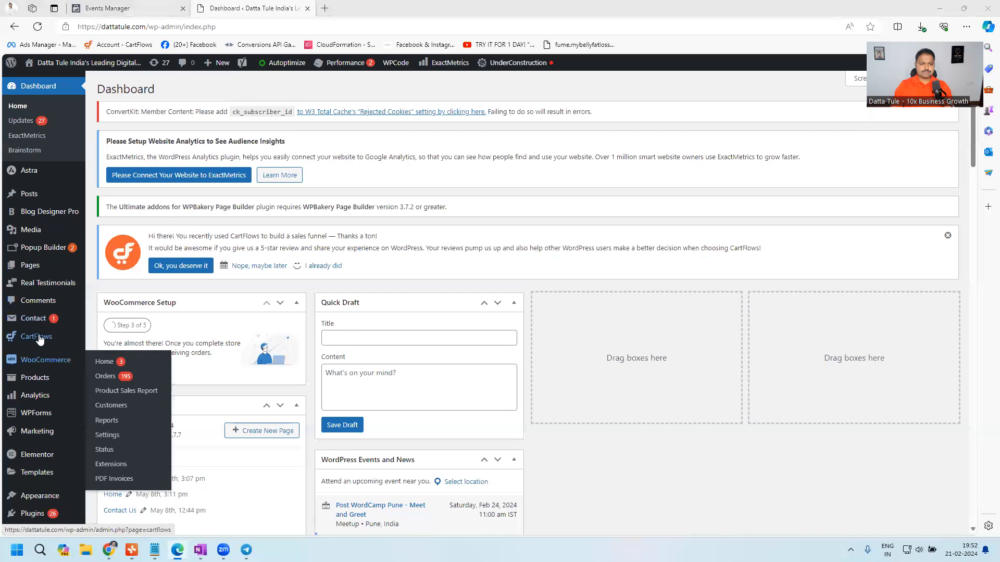
- Open the page for adding a new plugin to the site
mouse_move(60, 293)
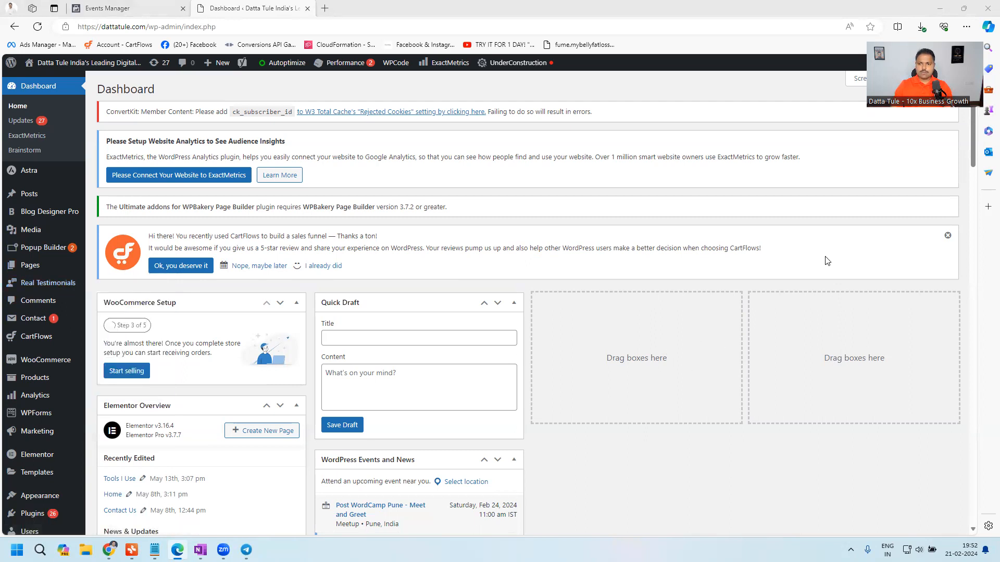
key("ctrl+plus")
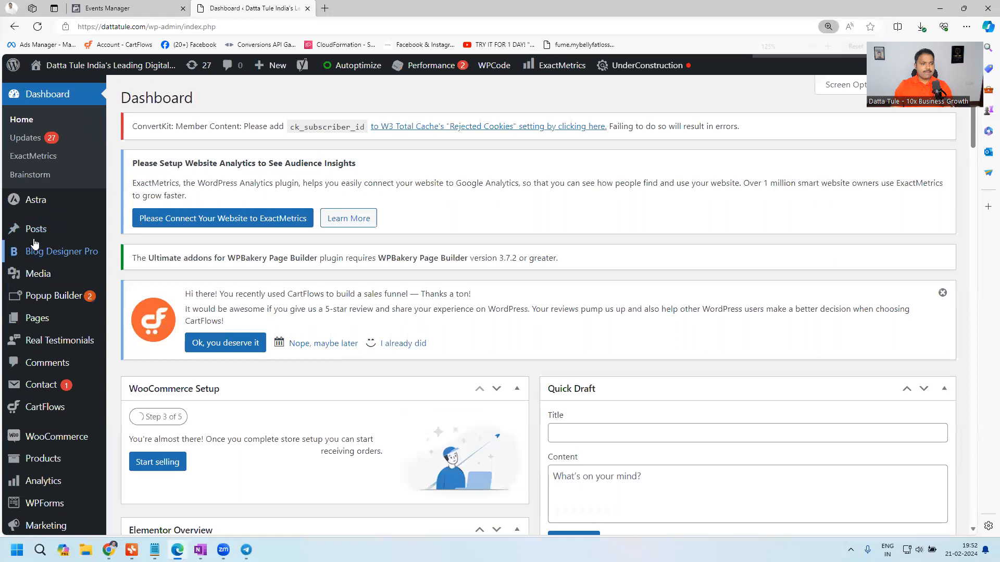
mouse_move(40, 221)
scroll(42, 221, "down", 1)
scroll(93, 209, "up", 1)
scroll(83, 216, "down", 2)
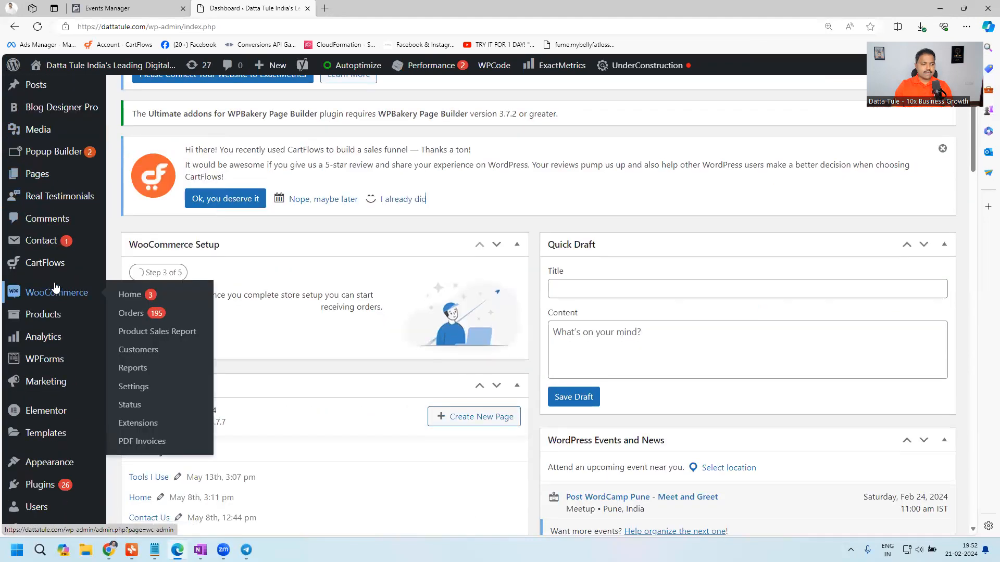
scroll(45, 339, "down", 4)
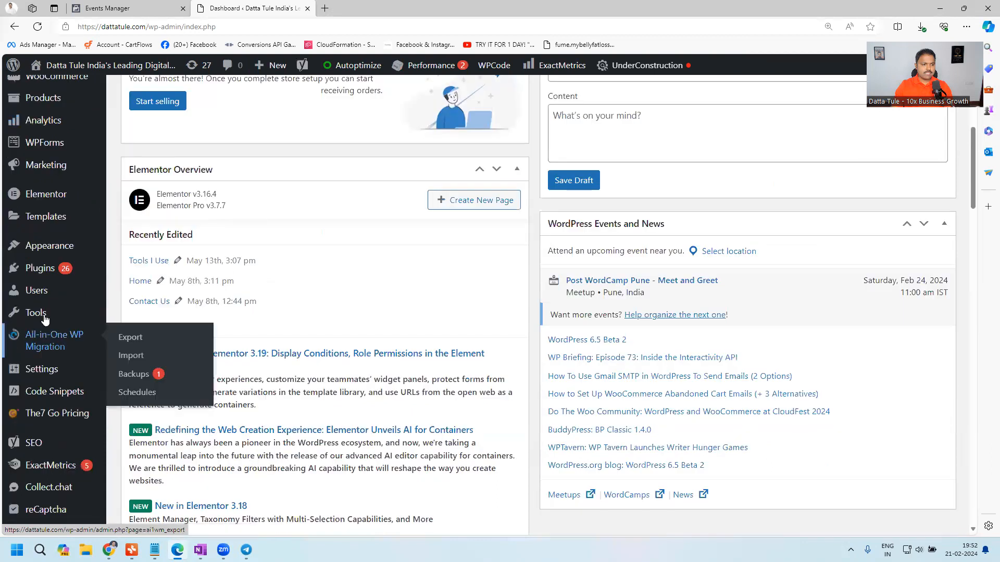
scroll(58, 354, "up", 1)
scroll(65, 323, "down", 4)
scroll(76, 378, "down", 1)
scroll(78, 379, "up", 1)
scroll(82, 383, "down", 1)
scroll(75, 283, "up", 1)
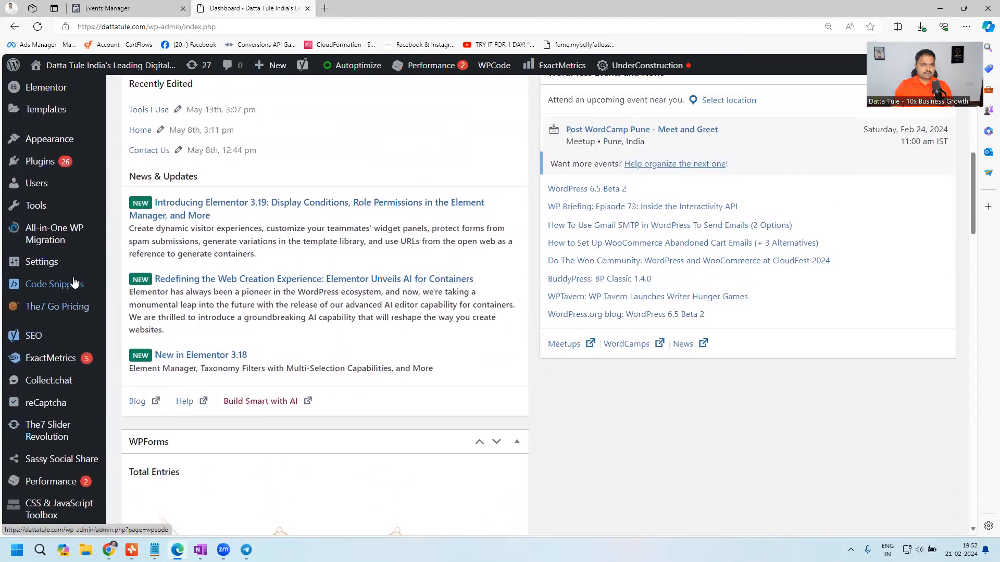
scroll(74, 284, "up", 1)
mouse_move(75, 237)
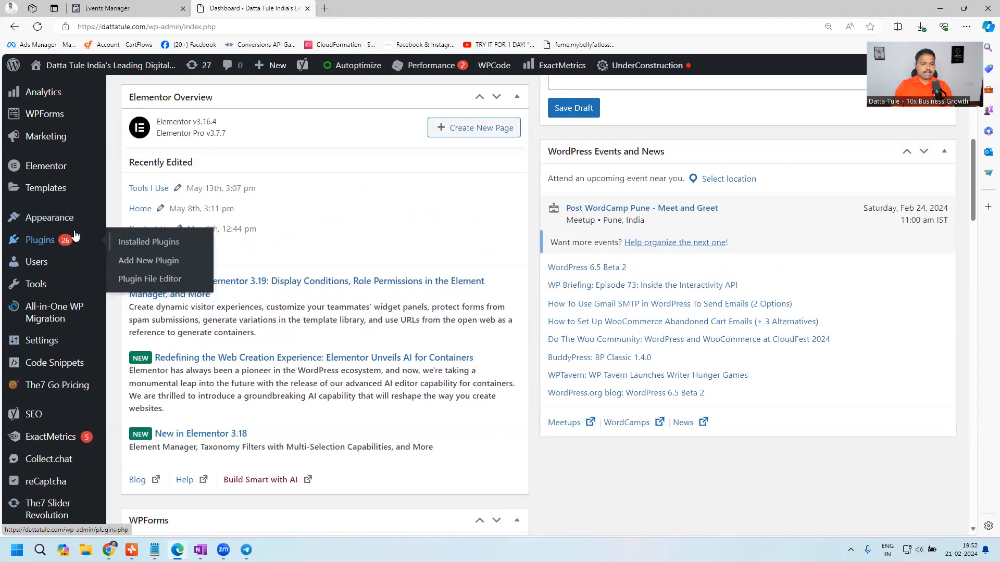
left_click(151, 266)
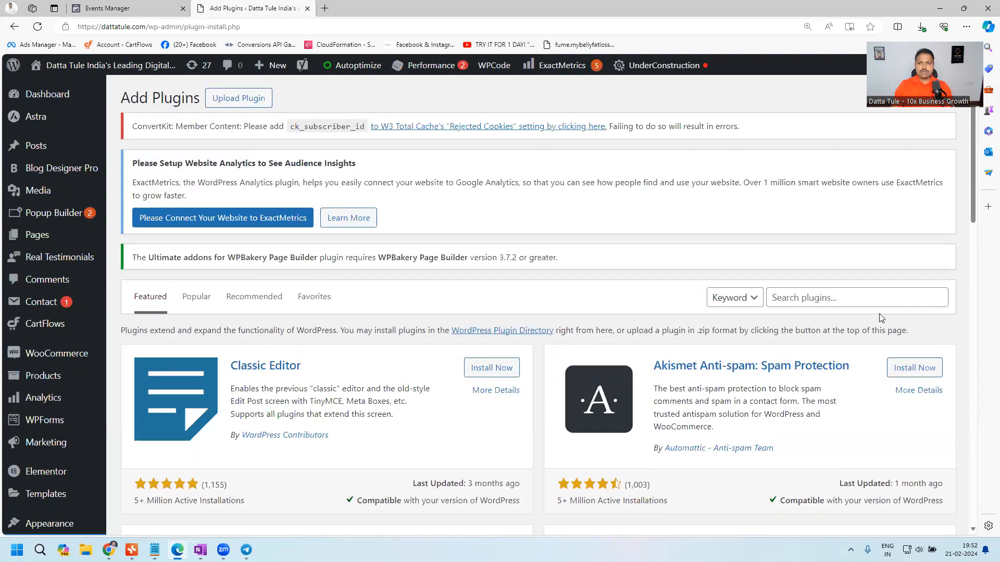
- Search the plugin directory for "meta pixel for wordpress"
left_click(850, 292)
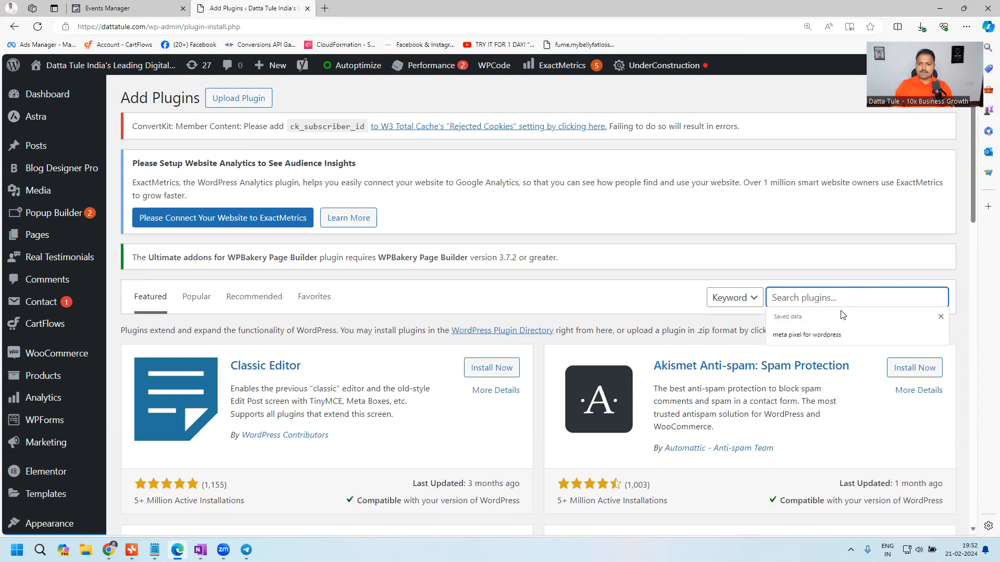
left_click(835, 334)
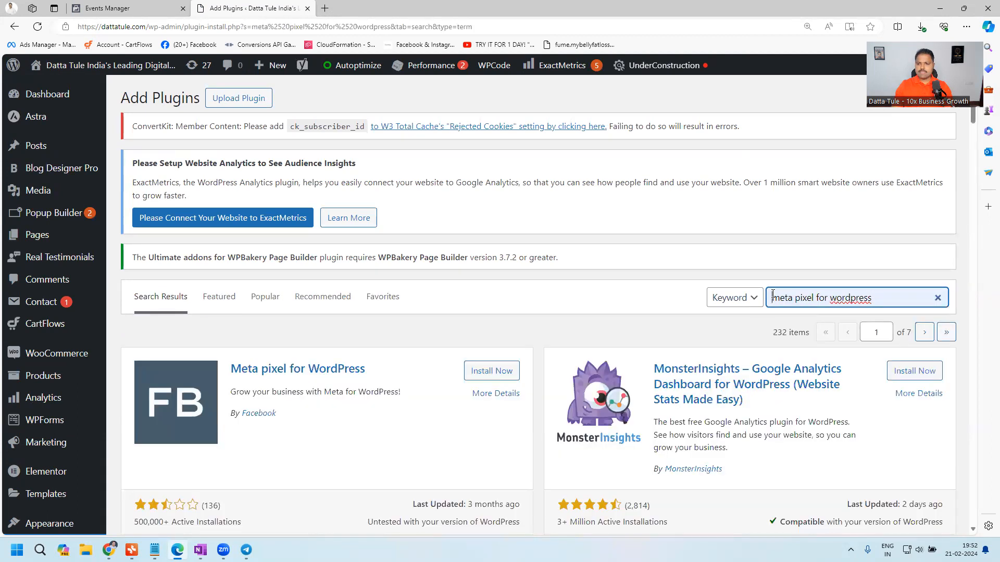
triple_click(905, 294)
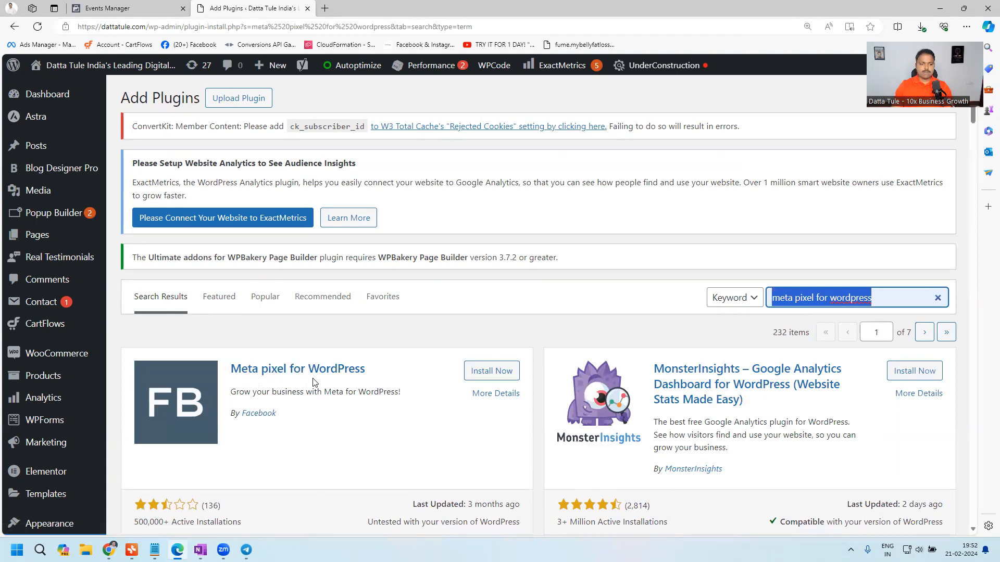
- Install and activate the Meta pixel for WordPress plugin by Facebook
left_click(494, 379)
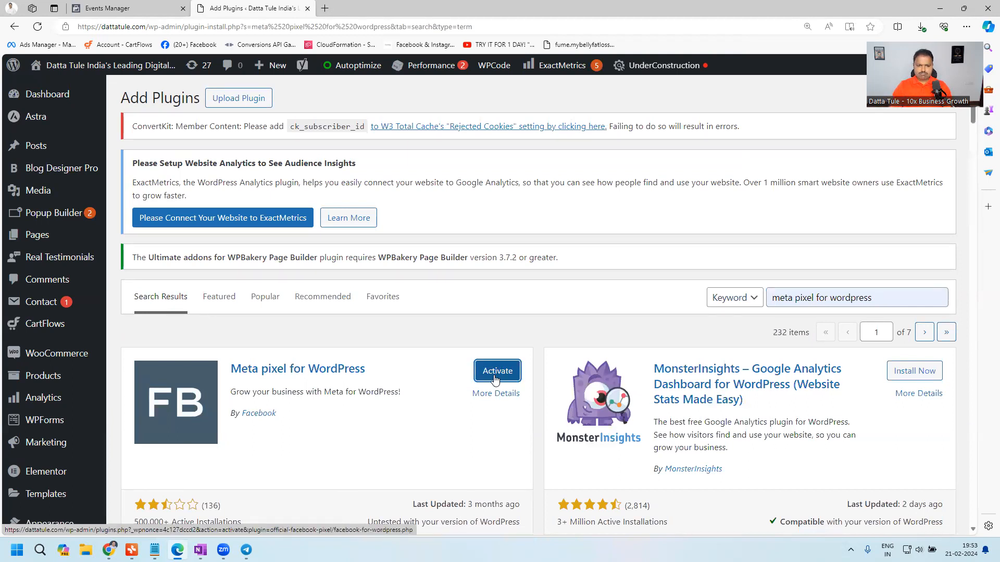
scroll(484, 393, "down", 1)
left_click(497, 300)
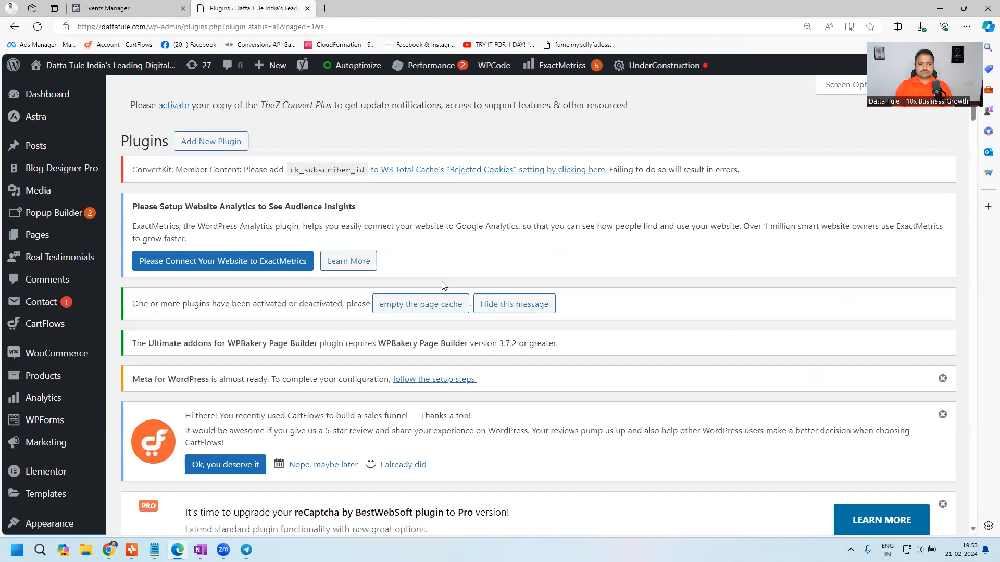
- Search the installed plugins for "meta" and check the Meta pixel for WordPress entry
scroll(394, 266, "down", 5)
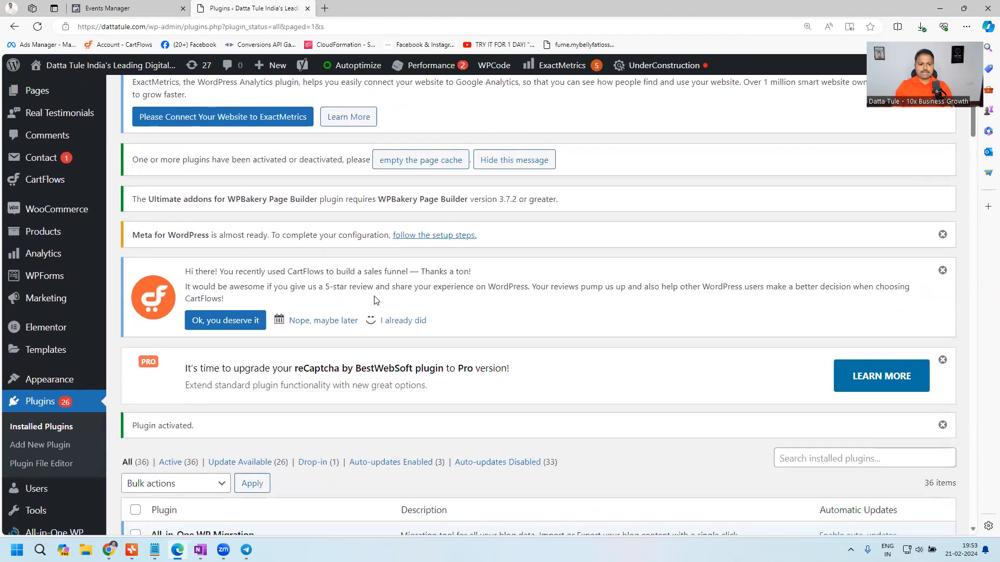
scroll(371, 317, "down", 1)
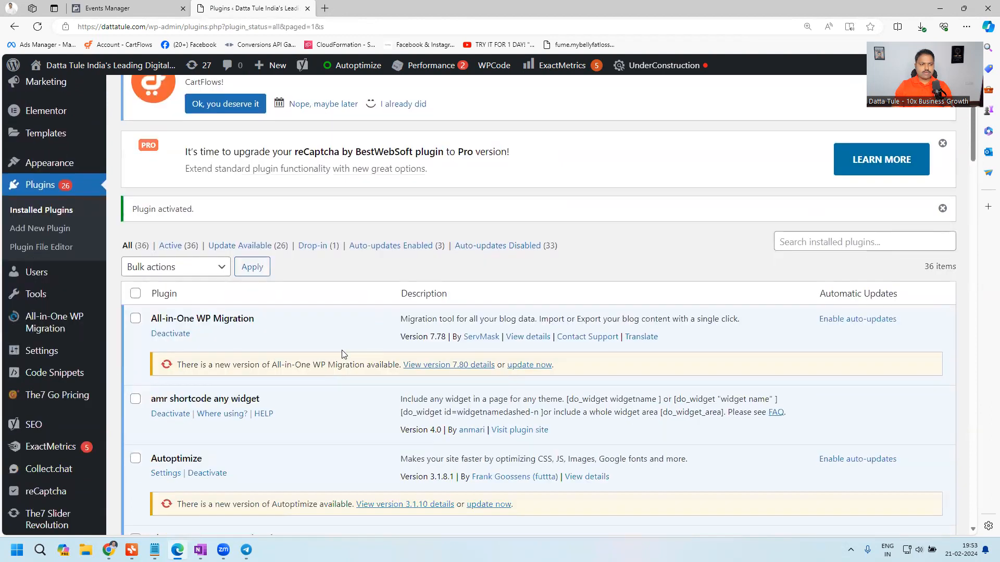
scroll(360, 375, "down", 1)
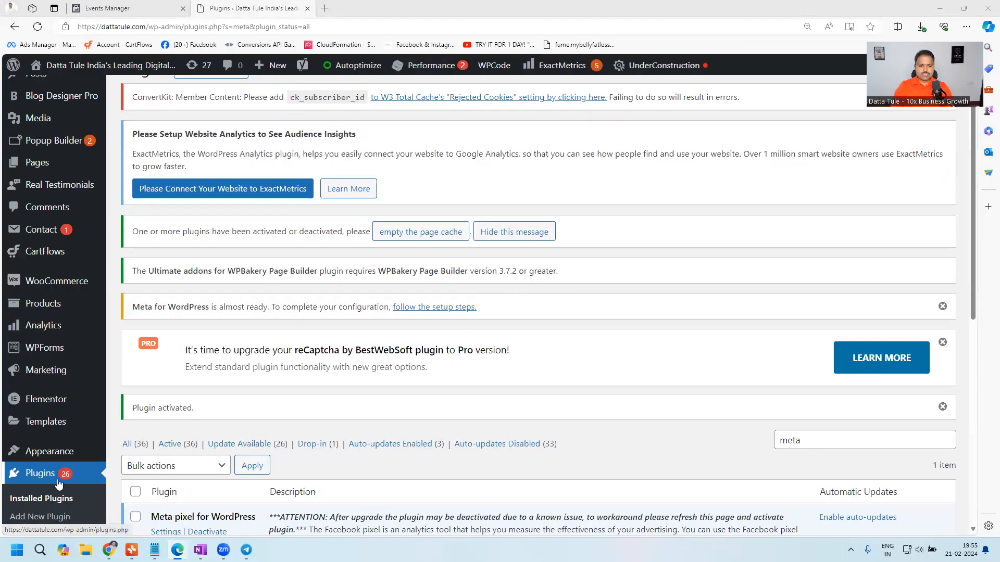
scroll(520, 455, "up", 1)
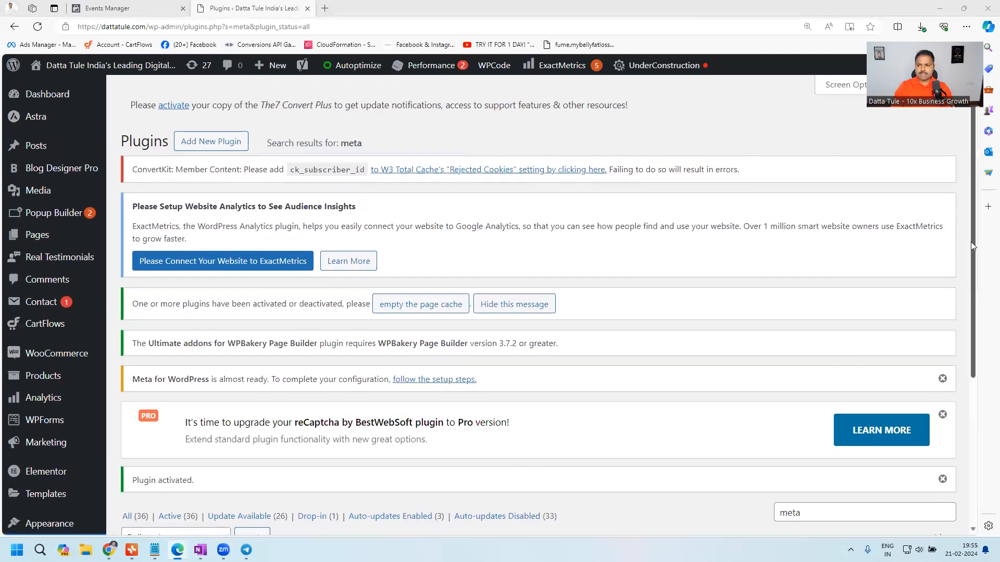
left_click_drag(973, 247, 975, 354)
scroll(975, 356, "down", 2)
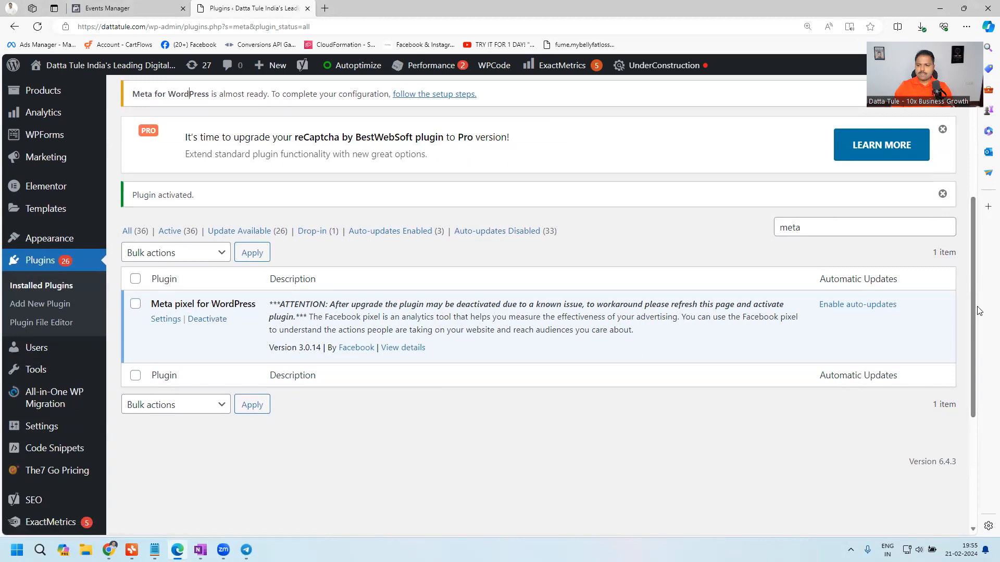
scroll(966, 300, "up", 4)
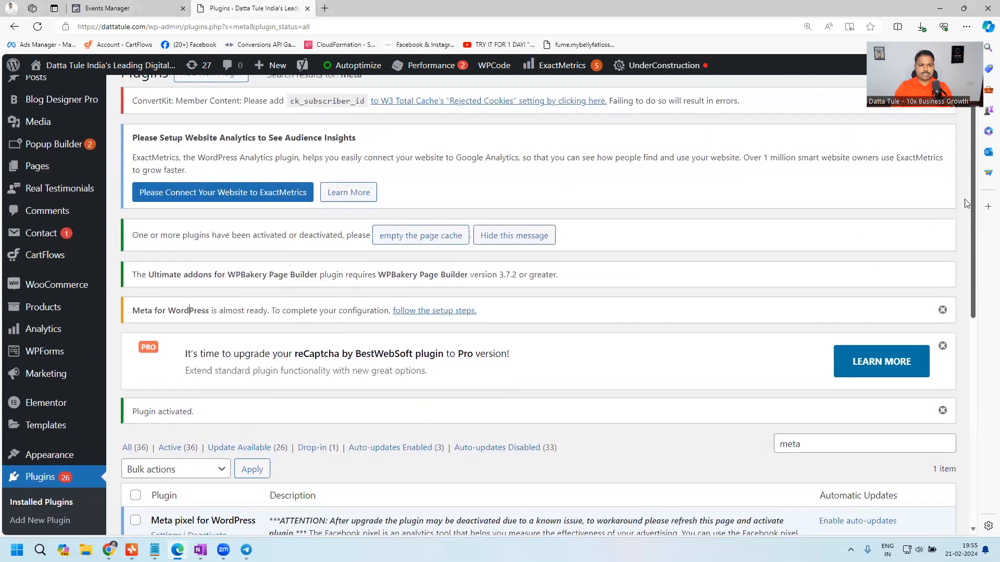
- Dismiss the reCaptcha Pro upgrade notice and open the setup steps for Meta for WordPress
left_click_drag(135, 312, 275, 311)
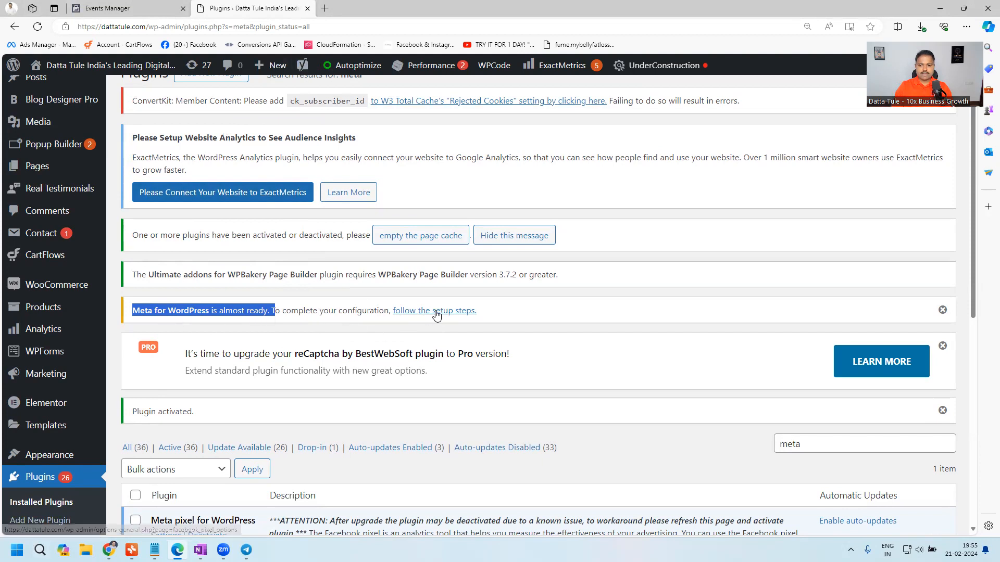
left_click(943, 348)
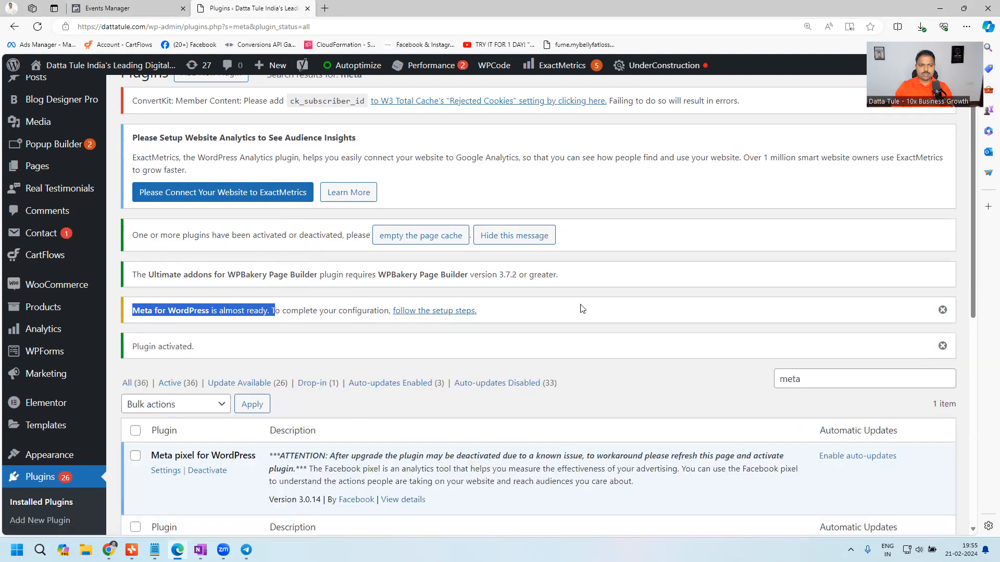
left_click(456, 311)
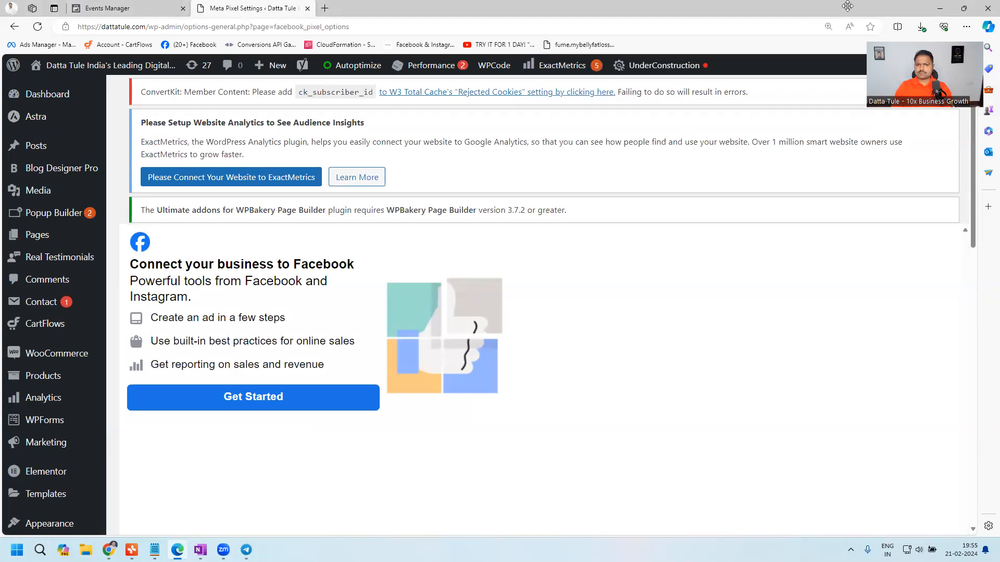
- Start connecting the business to Facebook with the logged-in account and accept the WordPress app's permissions overview
scroll(267, 203, "down", 2)
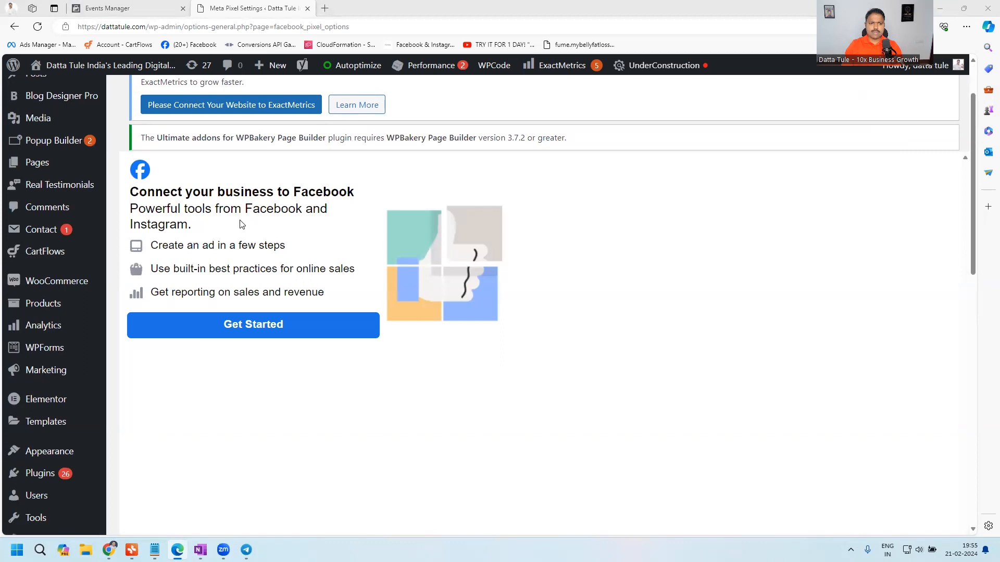
left_click(257, 334)
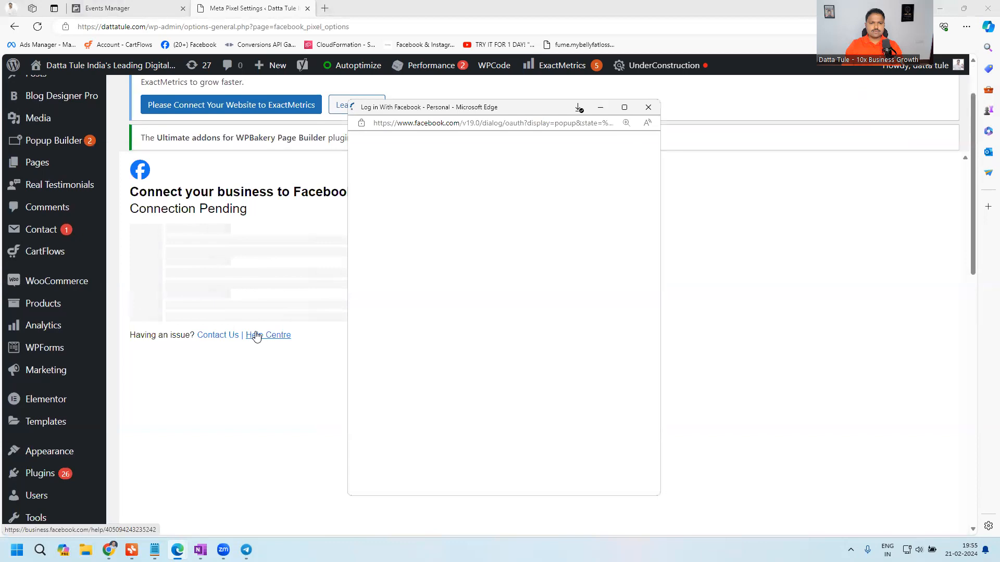
left_click_drag(354, 174, 555, 183)
left_click(581, 271)
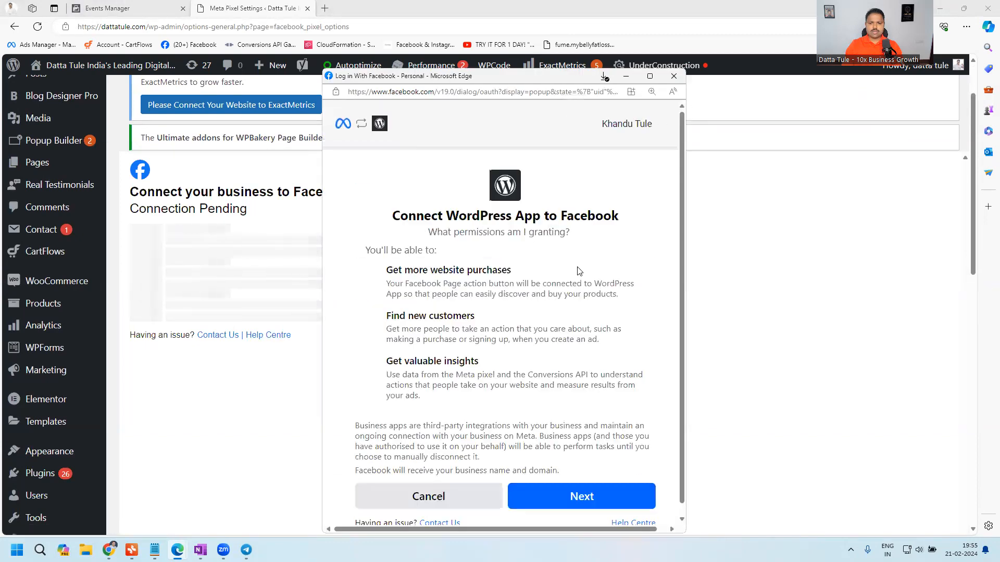
left_click(588, 505)
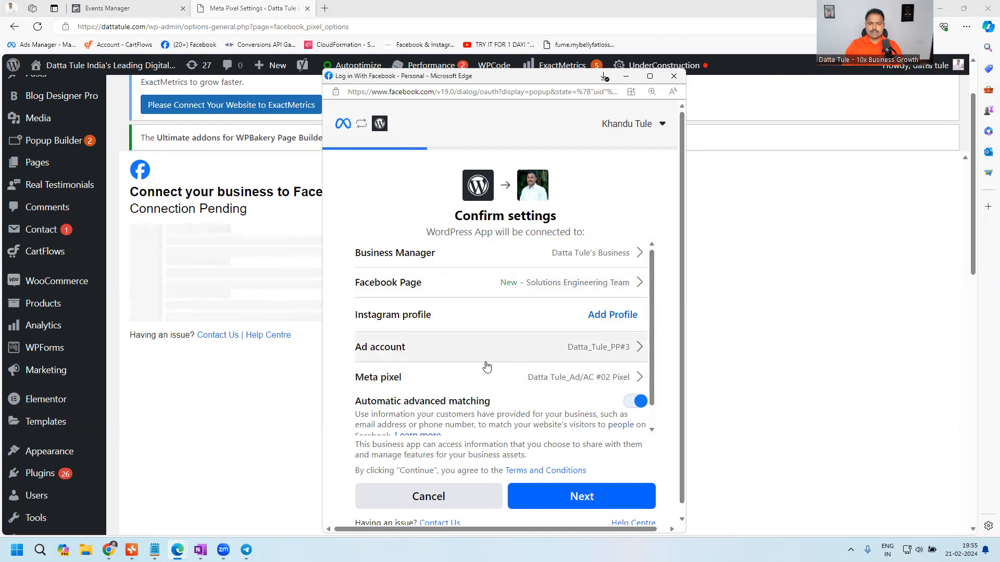
- Set the connection's Business Manager to the account created on 4 May 2021
scroll(487, 370, "down", 1)
scroll(606, 270, "up", 1)
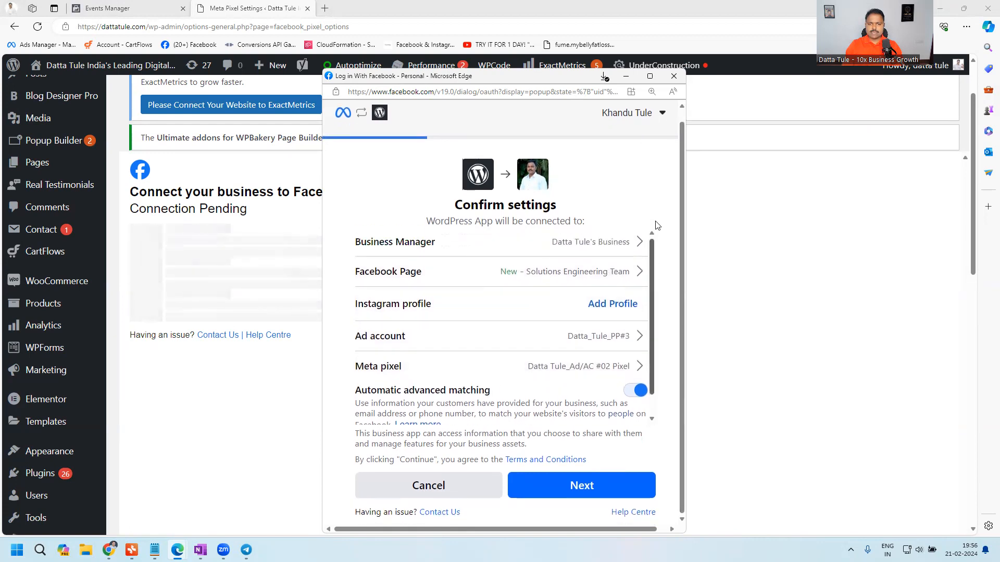
left_click(617, 246)
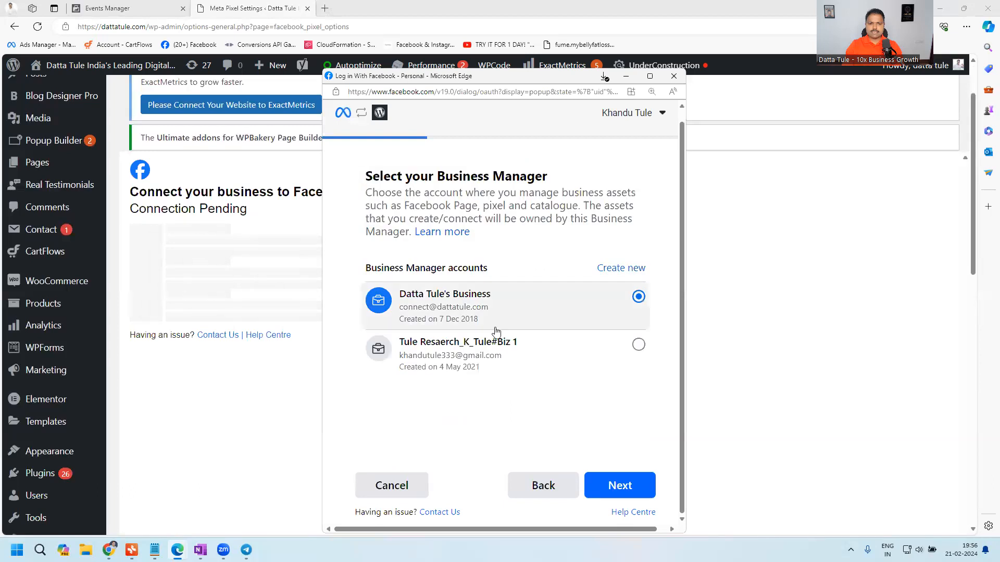
left_click(501, 352)
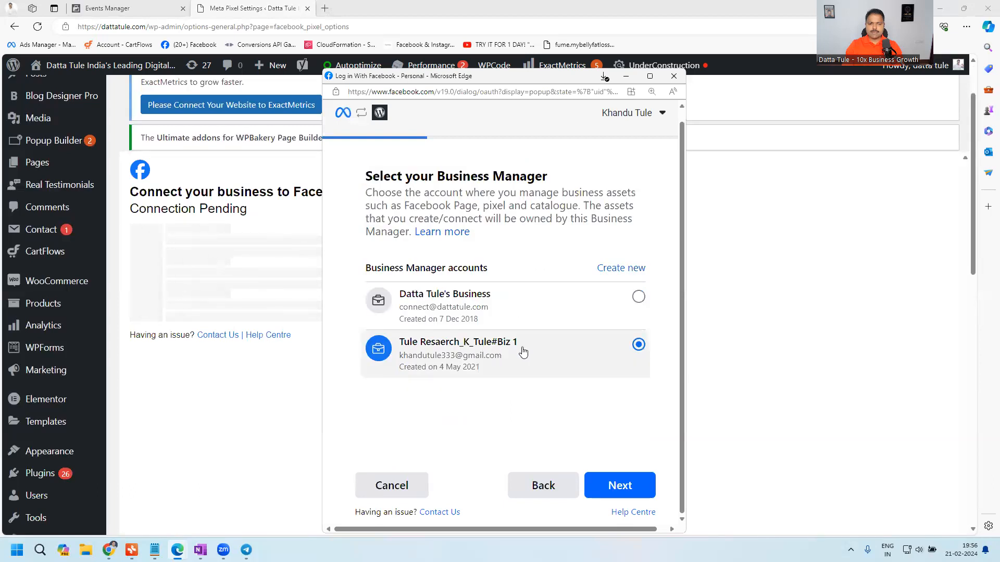
left_click(618, 485)
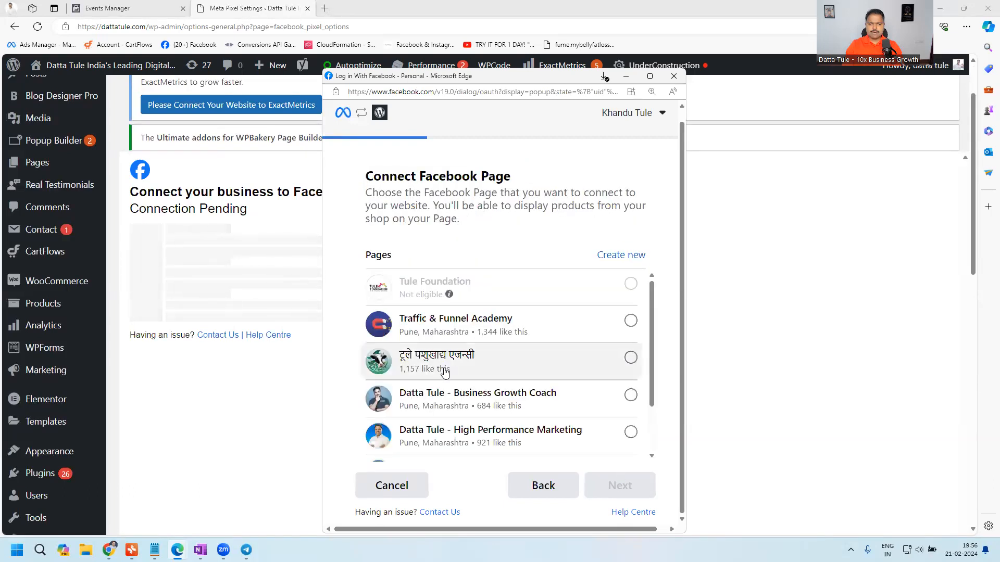
- Connect the Facebook Page "टूले पशुखाद्य एजन्सी" and skip connecting to Instagram
left_click(471, 369)
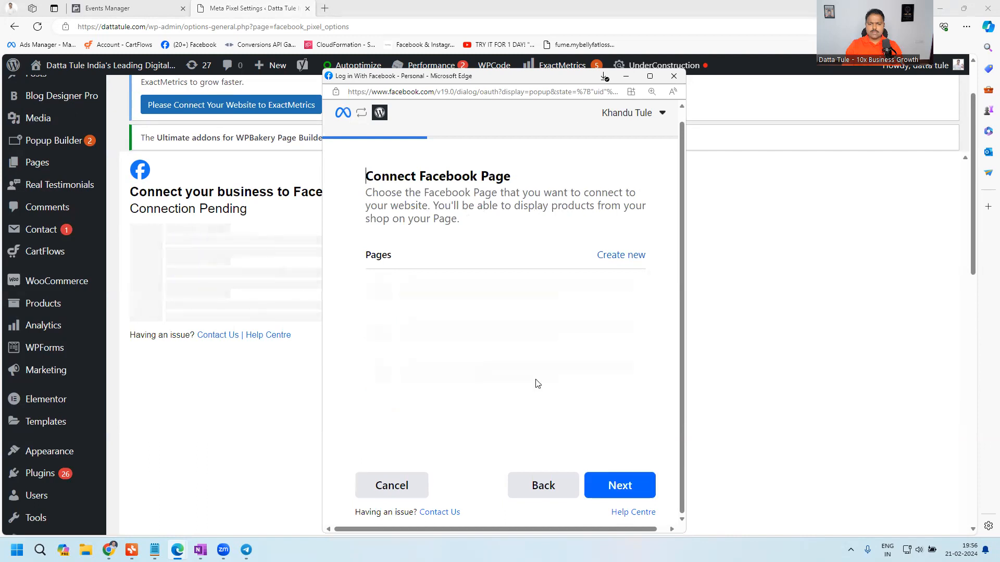
left_click(612, 489)
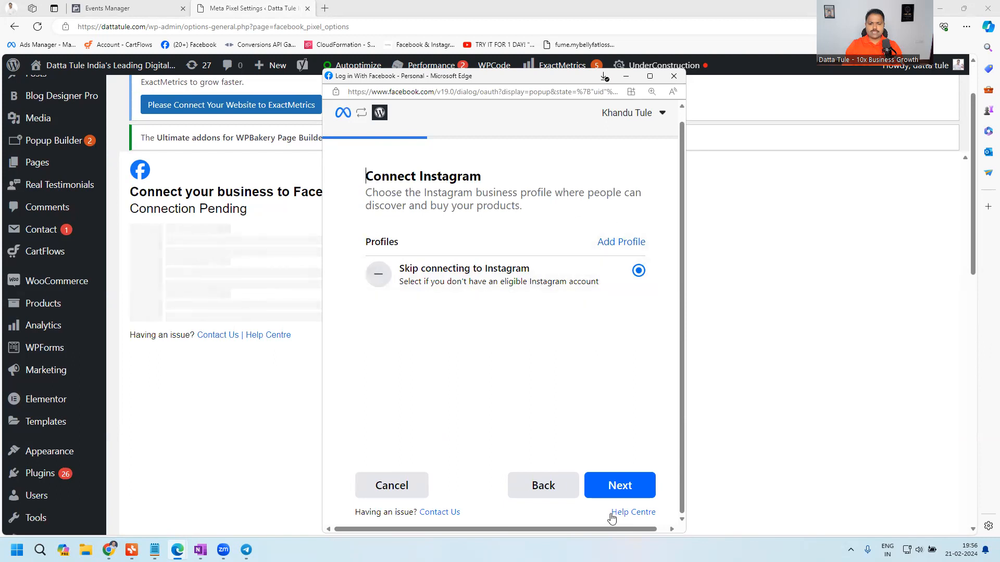
left_click(624, 485)
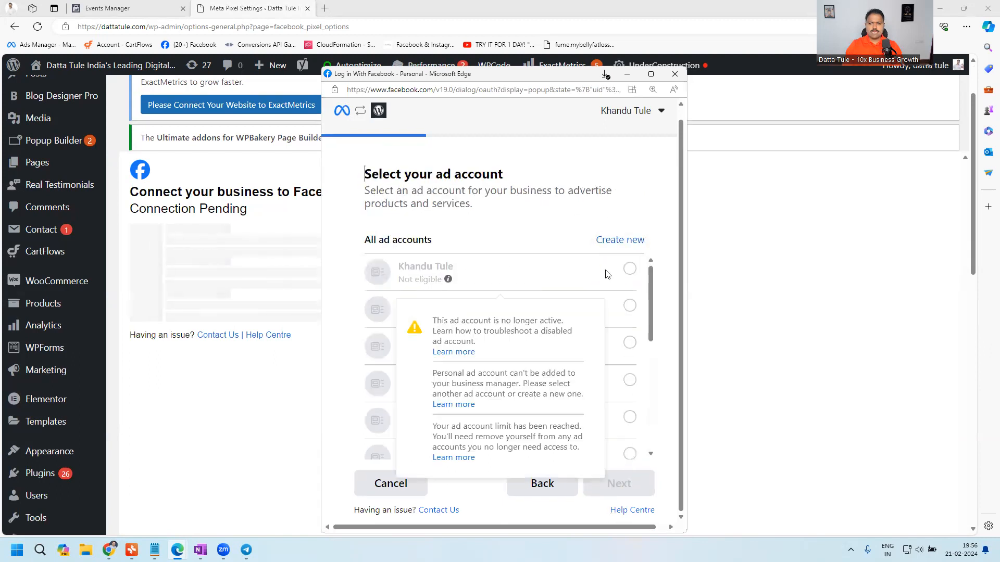
- Choose the ad account "TuleR_Biz_05 Test" and continue to the Meta pixel selection
left_click_drag(651, 292, 648, 445)
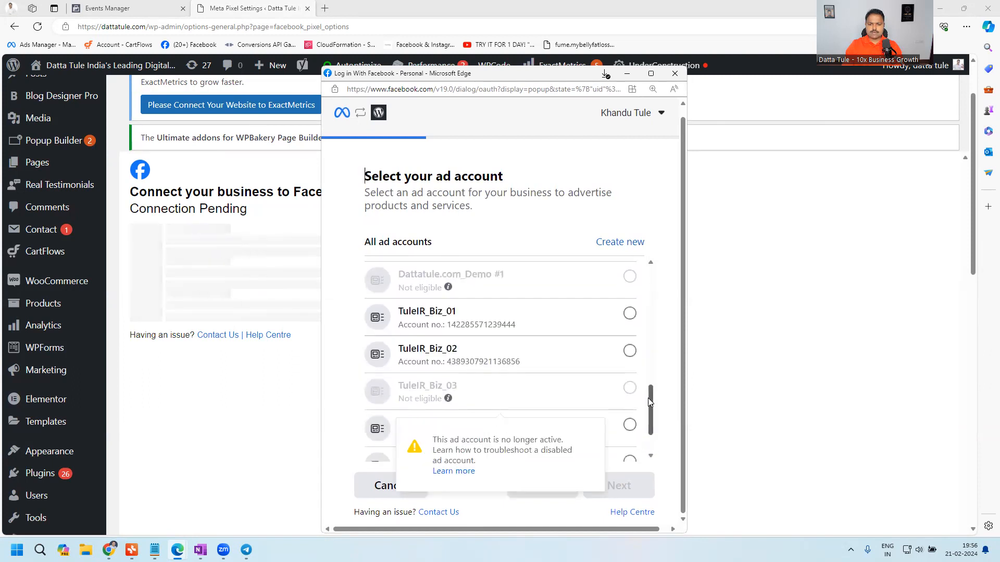
left_click_drag(650, 399, 651, 437)
left_click(630, 441)
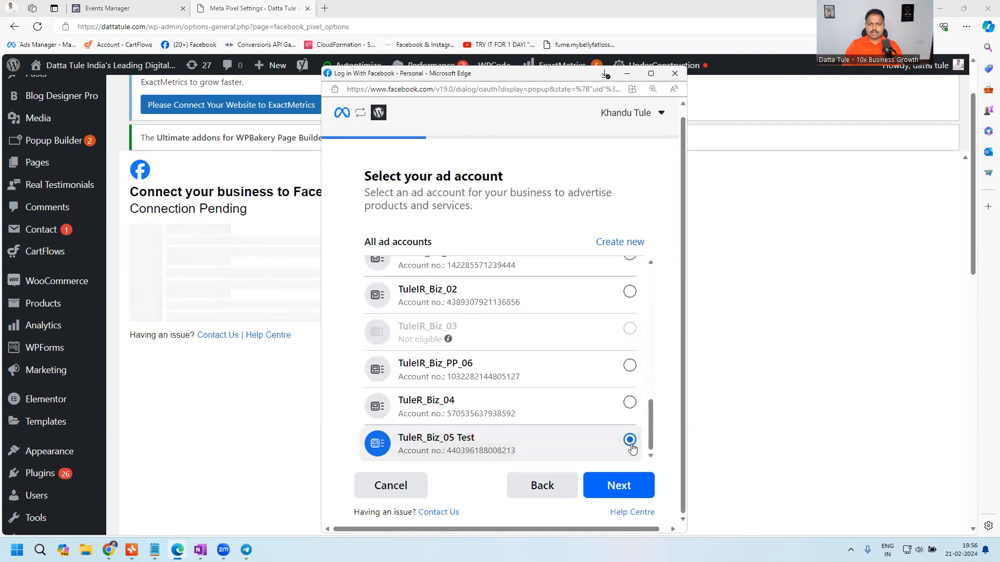
left_click(624, 491)
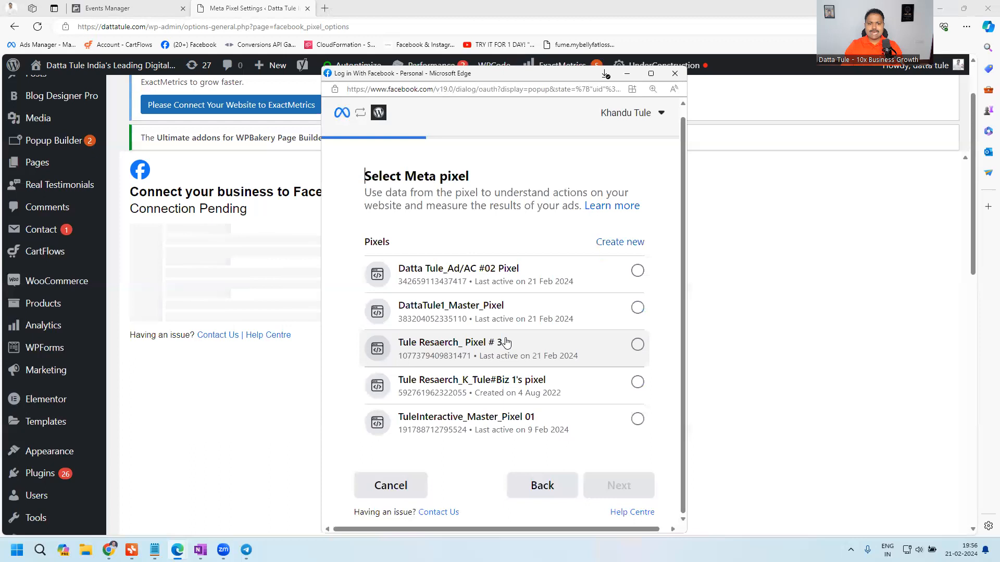
- Switch to the Events Manager browser tab and reopen Events Manager from Meta's list of all tools
left_click(130, 8)
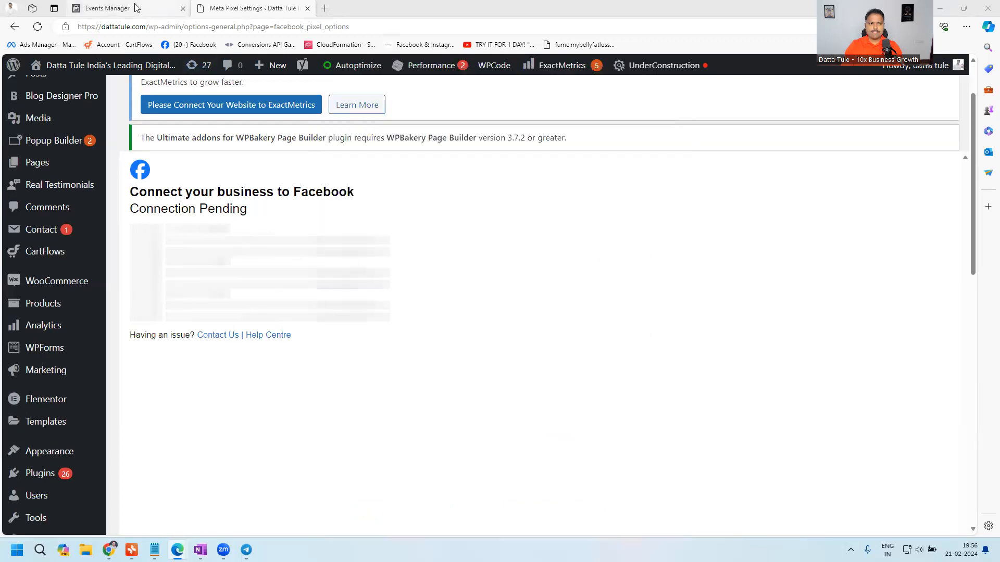
left_click(23, 106)
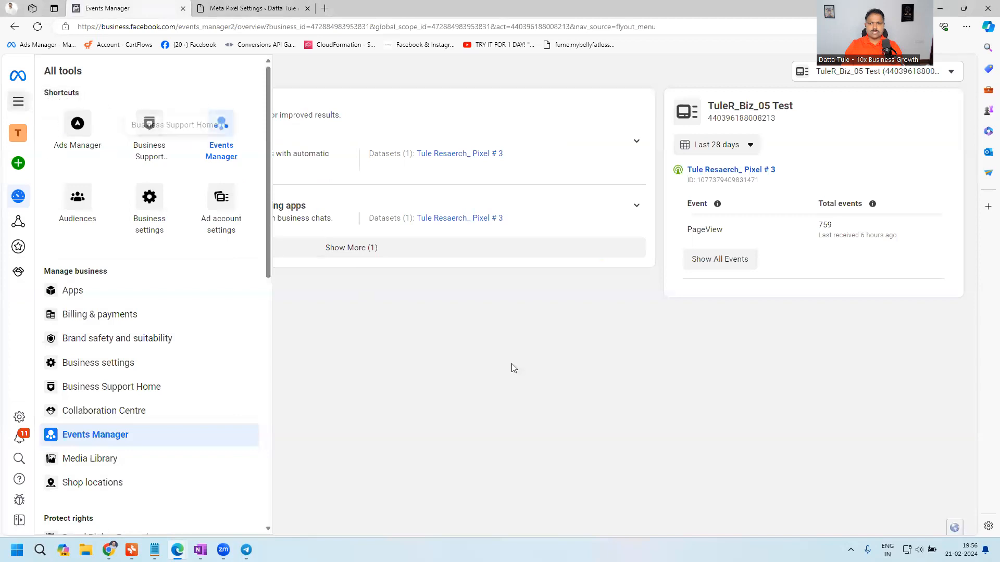
left_click(511, 365)
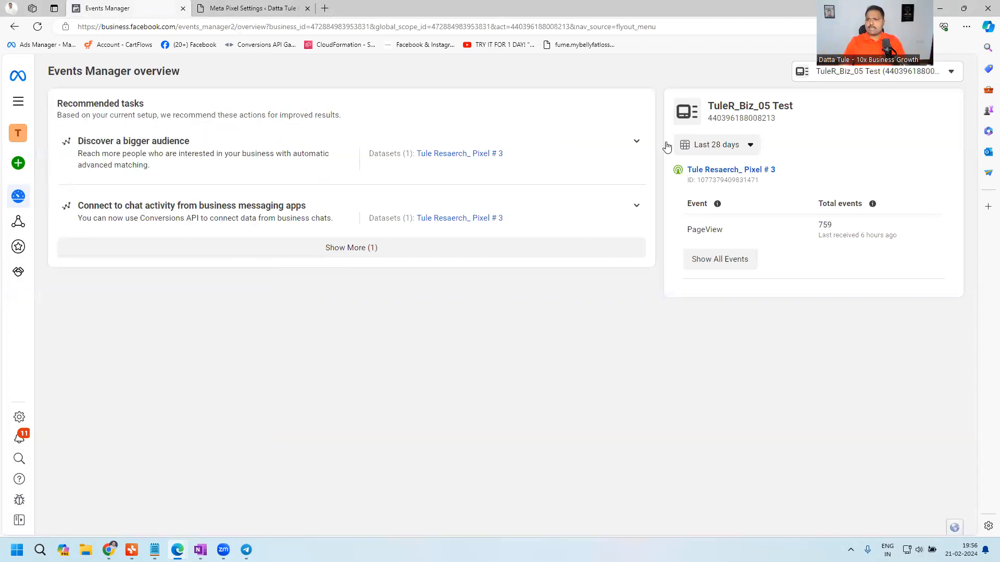
left_click_drag(889, 88, 898, 496)
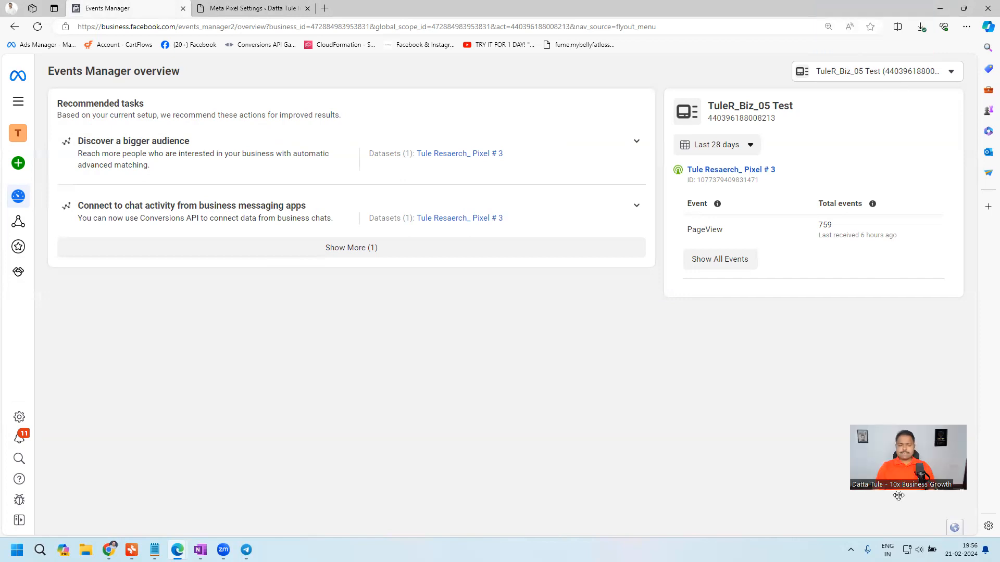
mouse_move(13, 103)
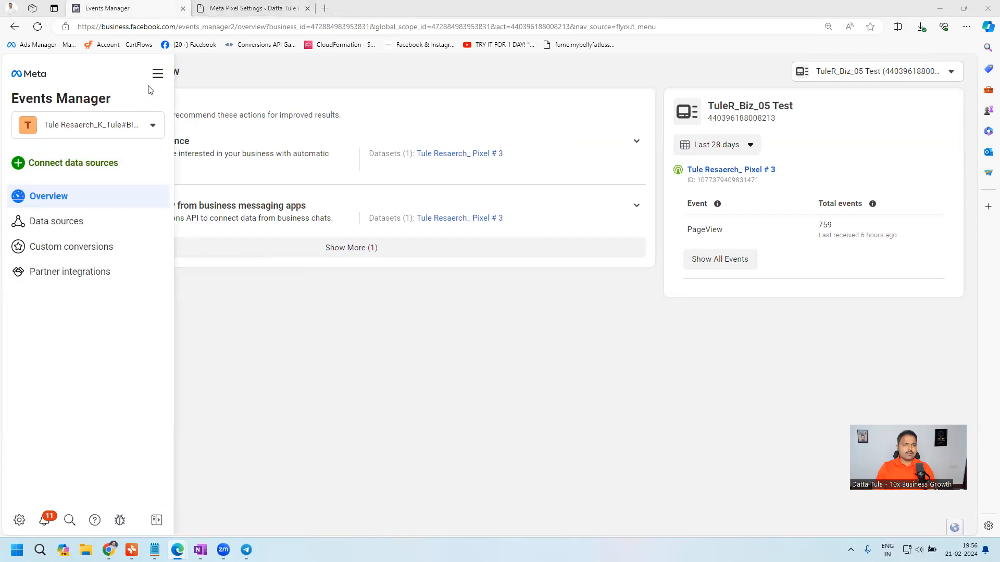
left_click(159, 77)
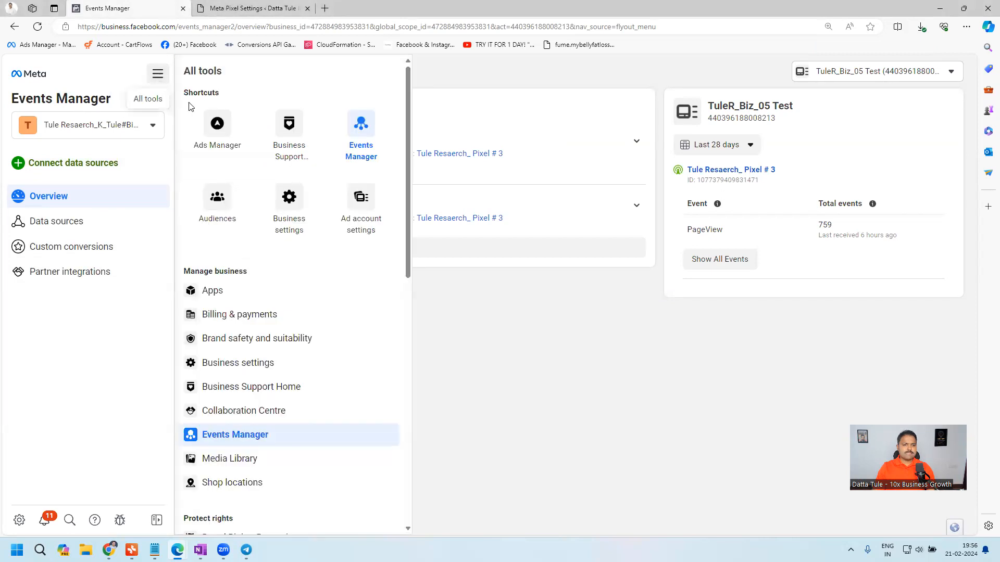
left_click(373, 133)
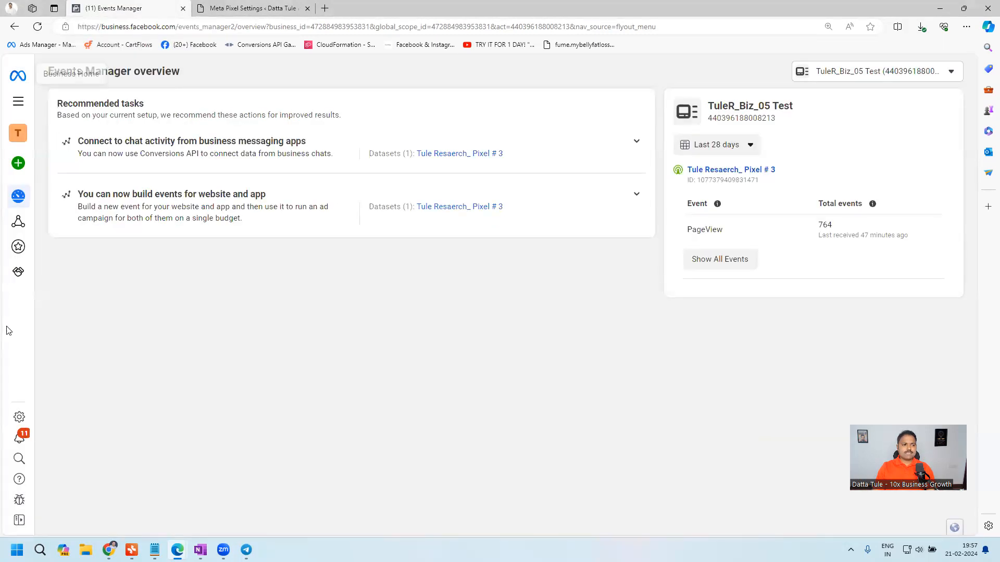
- Check the available ad accounts and the ID of the pixel linked to "TuleR_Biz_05 Test" in Events Manager
mouse_move(16, 321)
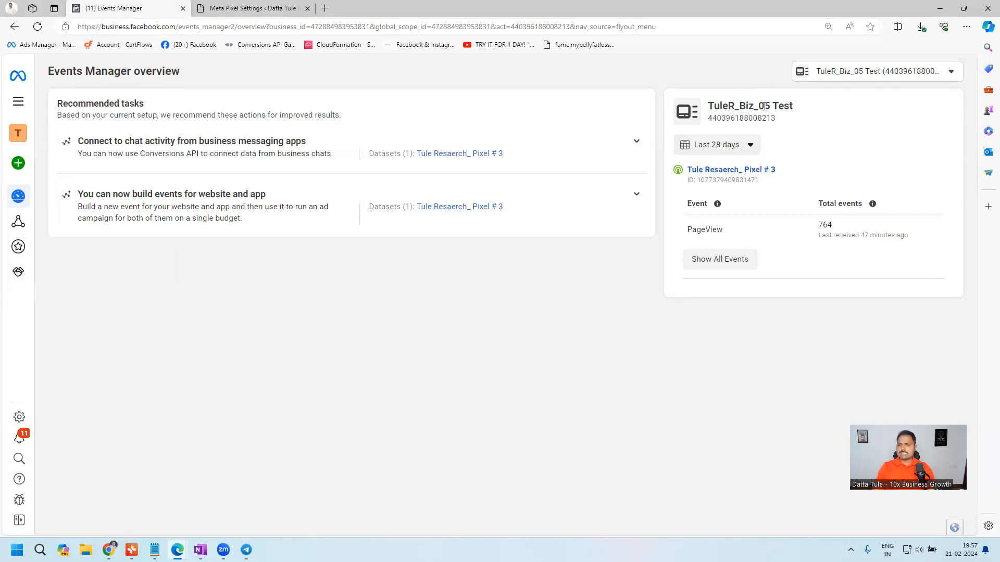
left_click(859, 75)
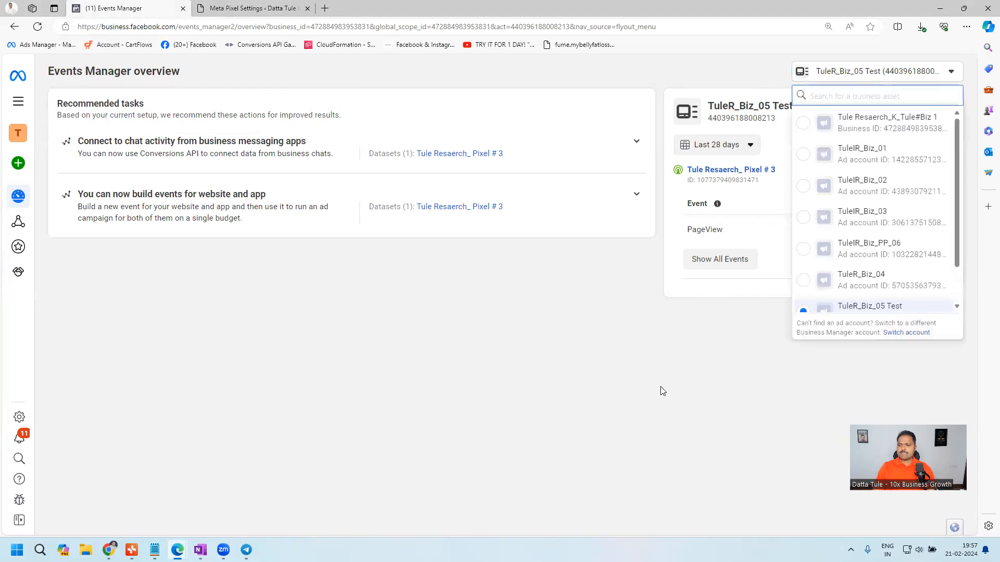
left_click(676, 371)
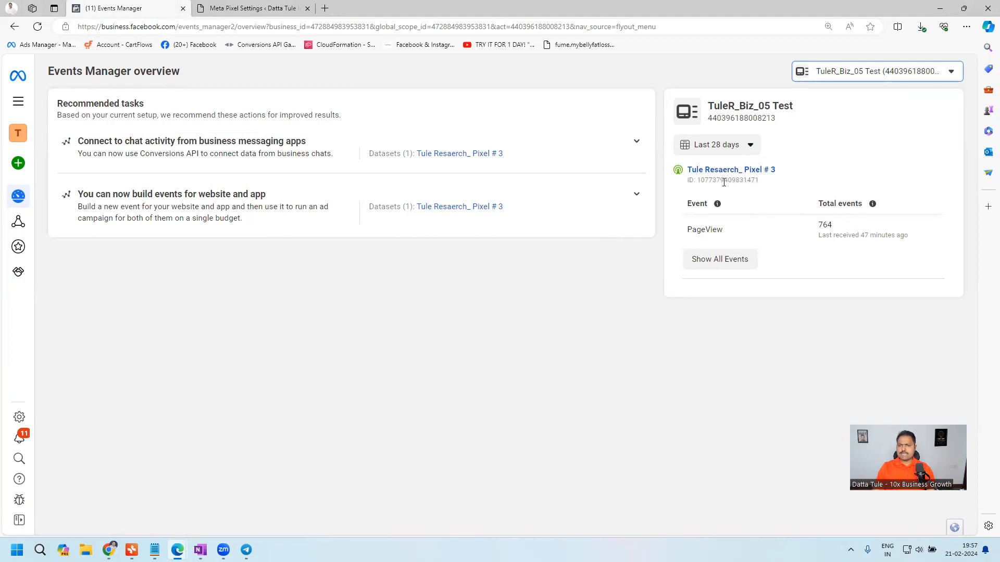
left_click_drag(747, 180, 759, 181)
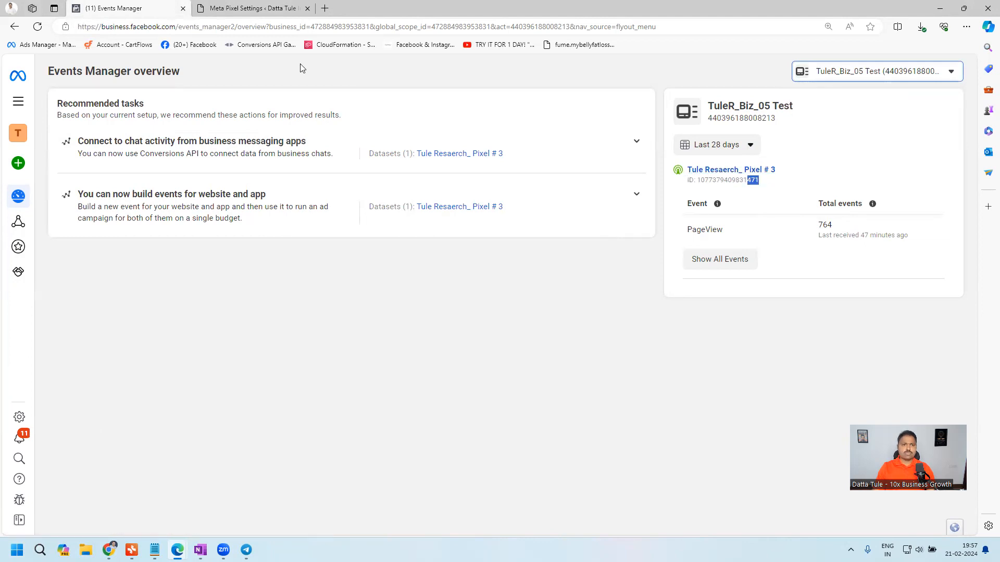
- Return to the Facebook connection window, choose the Meta pixel "Tule Resaerch_ Pixel # 3" and continue
key("ctrl+Tab")
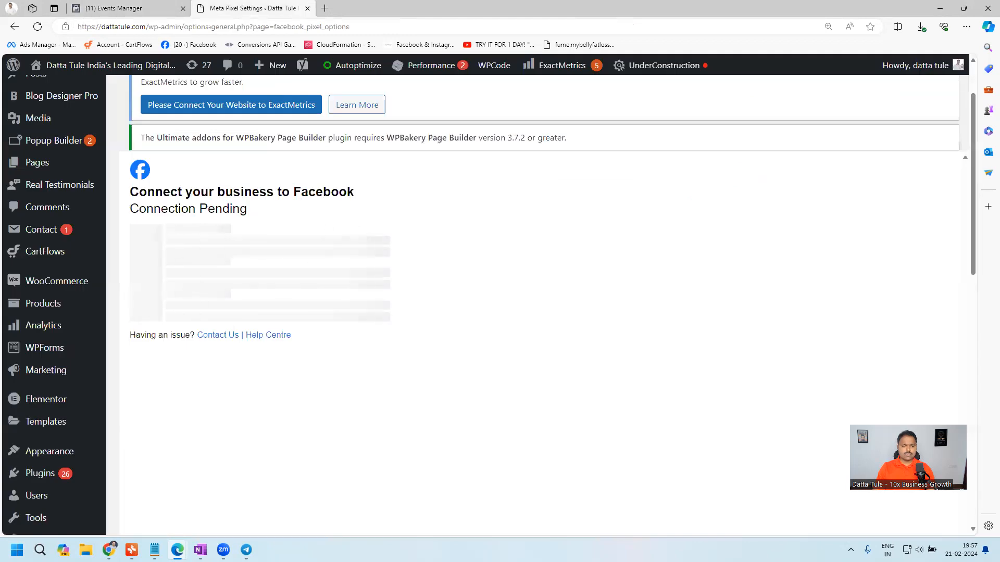
mouse_move(177, 550)
left_click(235, 487)
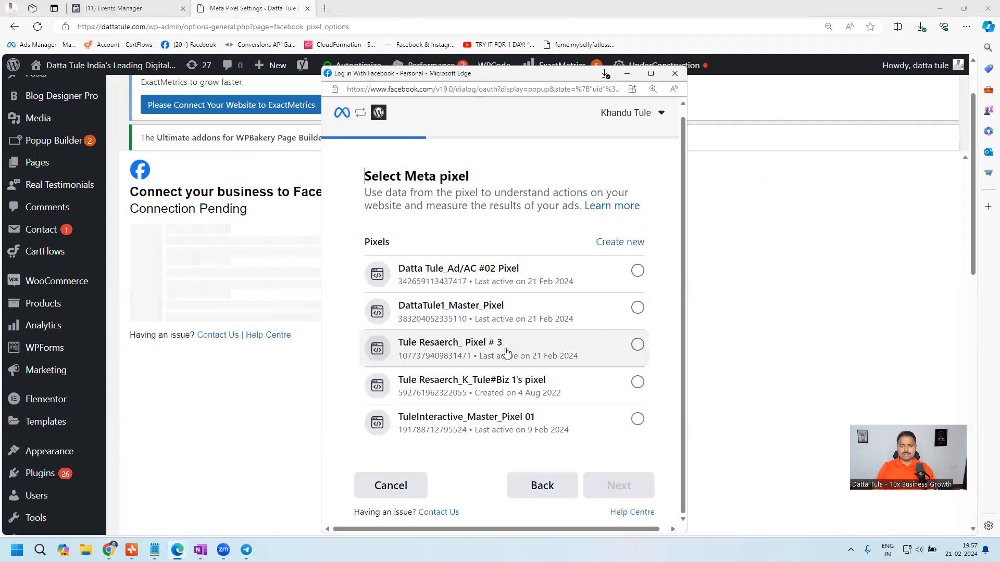
left_click(634, 344)
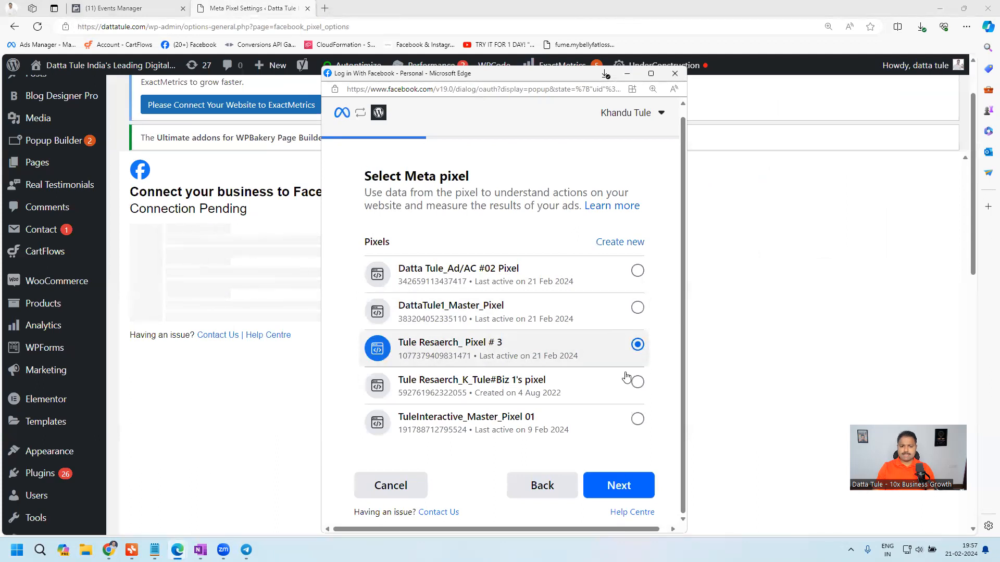
left_click(625, 492)
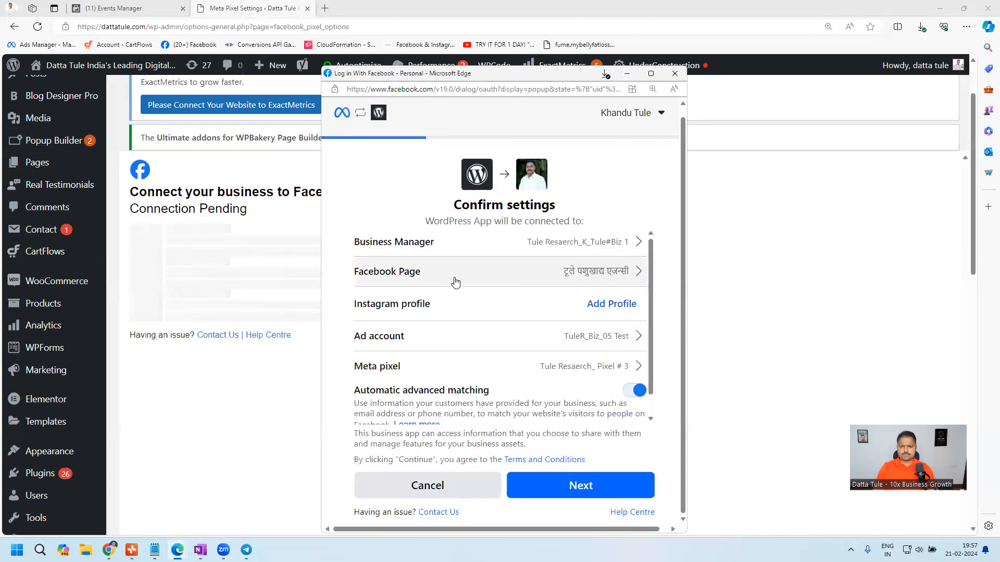
- Review and confirm the WordPress App connection settings, and accept its required "Manage business extension" permission
scroll(463, 307, "down", 1)
scroll(466, 313, "up", 1)
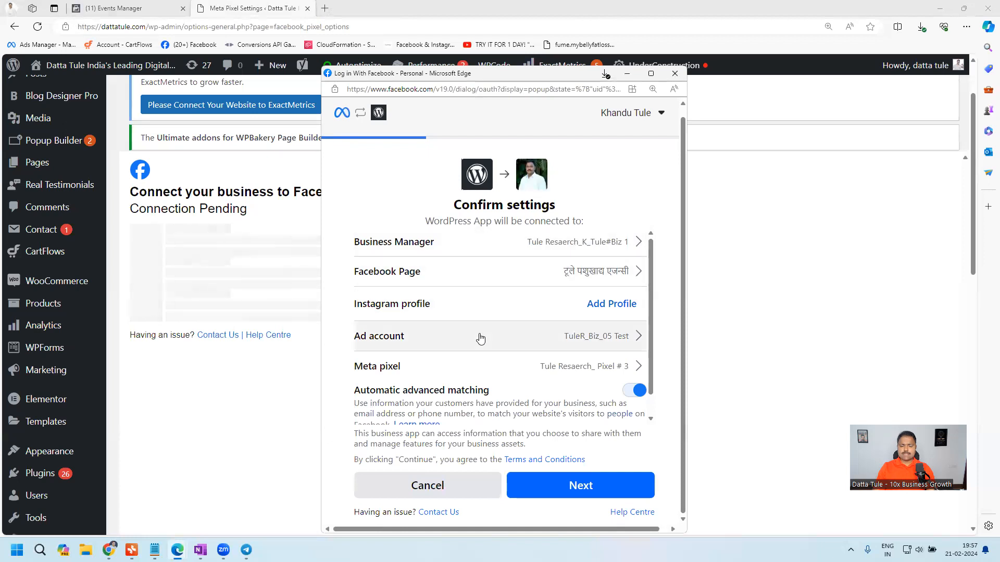
left_click(603, 493)
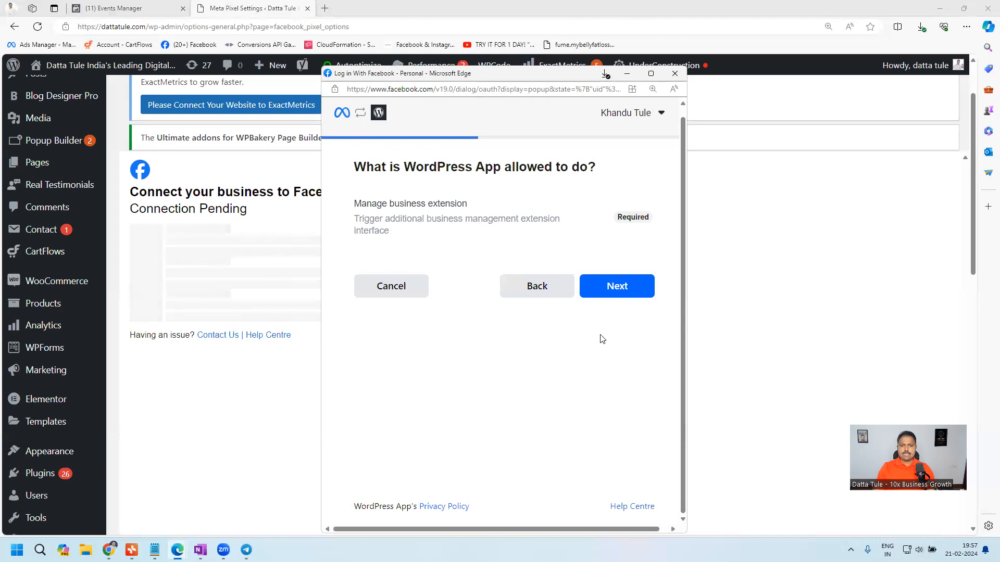
left_click_drag(351, 208, 471, 204)
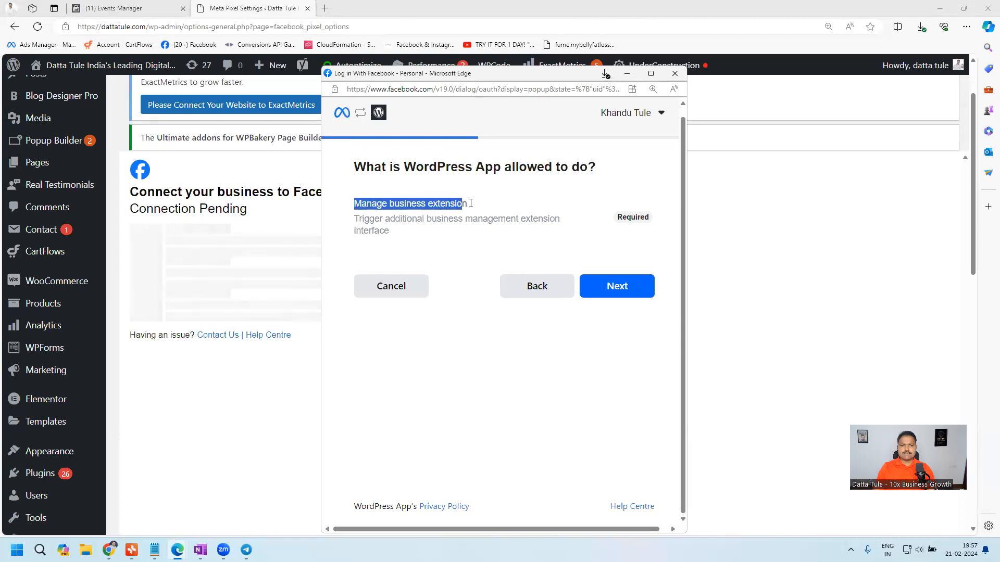
left_click(531, 188)
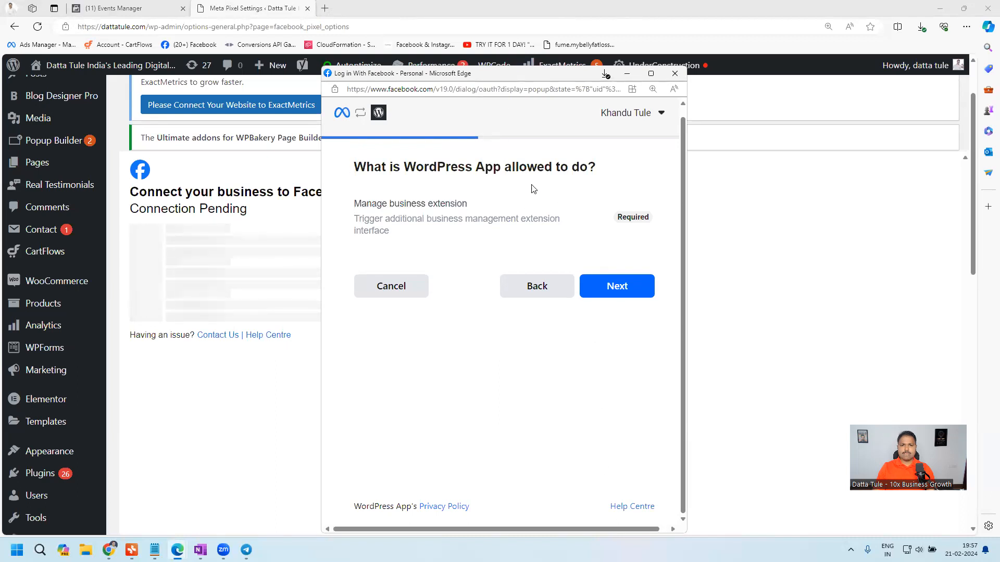
left_click(616, 286)
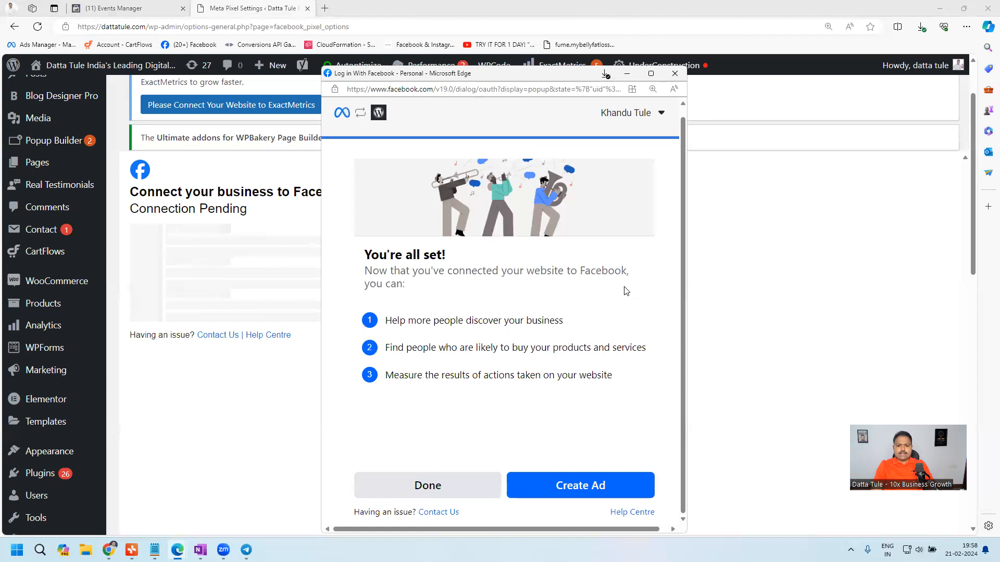
- Close the completed Facebook connection window and reload the Meta Pixel Settings page to check the connection
left_click_drag(363, 259, 422, 284)
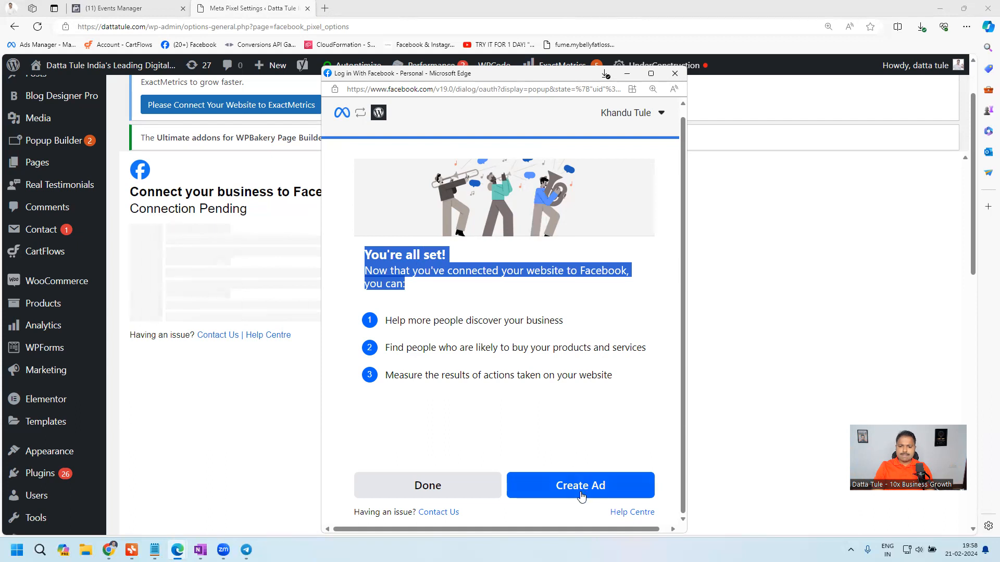
scroll(582, 497, "up", 1)
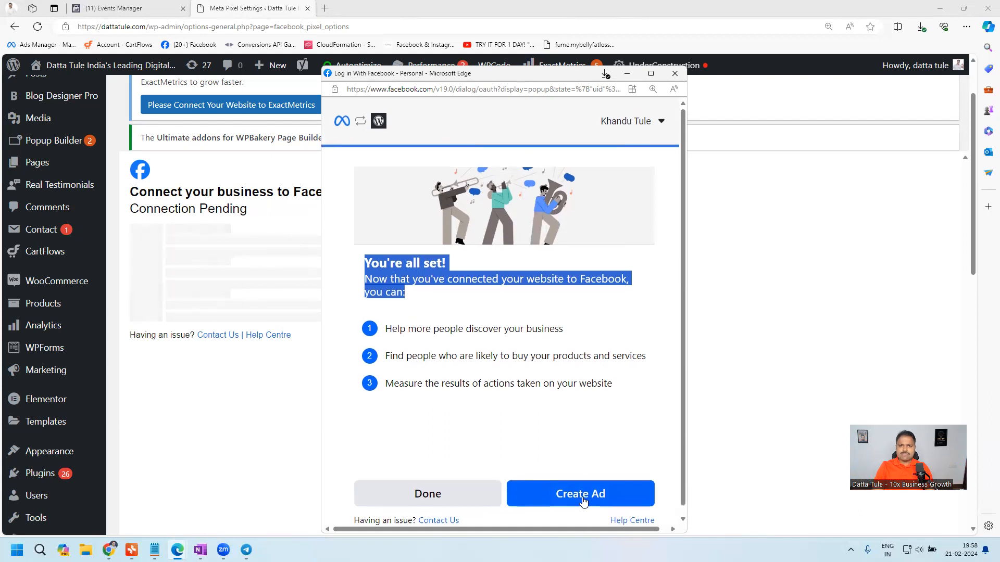
left_click(673, 74)
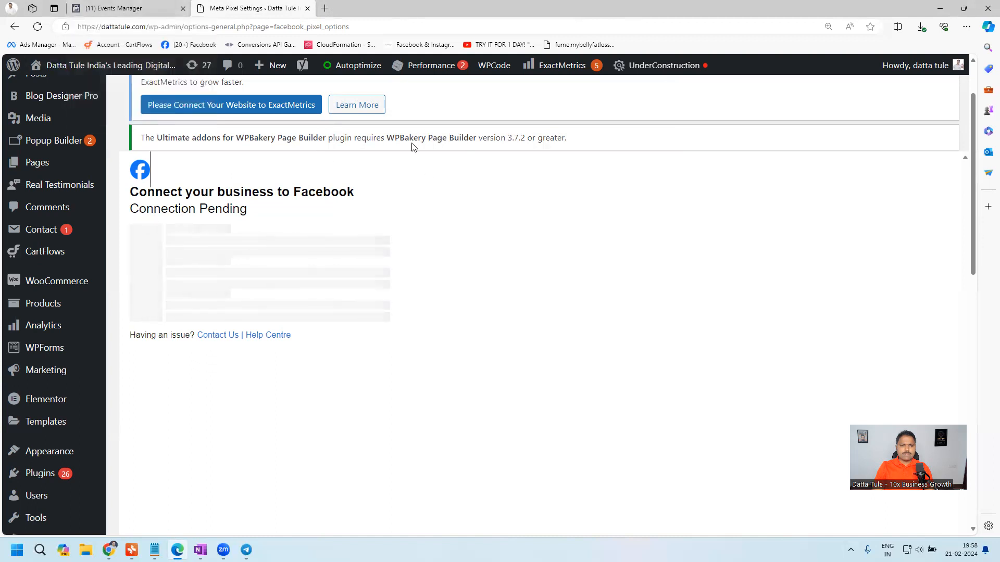
left_click(38, 26)
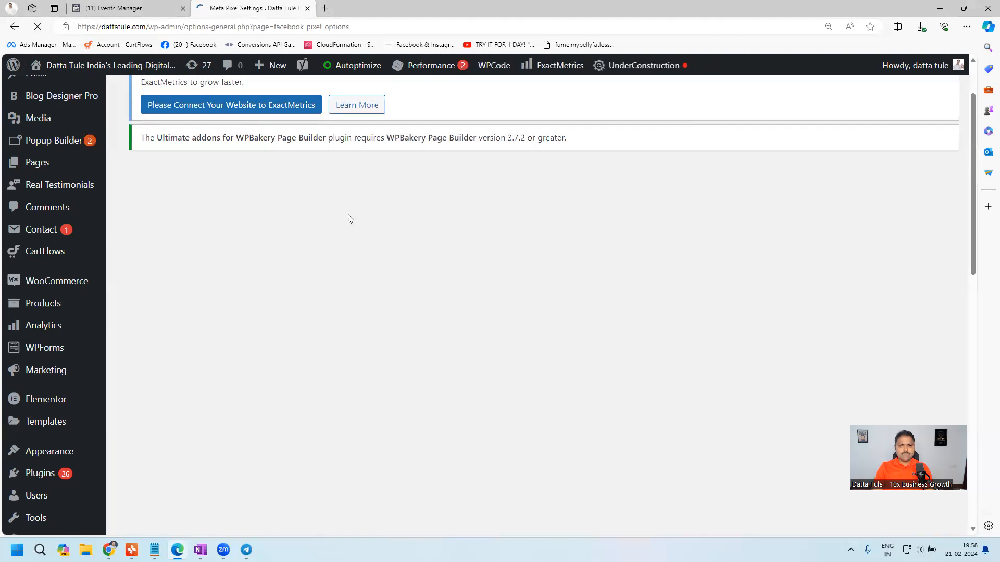
scroll(357, 274, "down", 4)
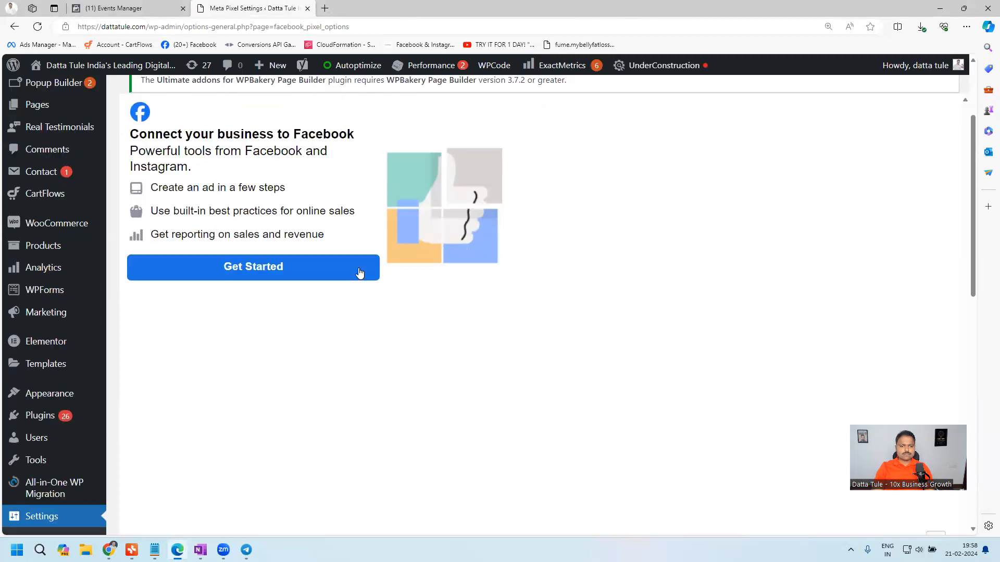
scroll(442, 201, "up", 6)
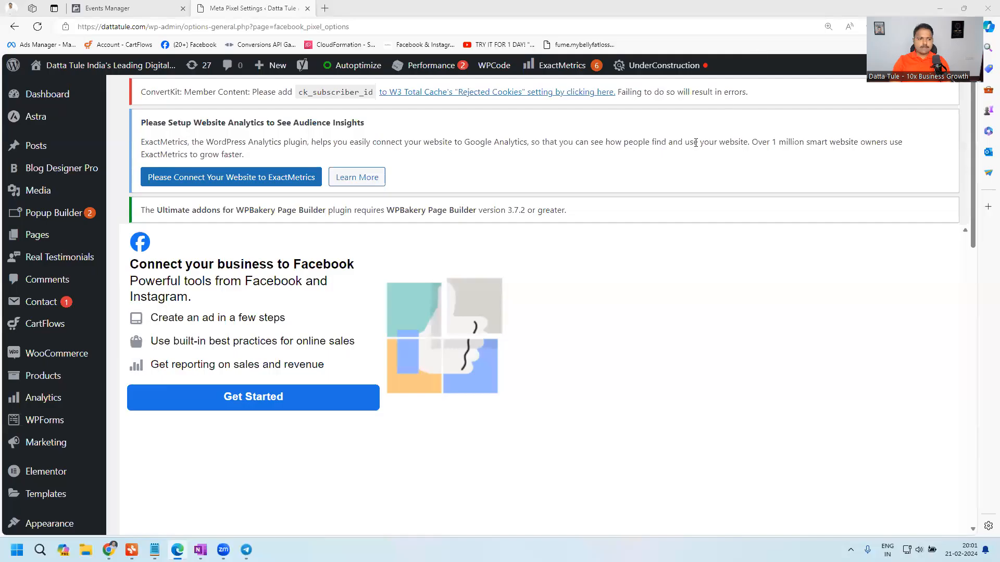
- Open the list of installed plugins in the WordPress dashboard
scroll(49, 281, "down", 3)
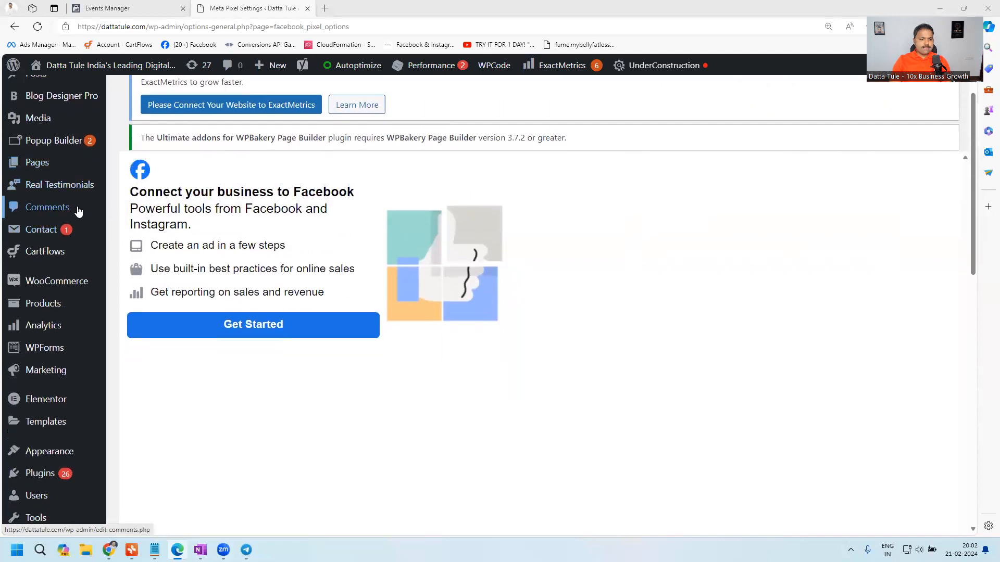
scroll(50, 294, "down", 1)
mouse_move(46, 336)
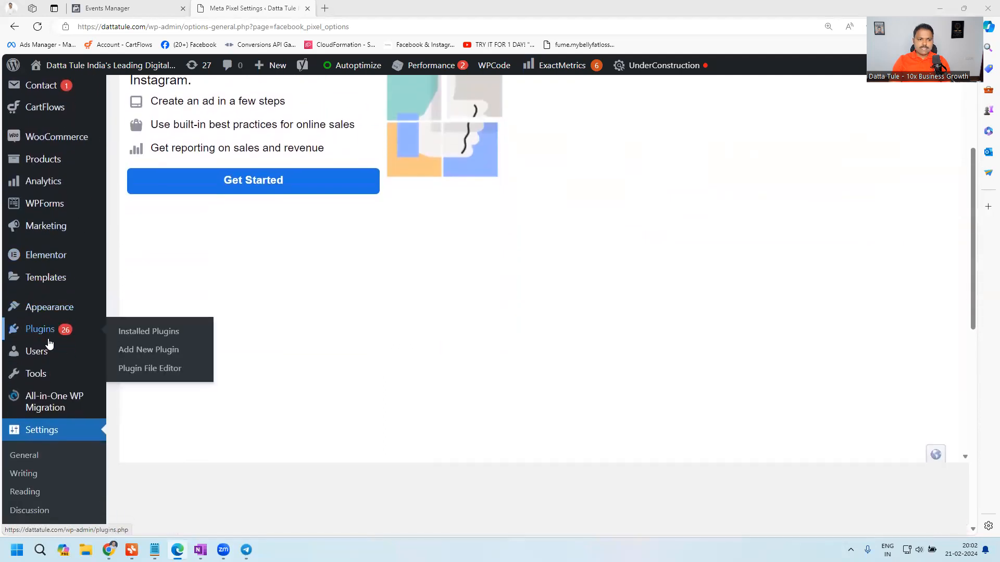
left_click(151, 334)
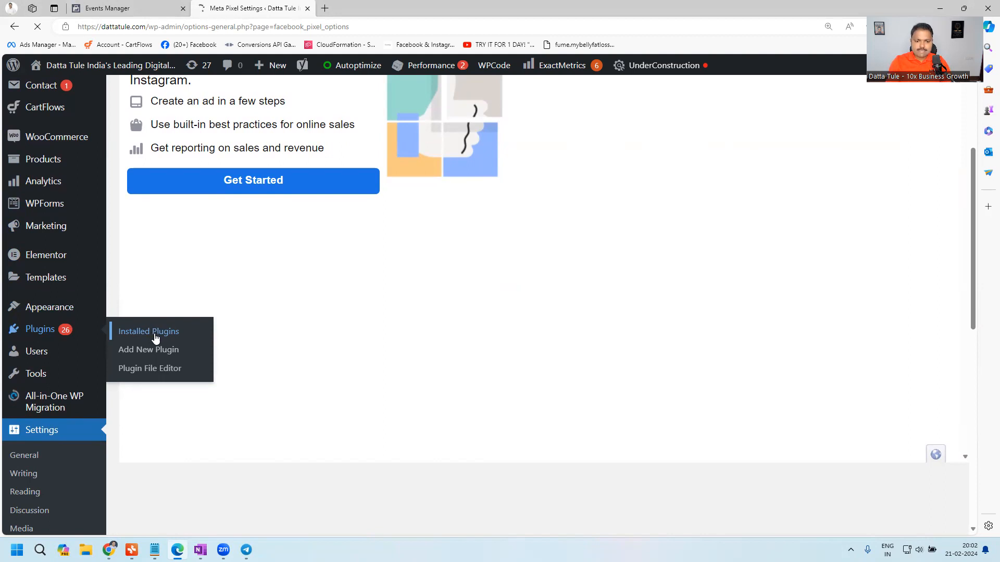
- Switch to OneNote, mark the Meta pixel for WordPress entry in the pasted screenshot with a pen, and return to the browser
left_click(201, 549)
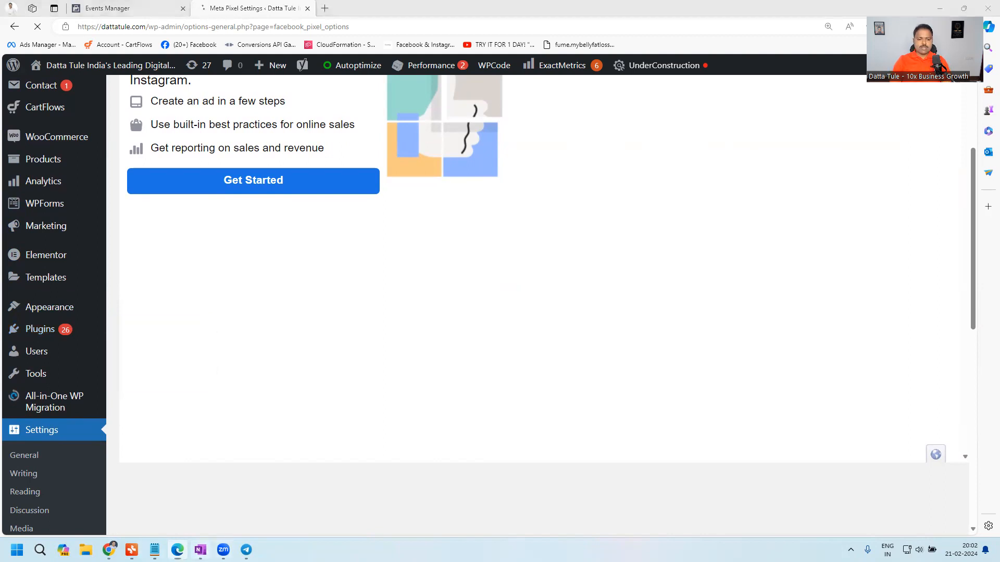
left_click(86, 25)
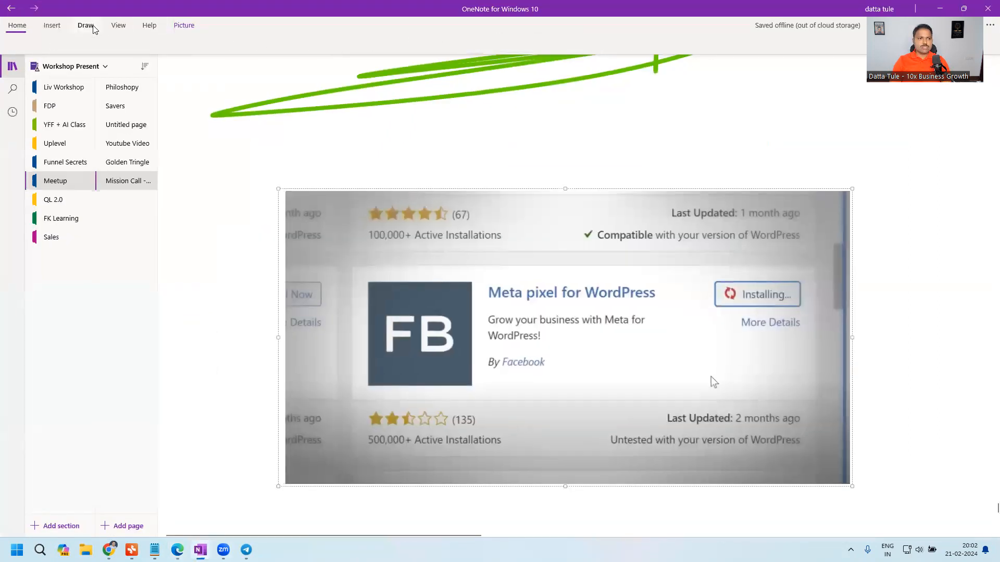
left_click(202, 43)
mouse_move(496, 269)
left_mouse_down()
mouse_move(696, 294)
mouse_move(411, 272)
left_mouse_up()
key("alt+Tab")
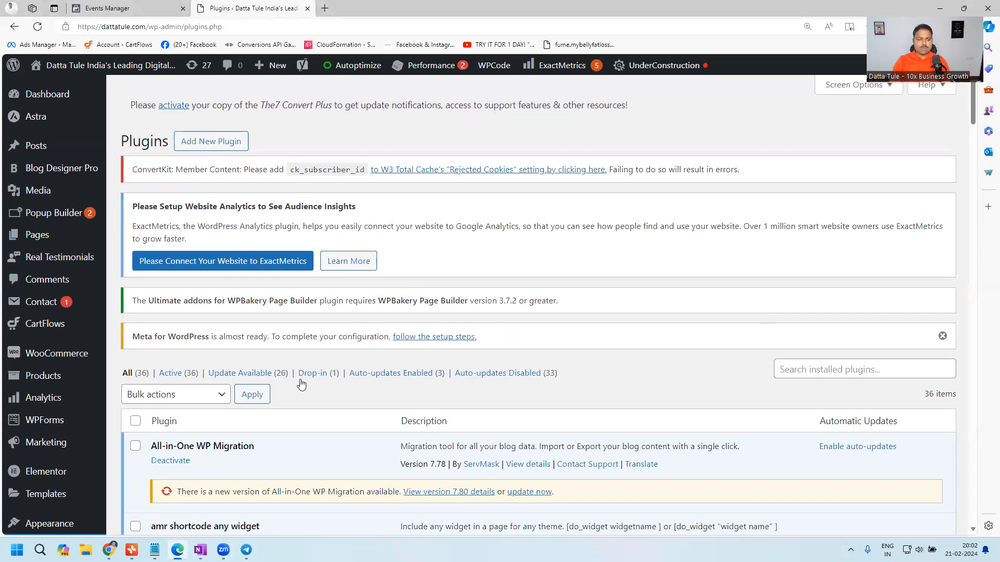
- Search the installed plugins for "meta" and examine the Meta pixel for WordPress entry
scroll(300, 385, "down", 3)
left_click(831, 229)
type("m")
key("Return")
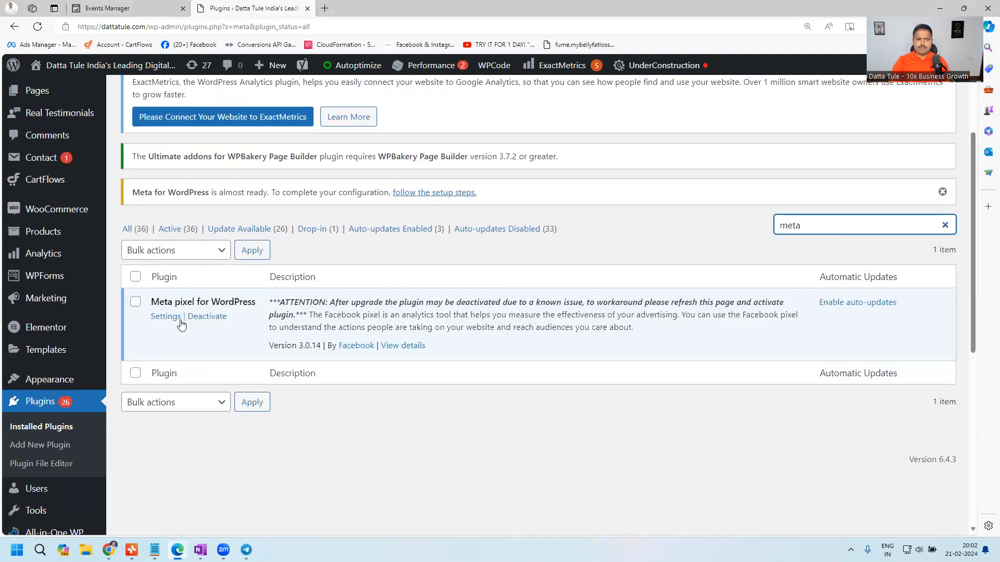
scroll(10, 332, "down", 4)
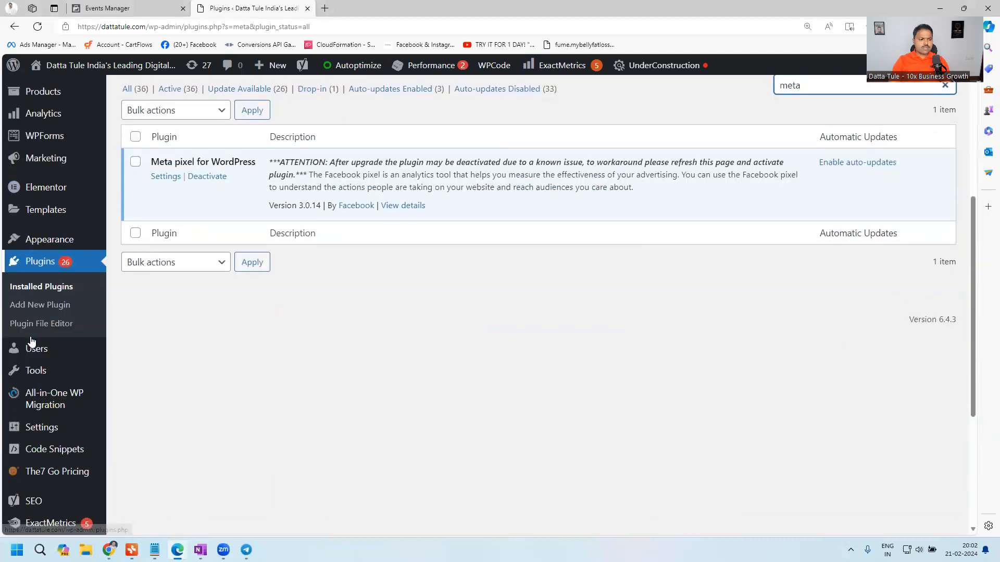
scroll(45, 191, "up", 1)
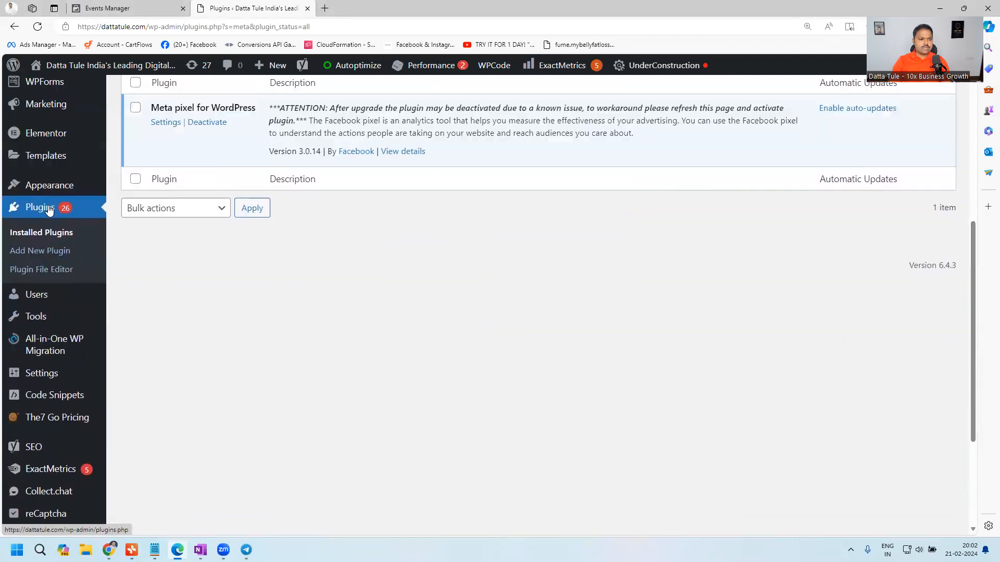
- Find the Settings section in the WordPress dashboard navigation and open the General Settings page
scroll(40, 312, "down", 3)
scroll(40, 315, "up", 1)
scroll(41, 315, "down", 1)
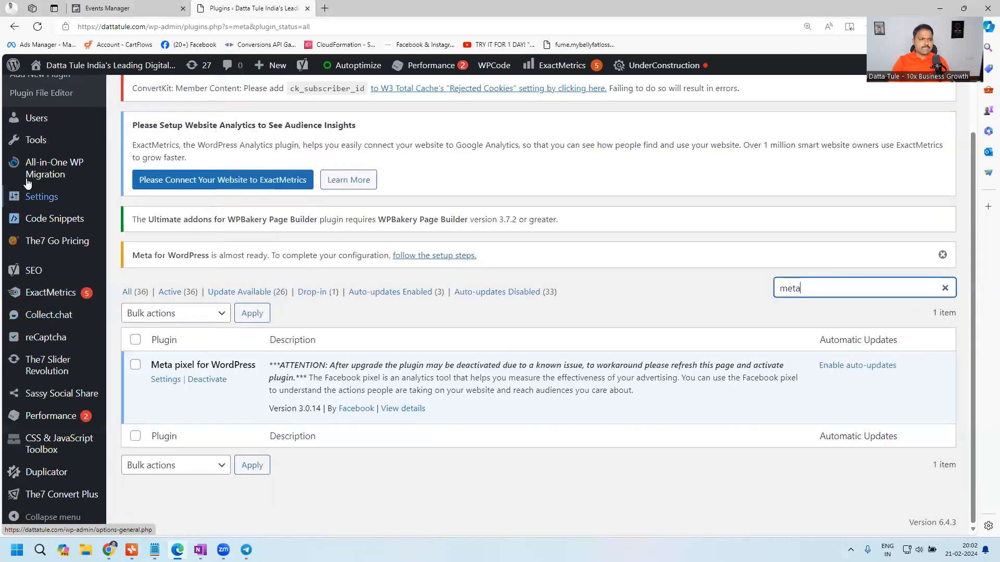
scroll(52, 406, "up", 3)
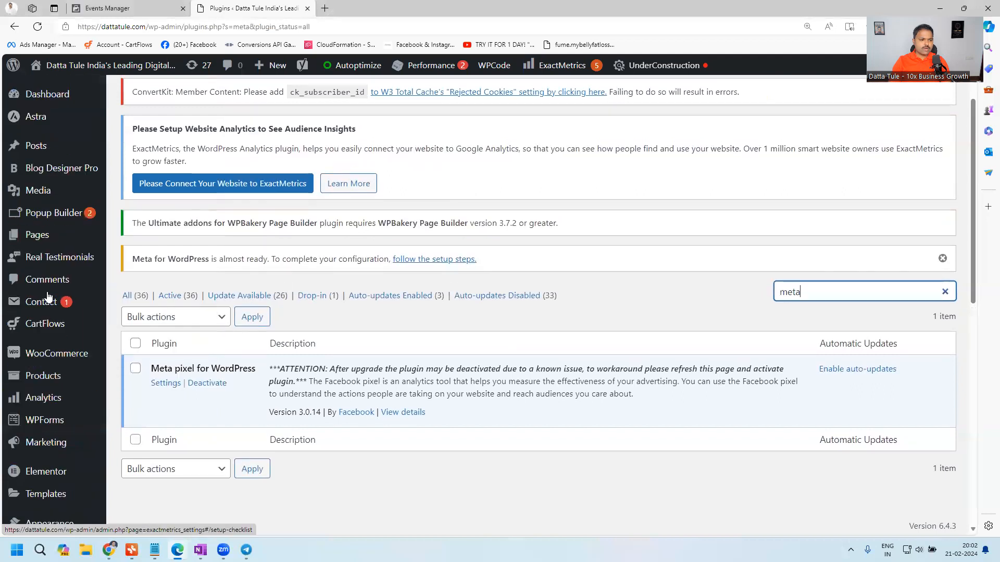
scroll(89, 324, "down", 2)
mouse_move(79, 334)
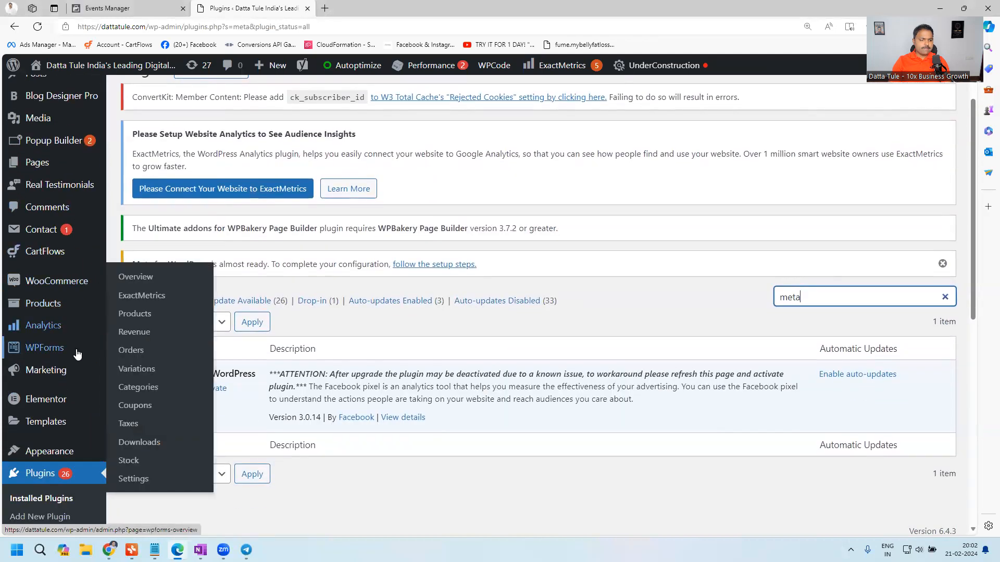
scroll(69, 350, "down", 5)
mouse_move(57, 364)
scroll(57, 364, "down", 3)
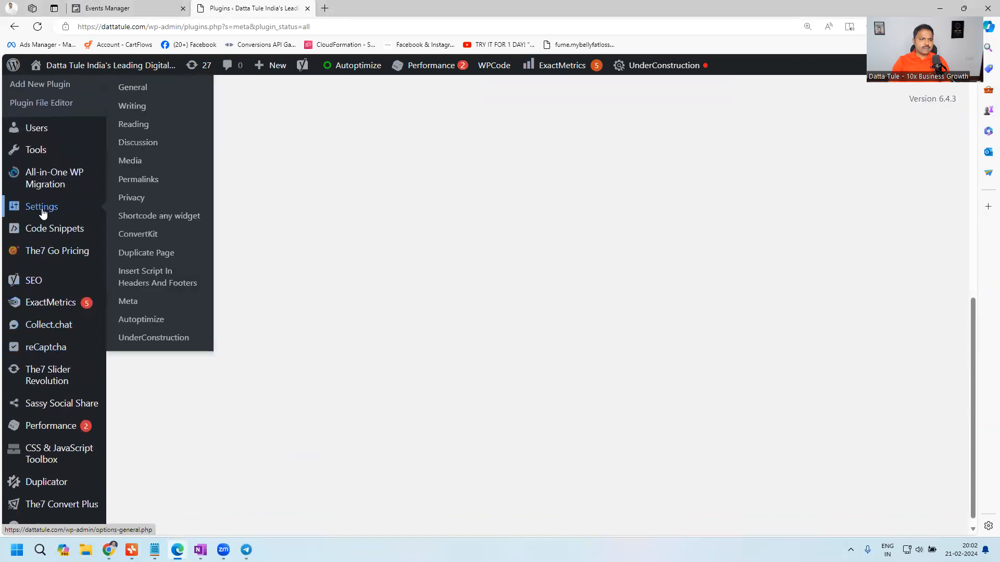
scroll(43, 213, "up", 1)
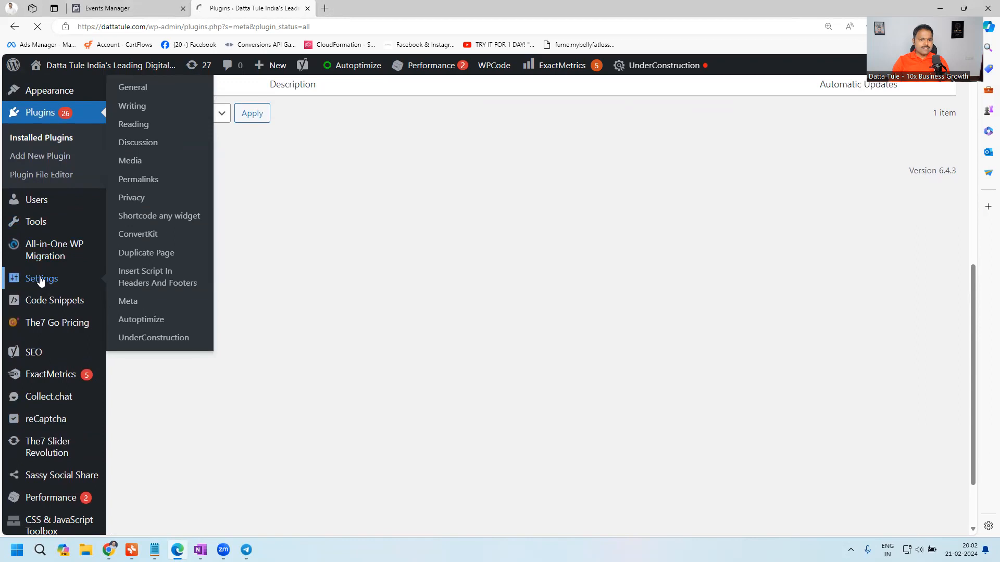
left_click(148, 306)
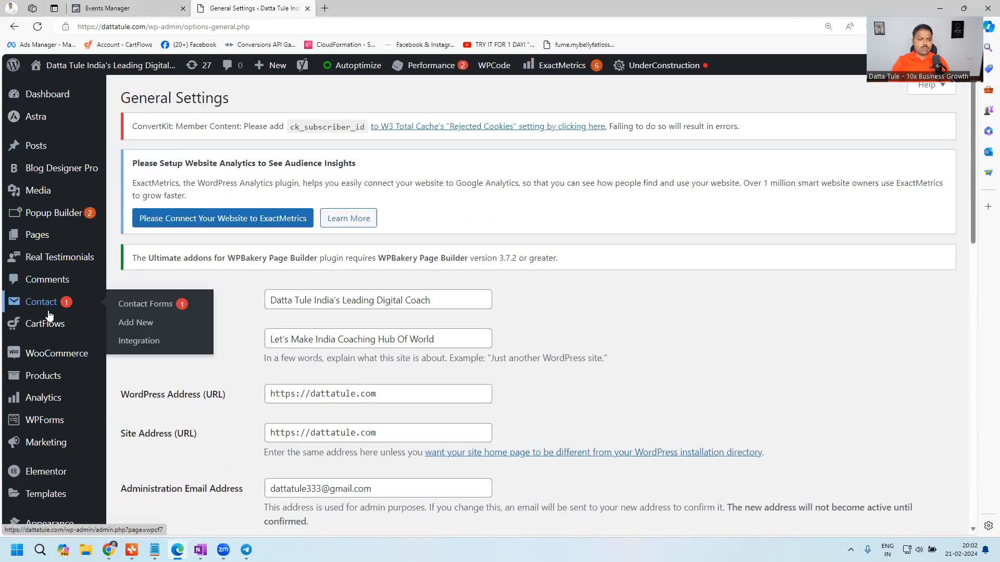
- Open the Meta Pixel Settings page from the WordPress settings entries
scroll(47, 315, "down", 1)
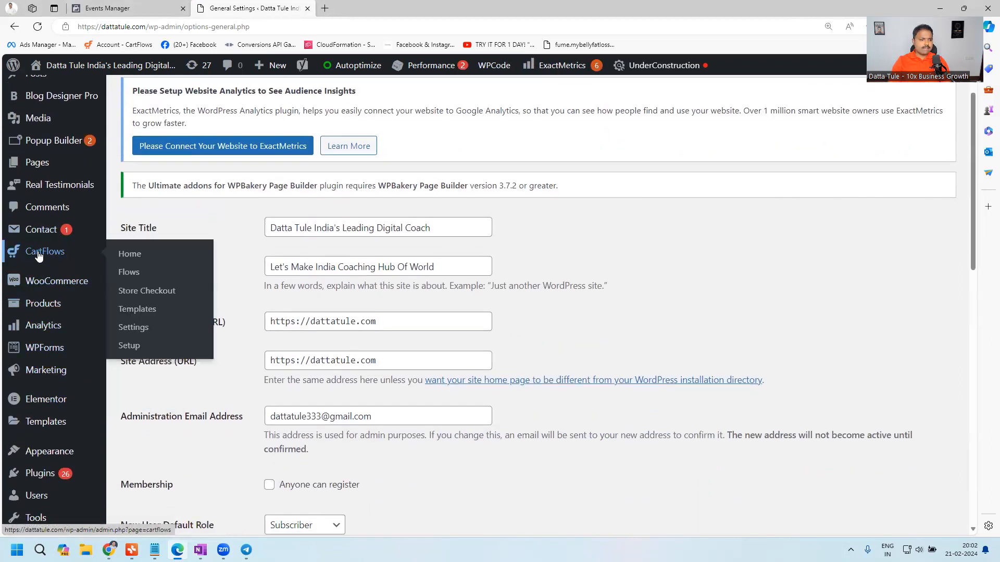
scroll(52, 397, "down", 2)
scroll(52, 397, "down", 3)
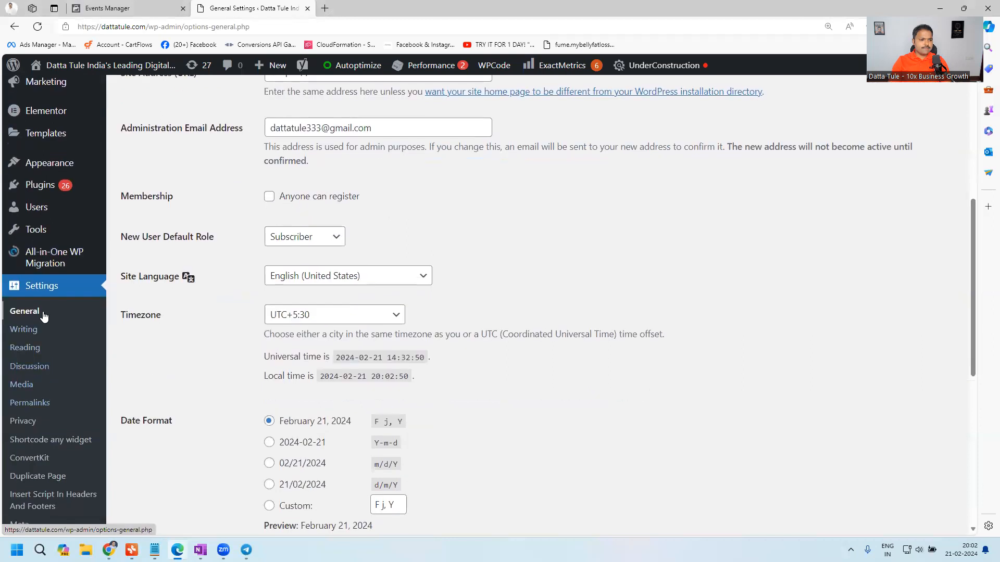
scroll(39, 385, "down", 1)
scroll(46, 420, "down", 1)
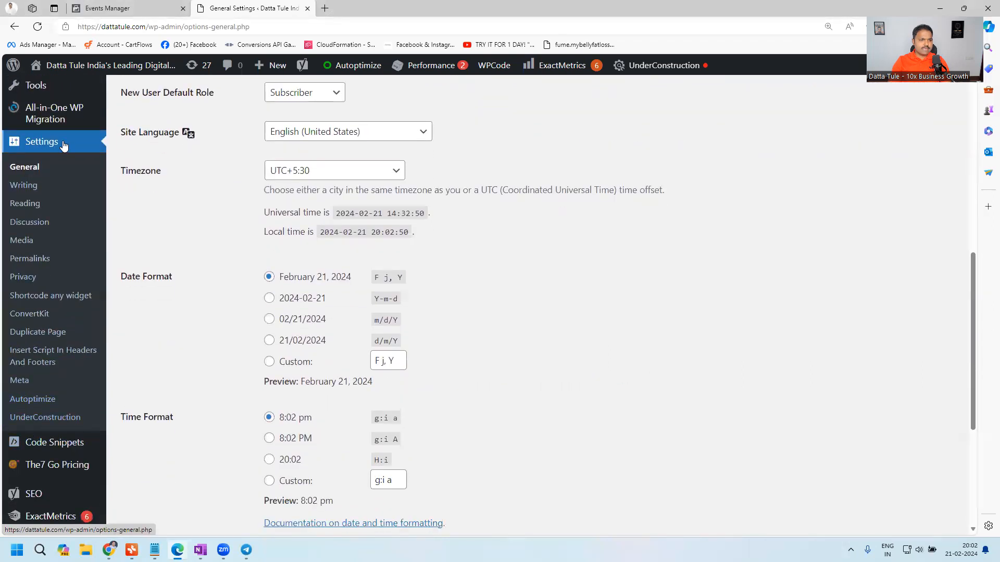
left_click(26, 385)
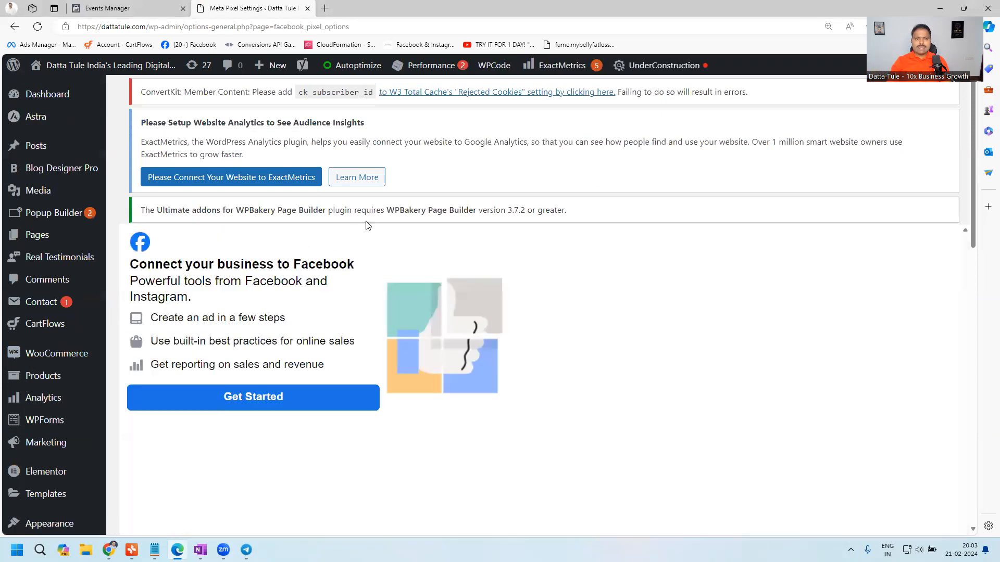
- Switch to the open Events Manager page in the browser and enter Business.facebook.com as the address
left_click(124, 9)
left_click(145, 26)
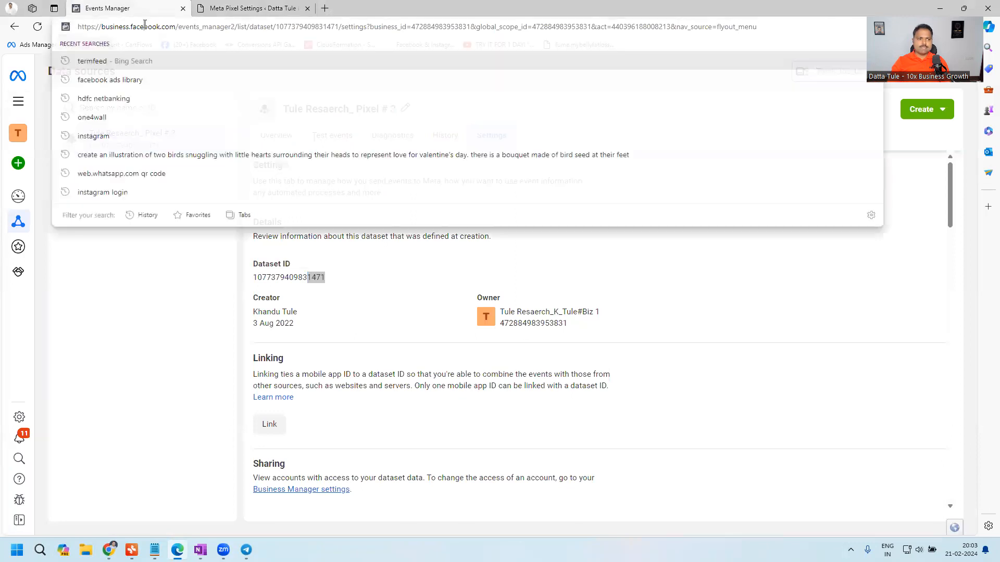
type("Business.facebook.com")
left_click(167, 24)
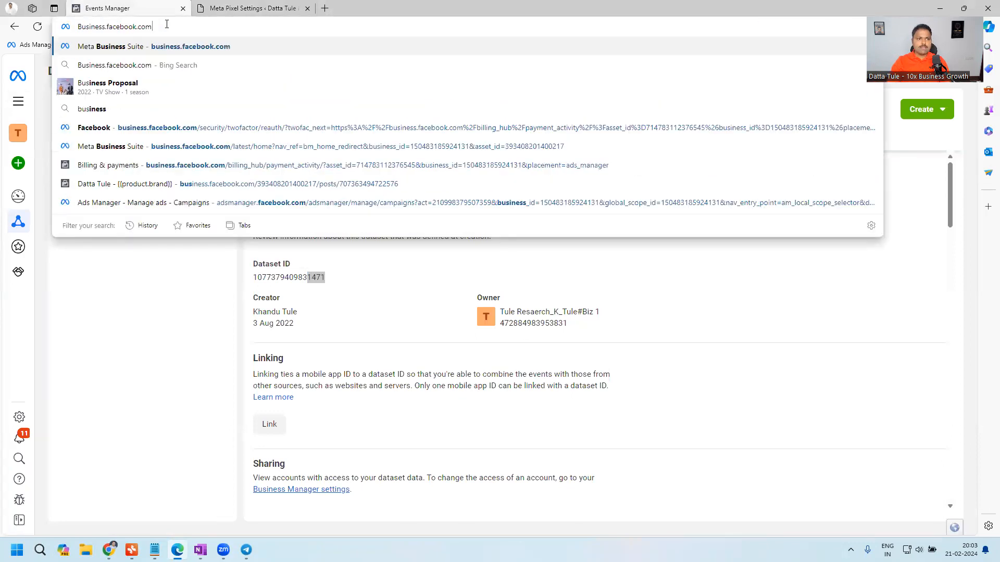
left_click(139, 8)
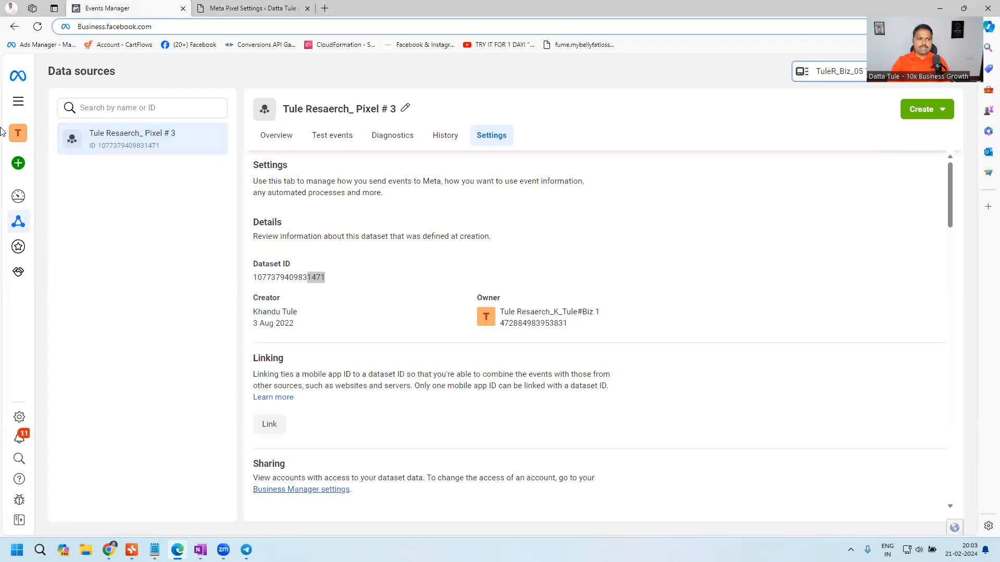
- Check the list of business portfolios, close it, and open the Events Manager overview from the full set of Meta tools
left_click(19, 133)
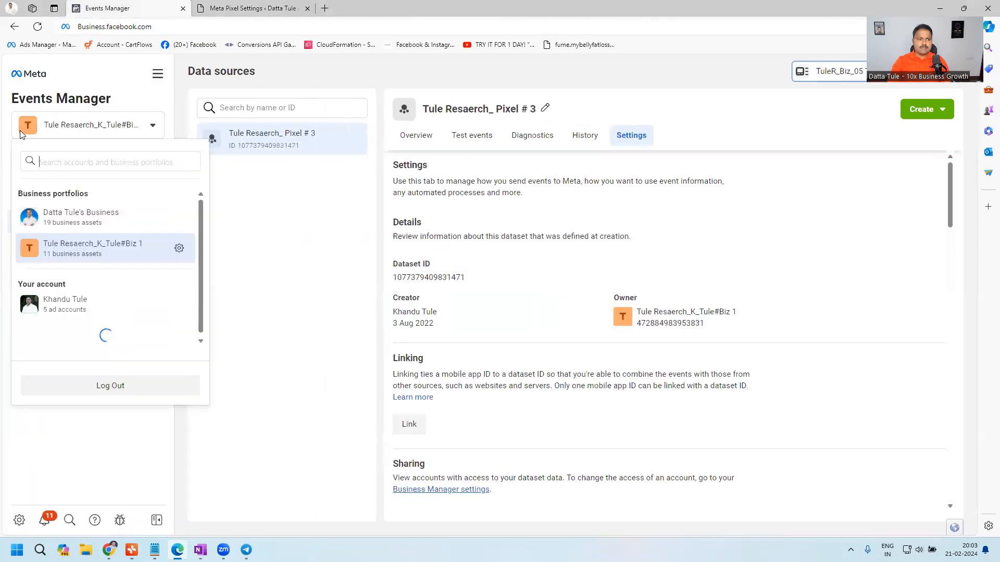
left_click(328, 251)
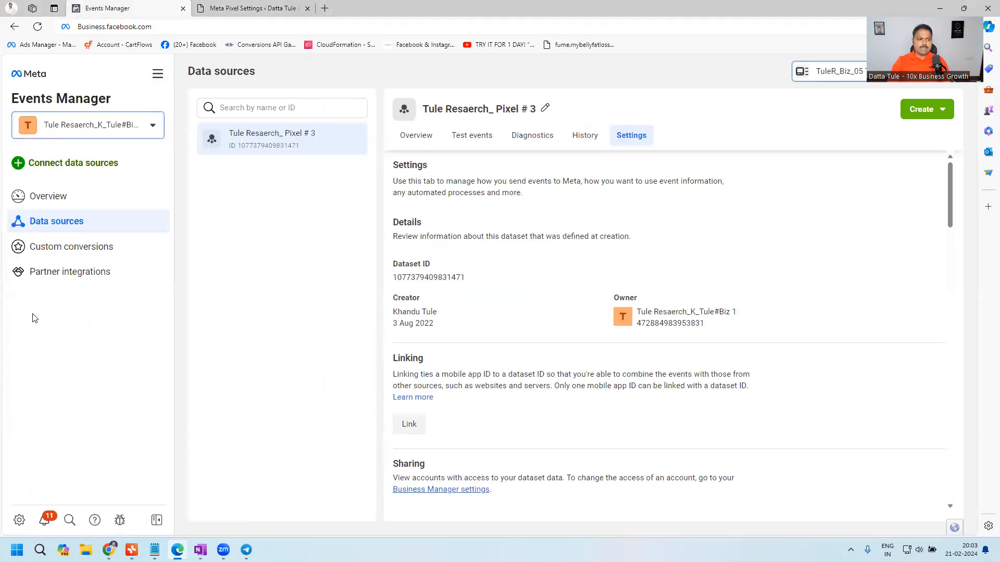
left_click(157, 73)
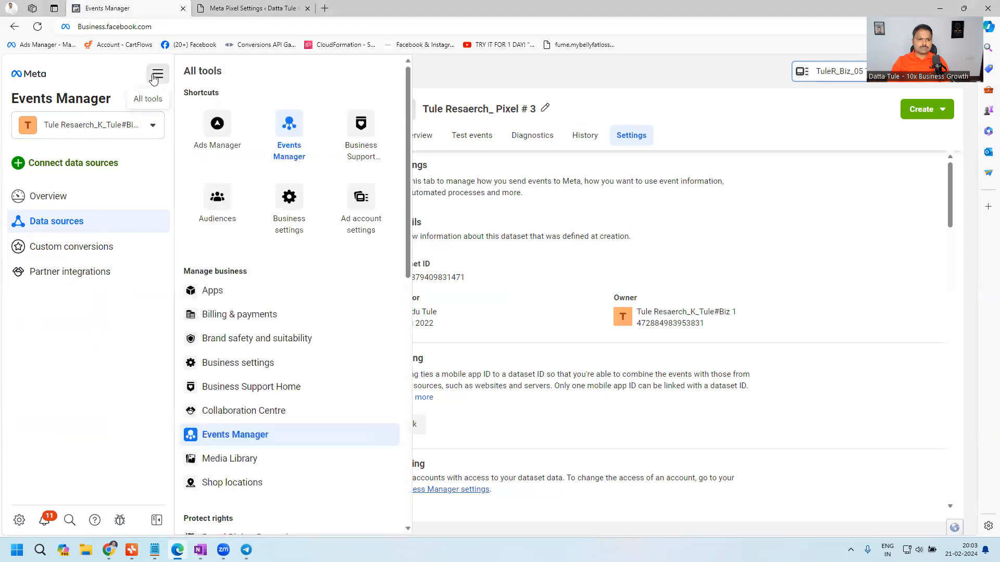
left_click(289, 128)
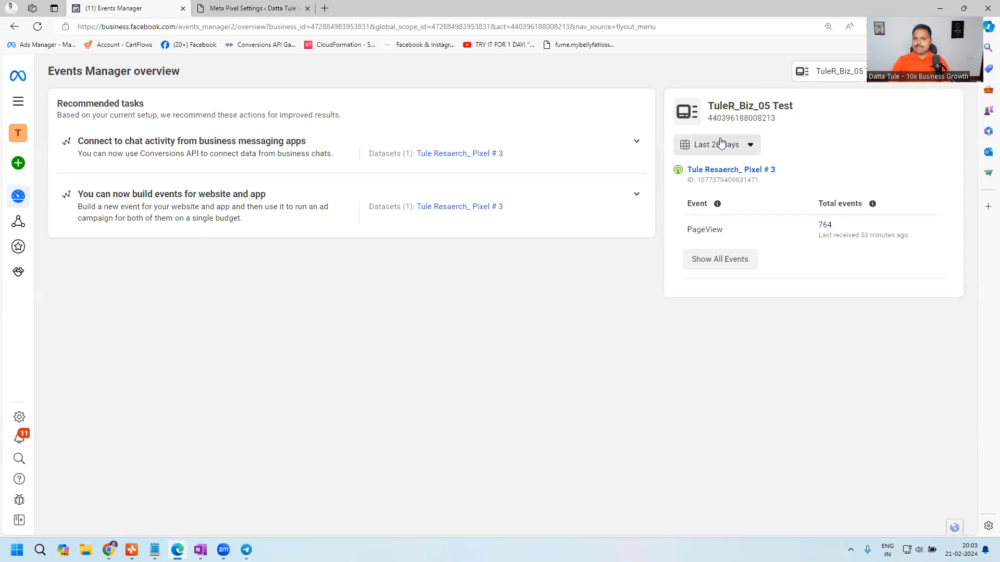
- Open the Pixel # 3 dataset and examine its event activity chart and events list
left_click(731, 170)
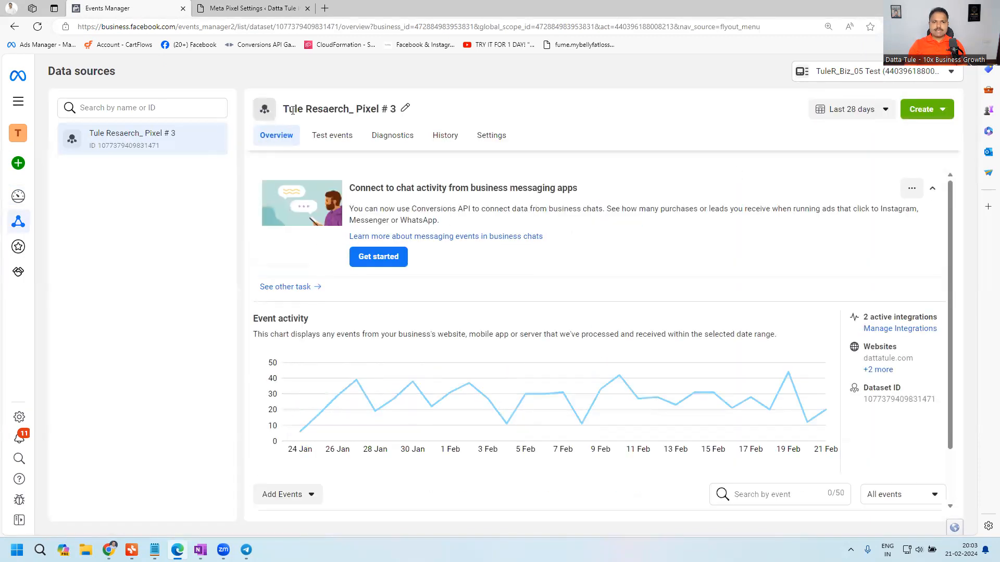
left_click_drag(284, 109, 428, 112)
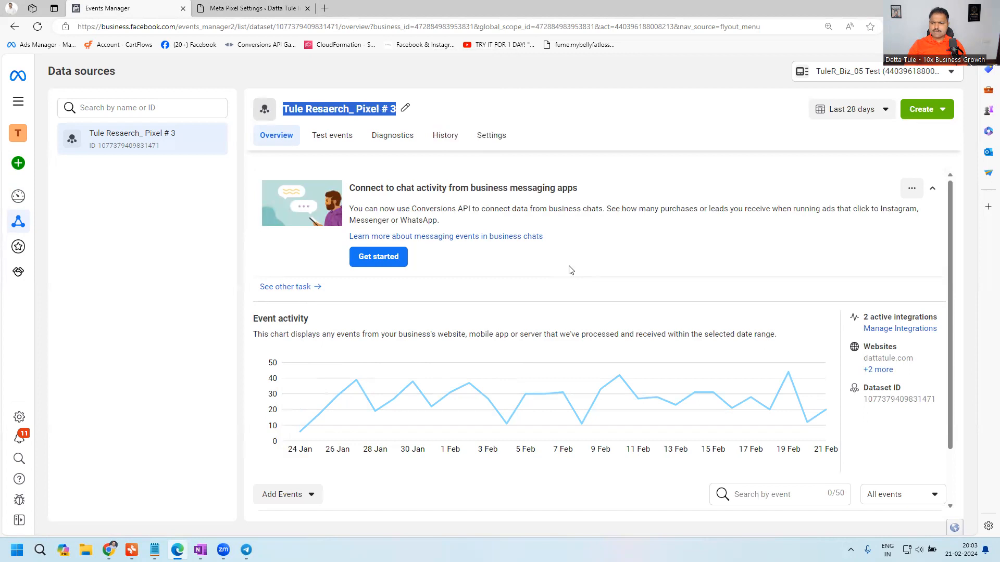
scroll(561, 263, "down", 1)
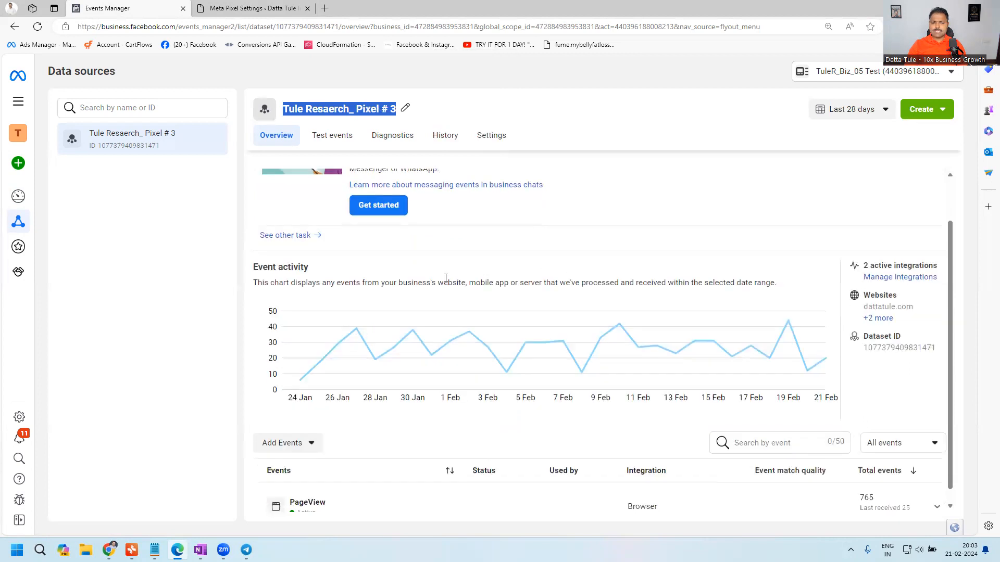
left_click(274, 138)
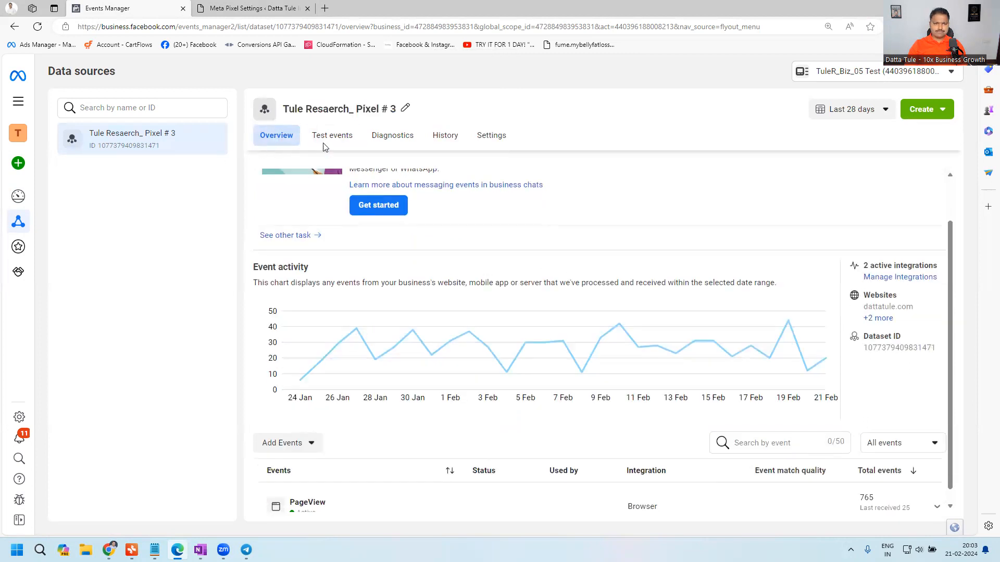
scroll(291, 258, "down", 1)
scroll(332, 417, "up", 1)
scroll(338, 418, "down", 1)
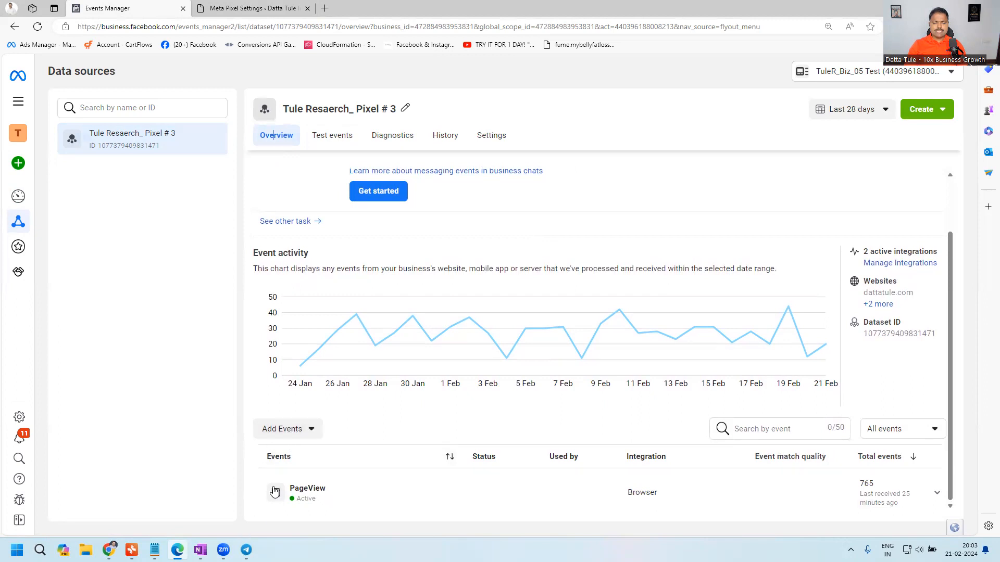
- Start adding a new integration to the pixel's events and set it up as a Meta Pixel
left_click(295, 432)
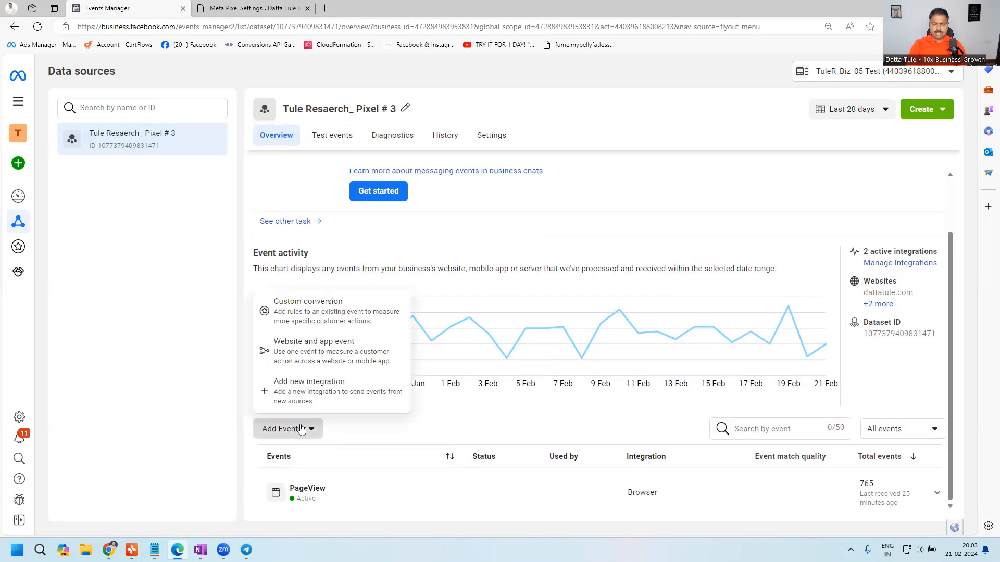
key("ctrl+plus")
key("ctrl+plus")
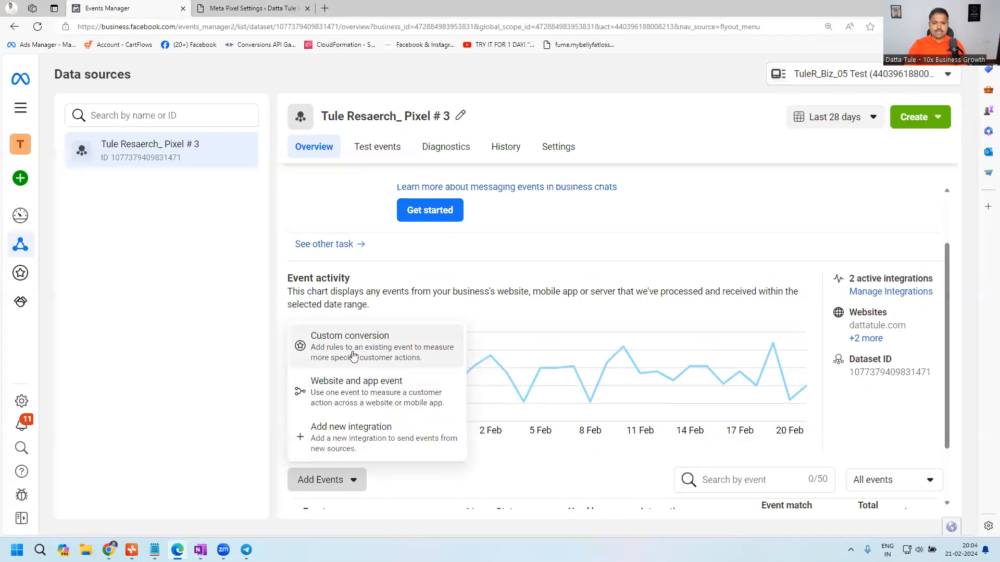
left_click(359, 443)
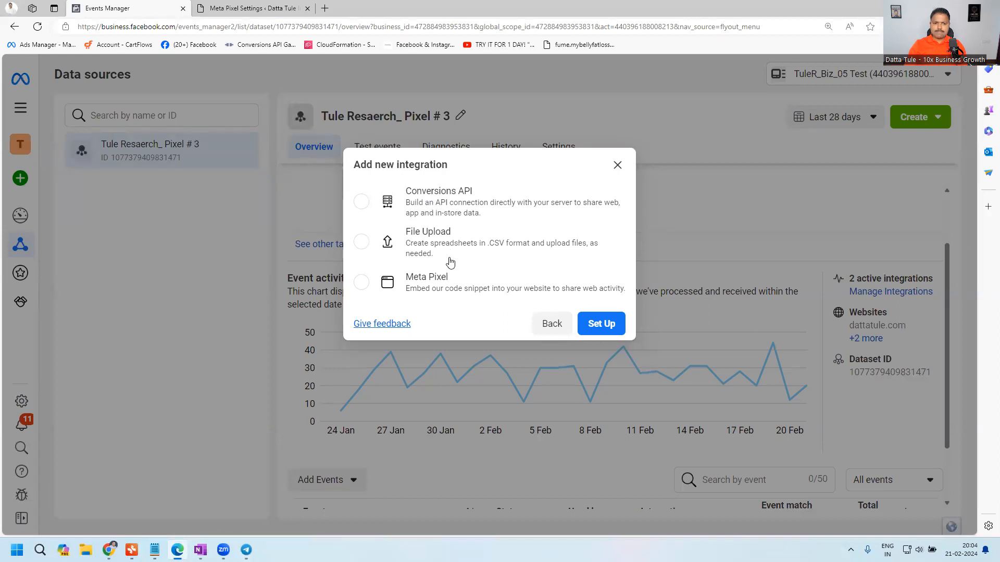
left_click(442, 288)
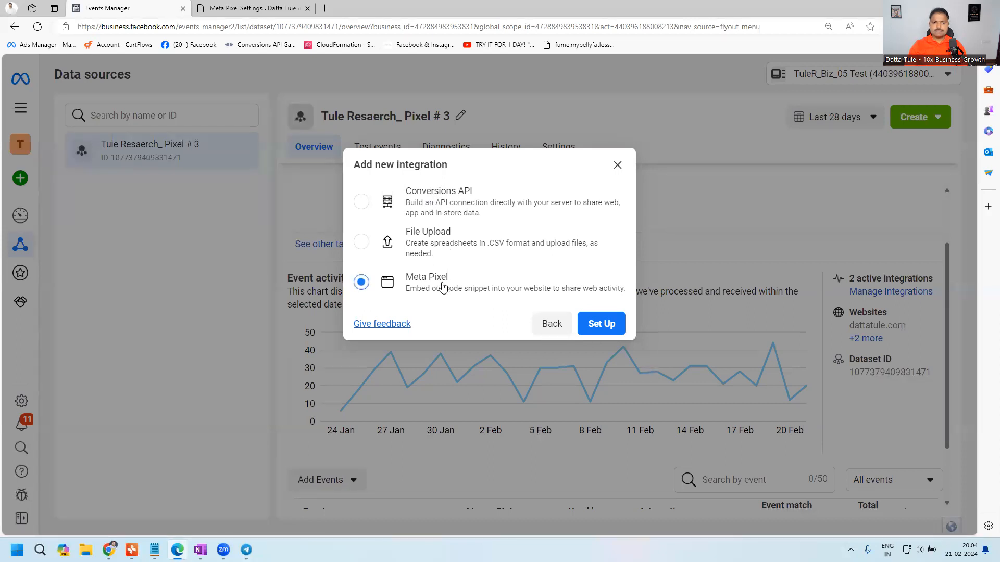
left_click(606, 327)
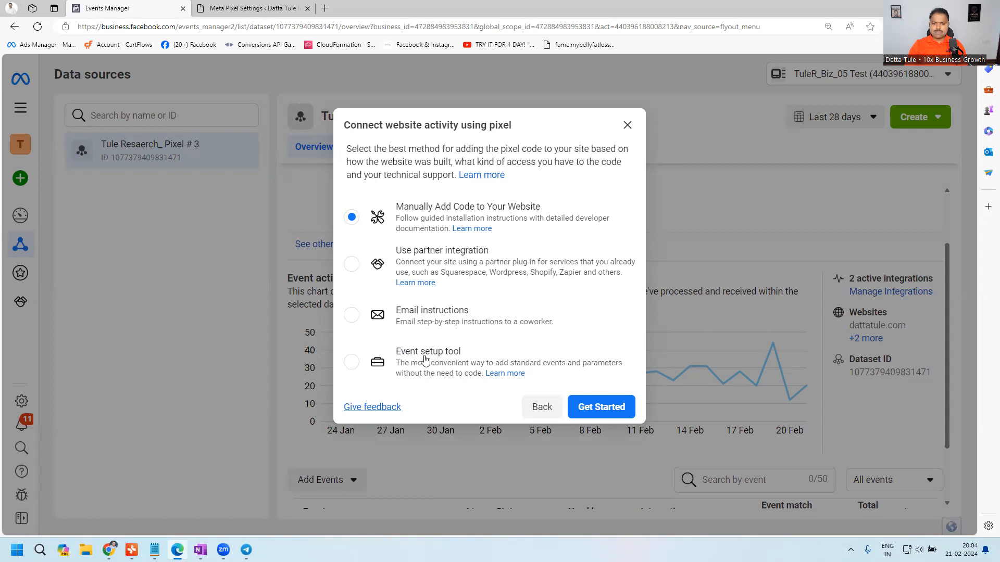
- Choose the Event setup tool as the method for connecting website activity and open it
left_click(351, 364)
left_click(597, 409)
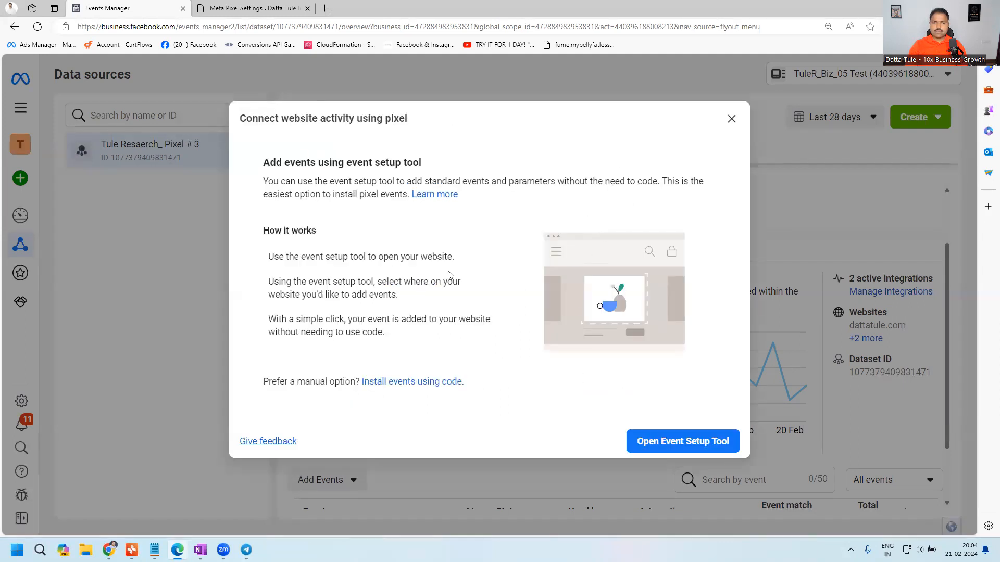
left_click(669, 444)
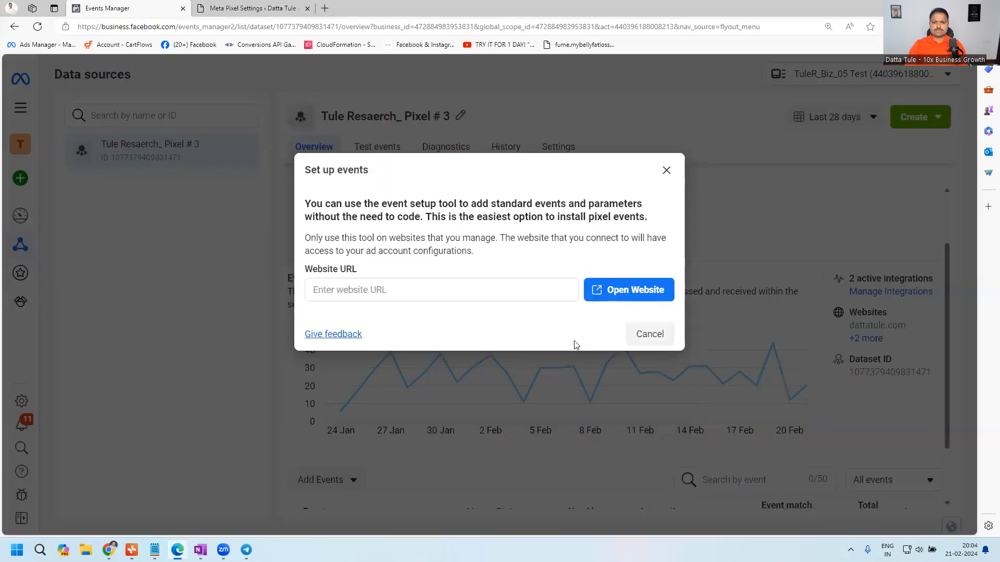
- Open dattatule.com in the Meta event setup tool and check its lists of all events and events on this page
left_click(386, 289)
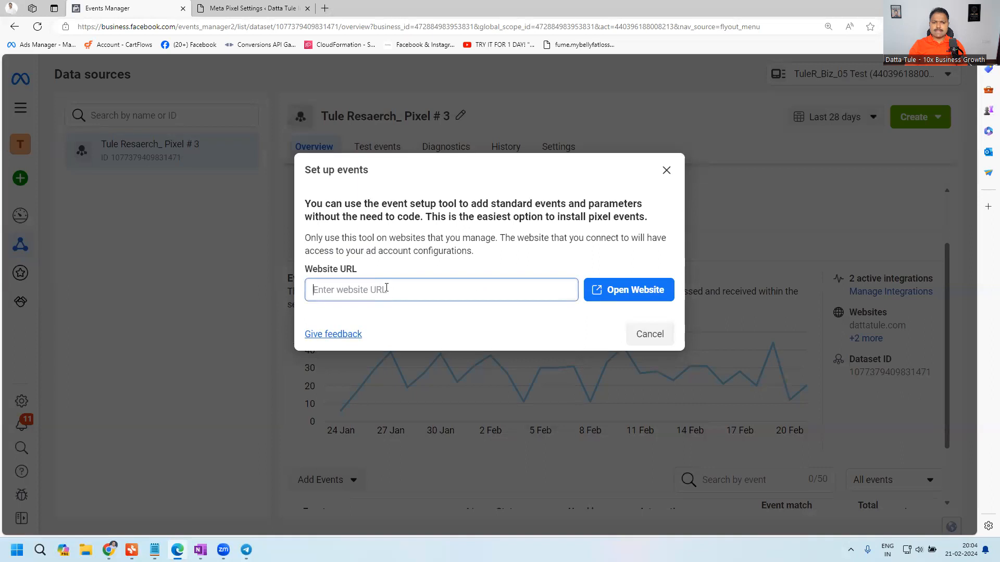
type("dattatule.com")
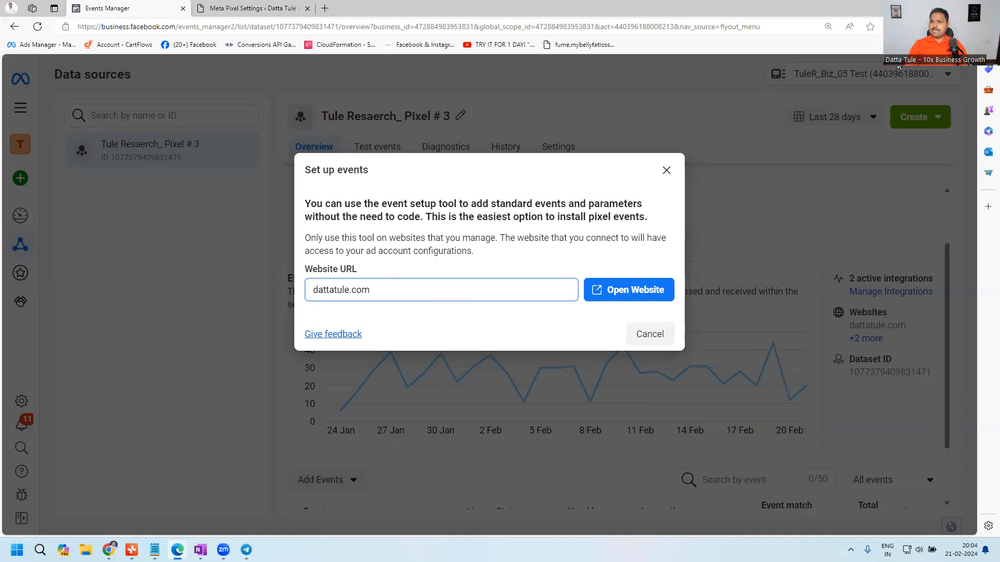
left_click_drag(899, 67, 873, 117)
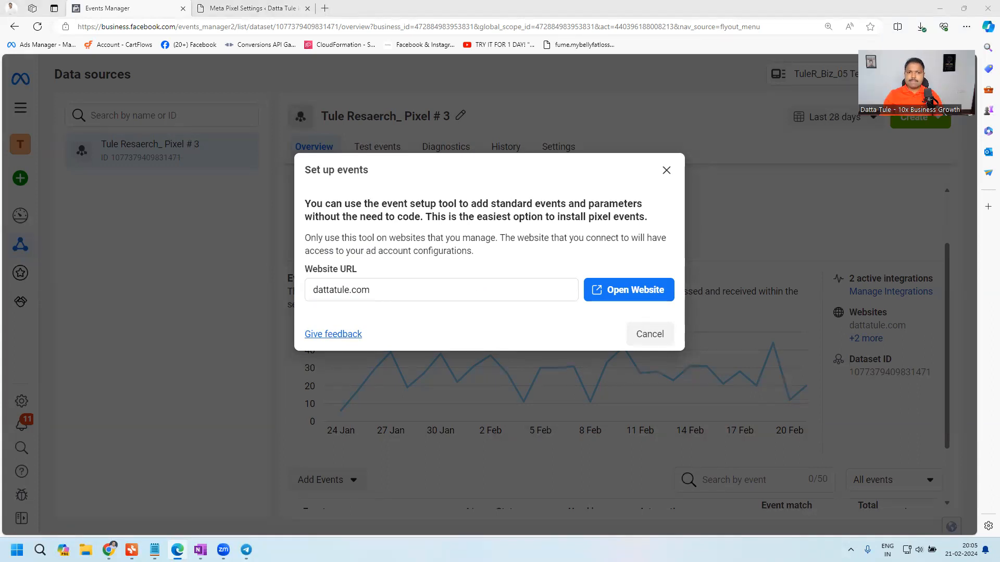
left_click(633, 295)
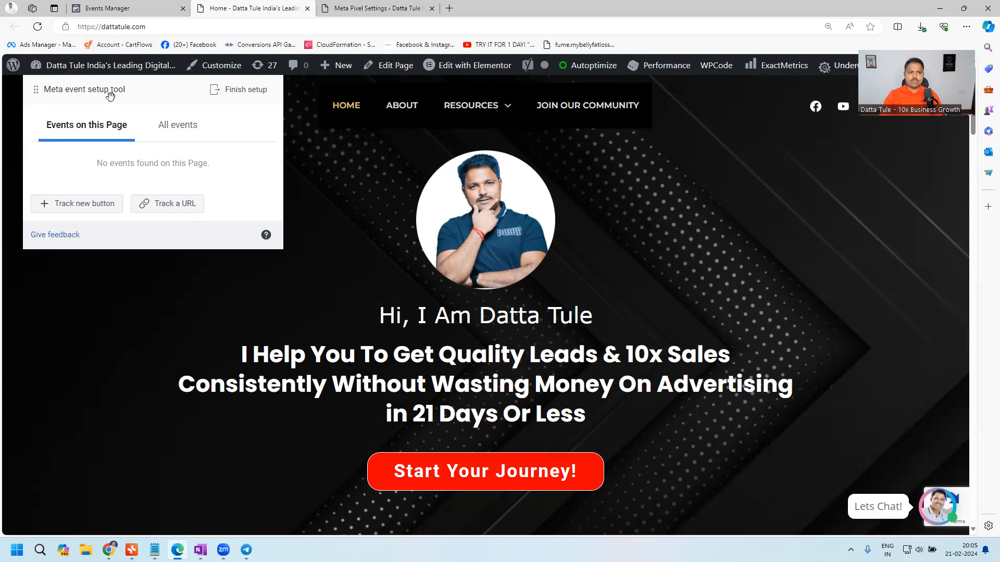
left_click(169, 133)
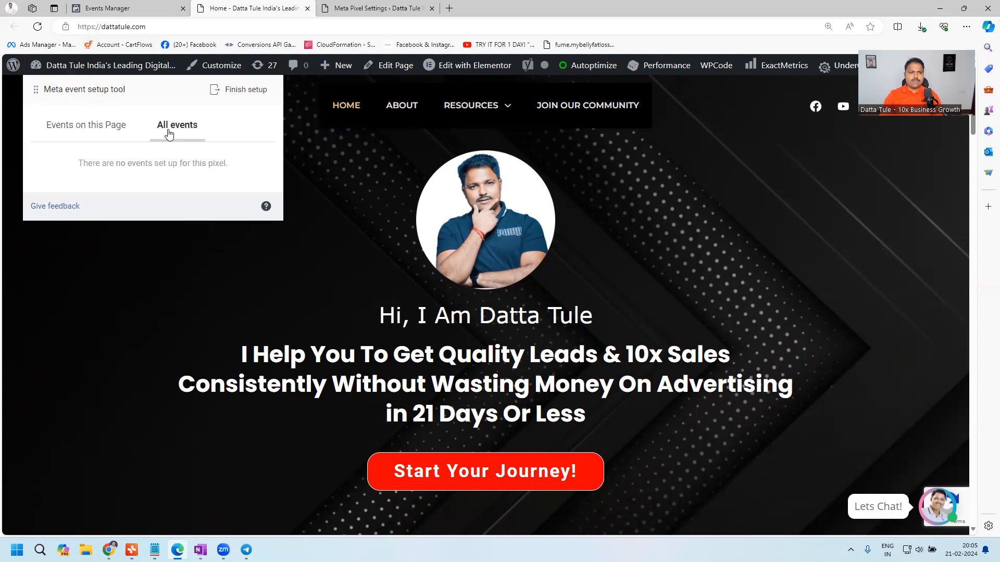
left_click(87, 127)
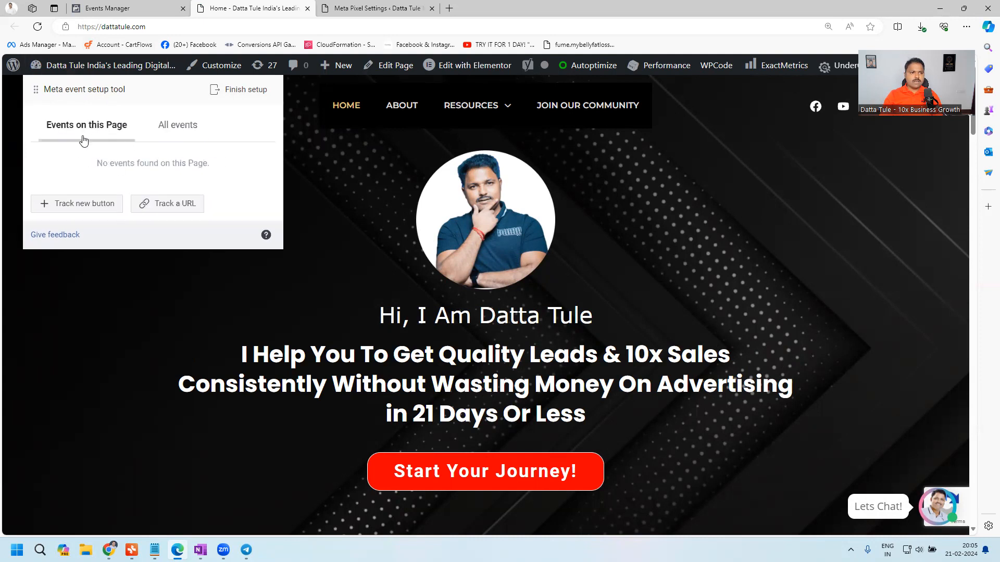
- Start tracking an event using a URL in the Meta event setup tool and select Lead as the event
scroll(157, 177, "down", 2)
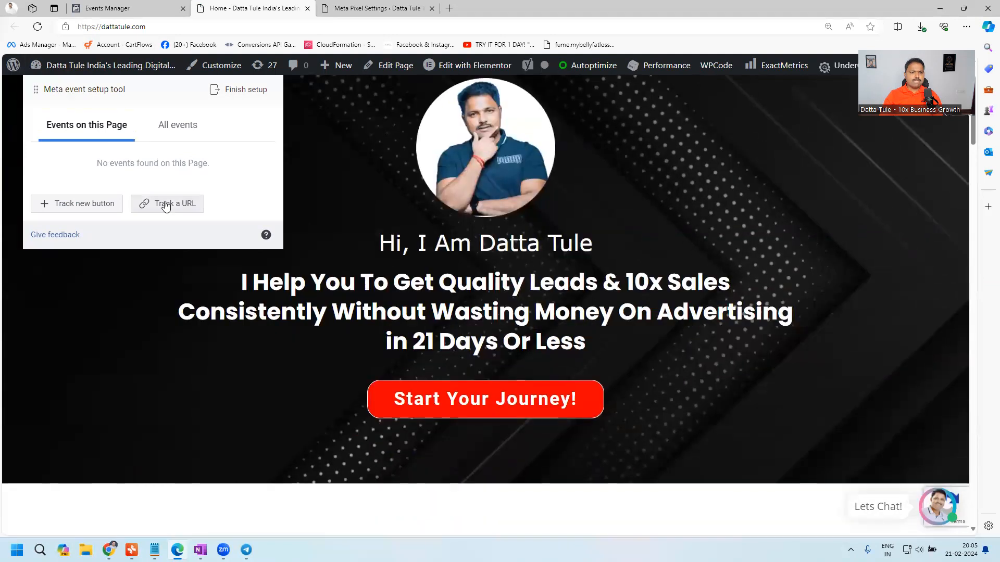
scroll(217, 154, "down", 1)
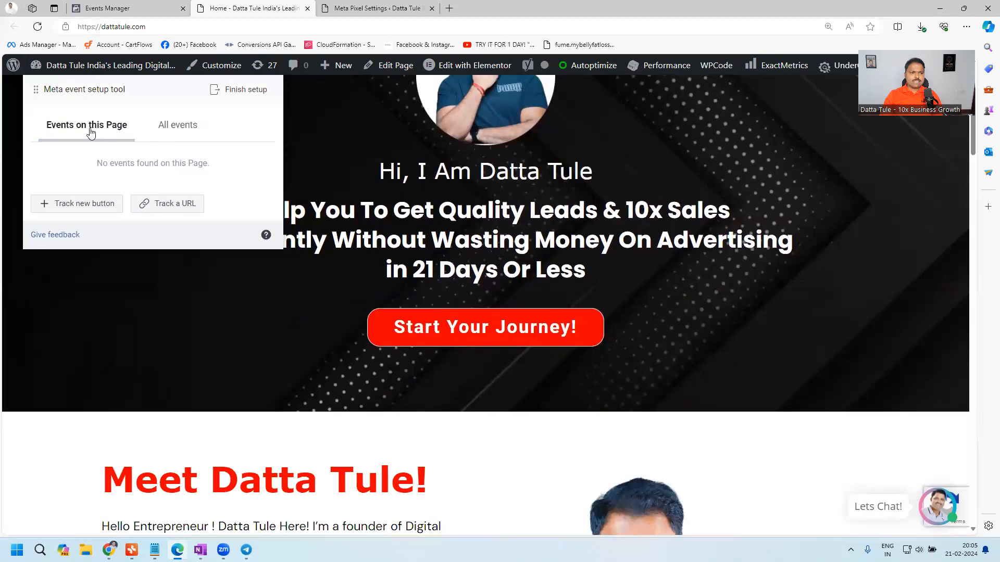
left_click(168, 204)
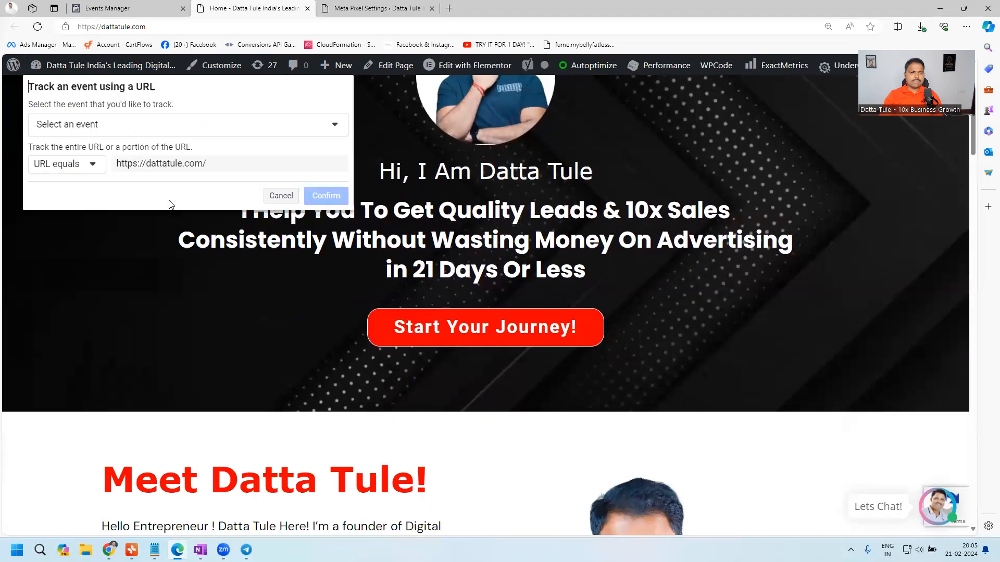
left_click(88, 130)
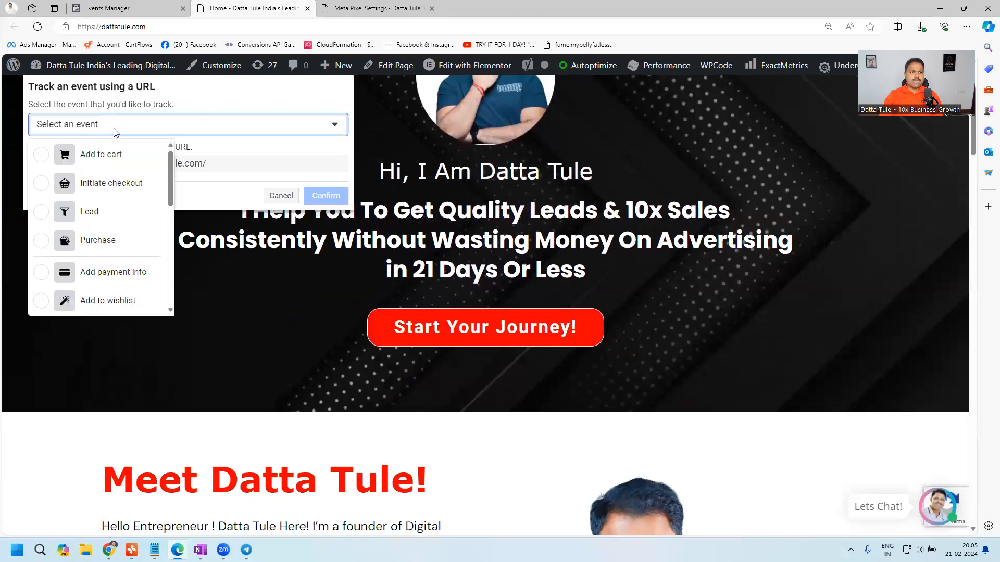
mouse_move(170, 174)
left_mouse_down()
mouse_move(169, 213)
mouse_move(170, 173)
left_mouse_up()
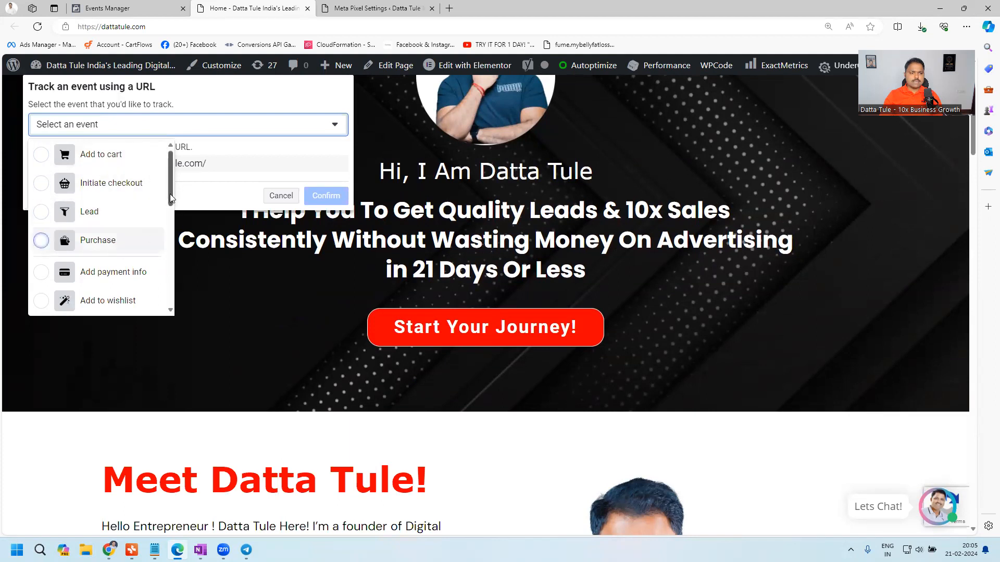
left_click_drag(170, 194, 167, 220)
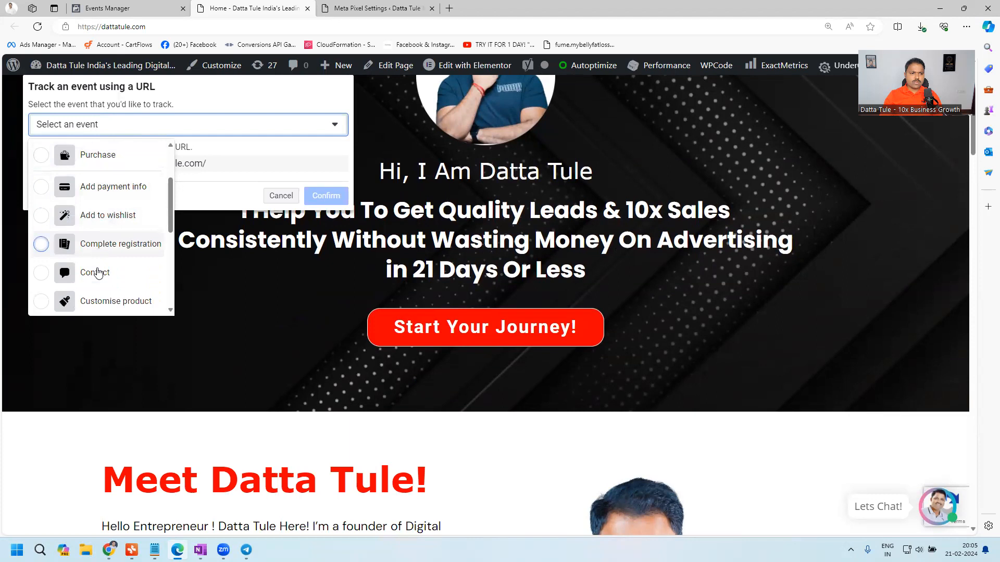
left_click_drag(171, 209, 160, 149)
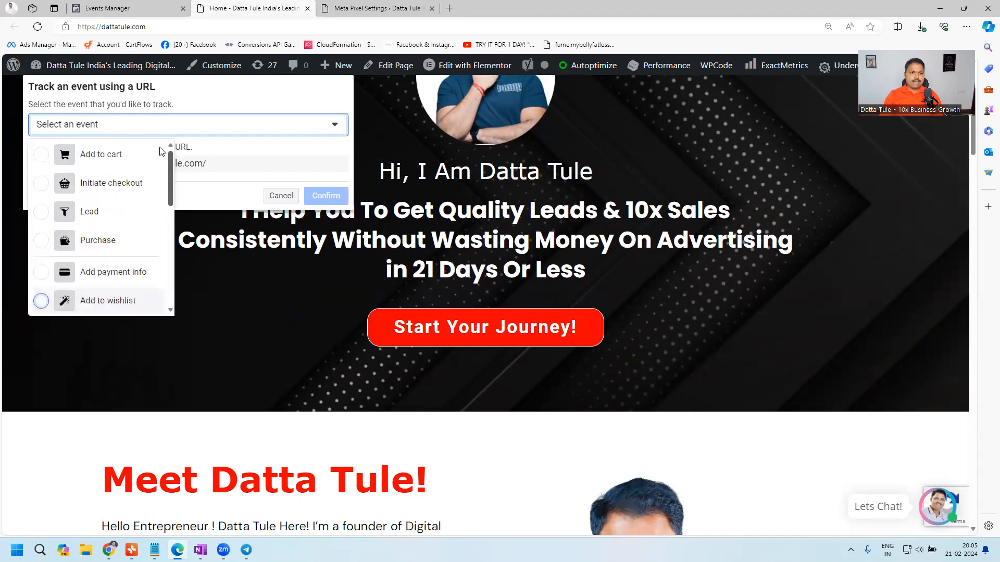
left_click(89, 212)
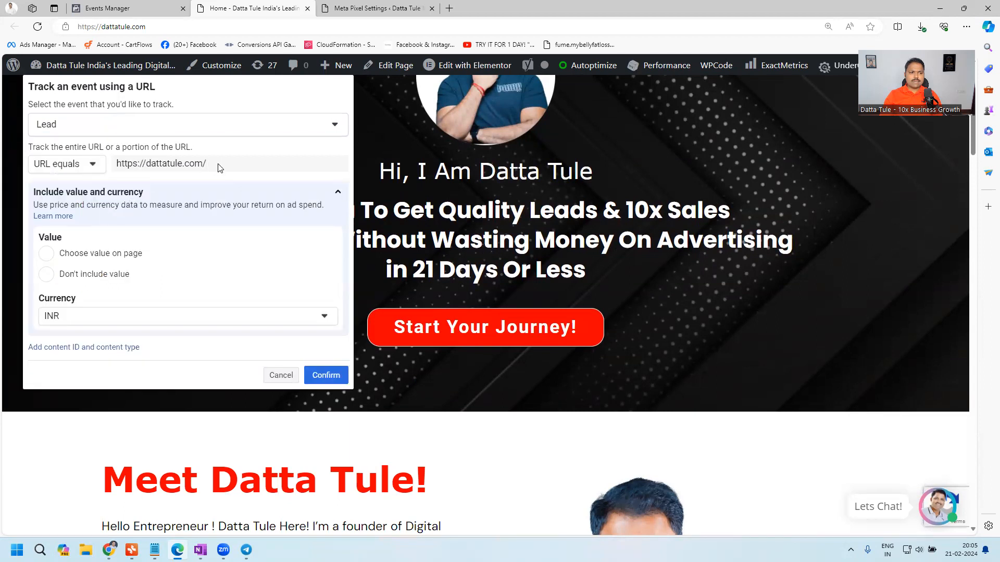
left_click(53, 126)
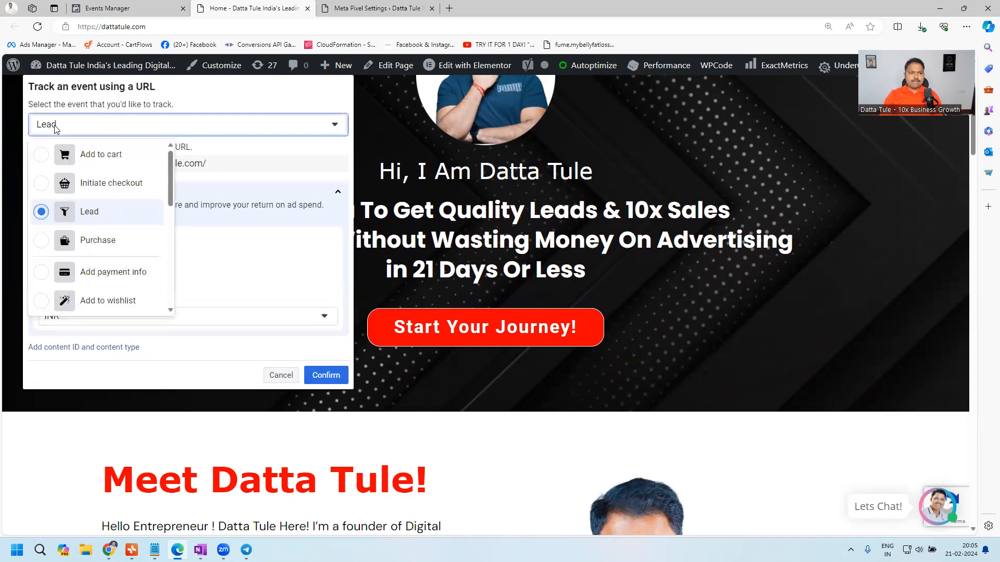
left_click(61, 129)
left_click_drag(214, 163, 122, 164)
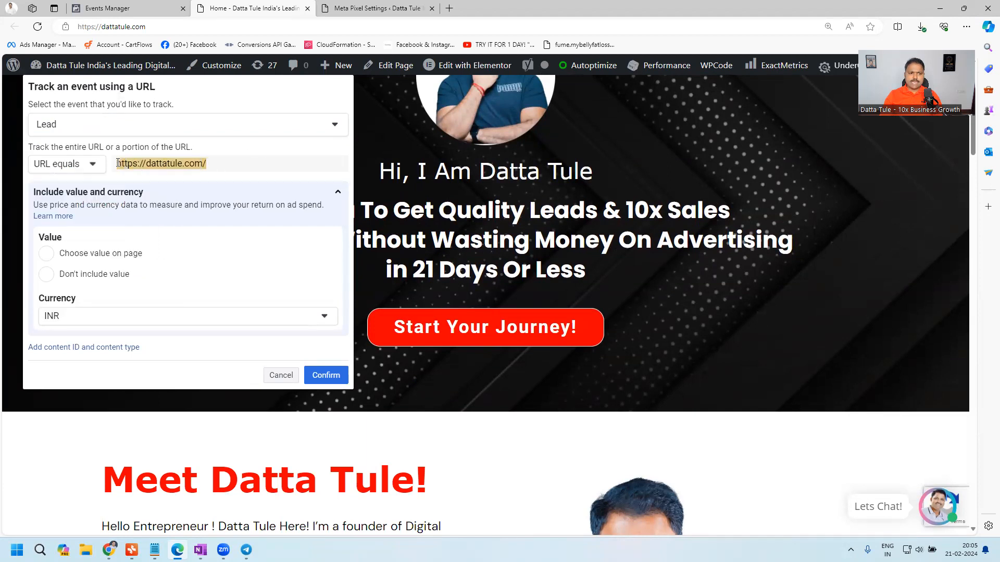
left_click(219, 166)
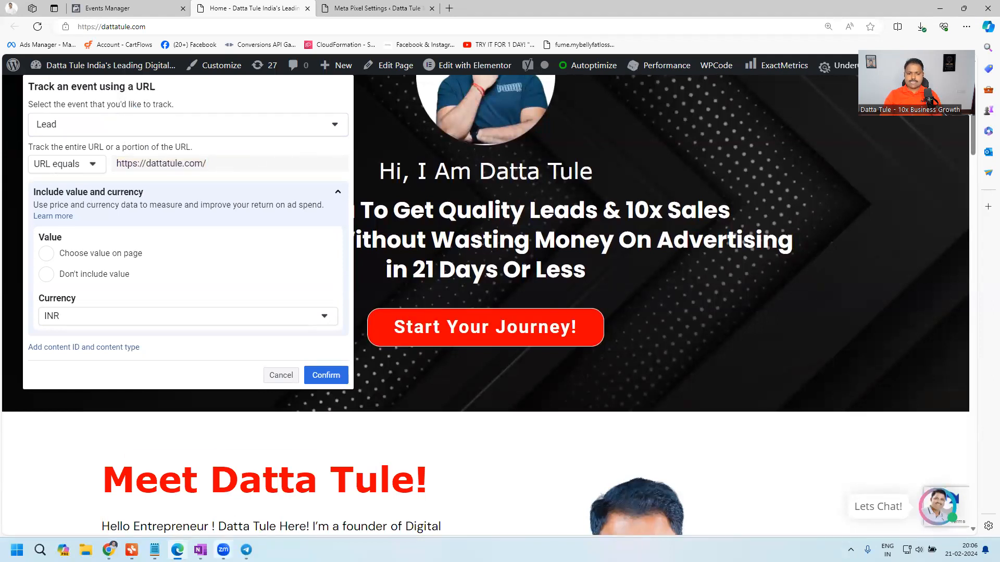
- Switch to OneNote and, with a thicker black pen, draw two large rectangles side by side in the blank space below the image
left_click(200, 550)
scroll(561, 312, "up", 1)
scroll(973, 158, "down", 6)
scroll(781, 239, "up", 3)
scroll(547, 284, "down", 3)
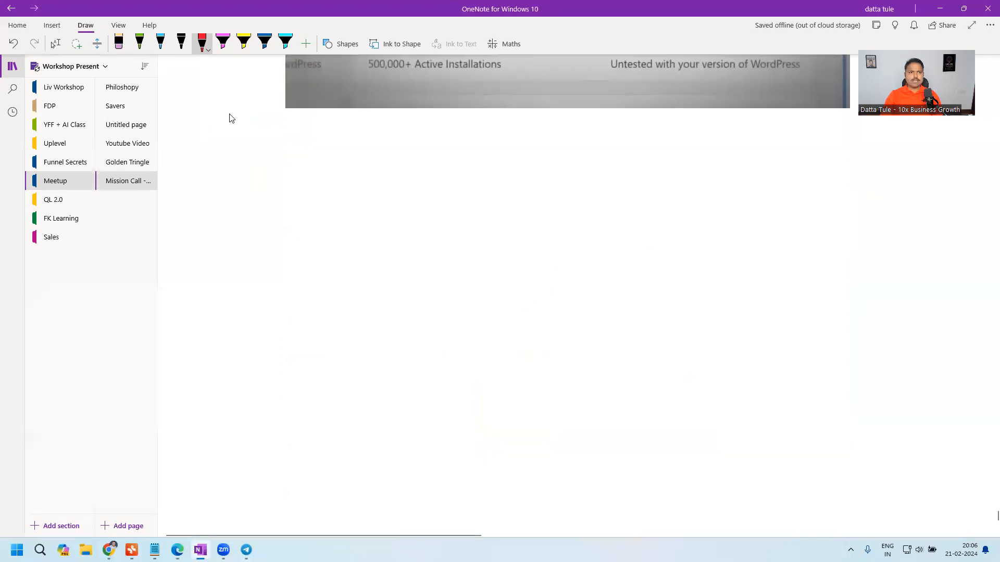
left_click(182, 41)
left_click_drag(242, 199, 236, 521)
key("ctrl+z")
left_click(183, 46)
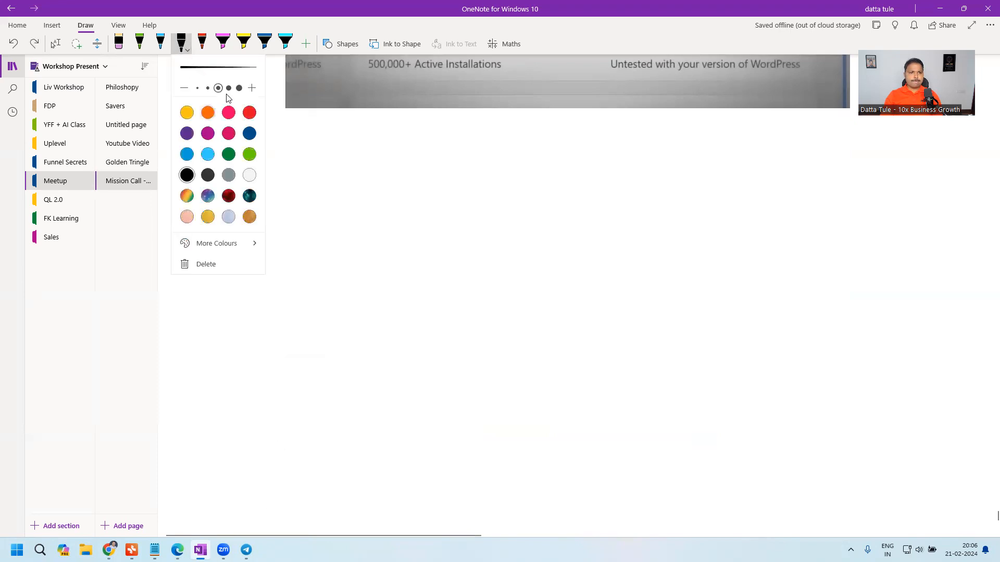
left_click(229, 88)
left_click(279, 212)
mouse_move(279, 198)
left_mouse_down()
mouse_move(272, 502)
mouse_move(515, 513)
mouse_move(538, 439)
mouse_move(540, 194)
mouse_move(273, 202)
left_mouse_up()
mouse_move(744, 177)
left_mouse_down()
mouse_move(753, 500)
mouse_move(960, 510)
mouse_move(964, 119)
mouse_move(769, 136)
mouse_move(726, 183)
left_mouse_up()
- Number the two rectangles 1 and 2 with the red pen
left_click(203, 44)
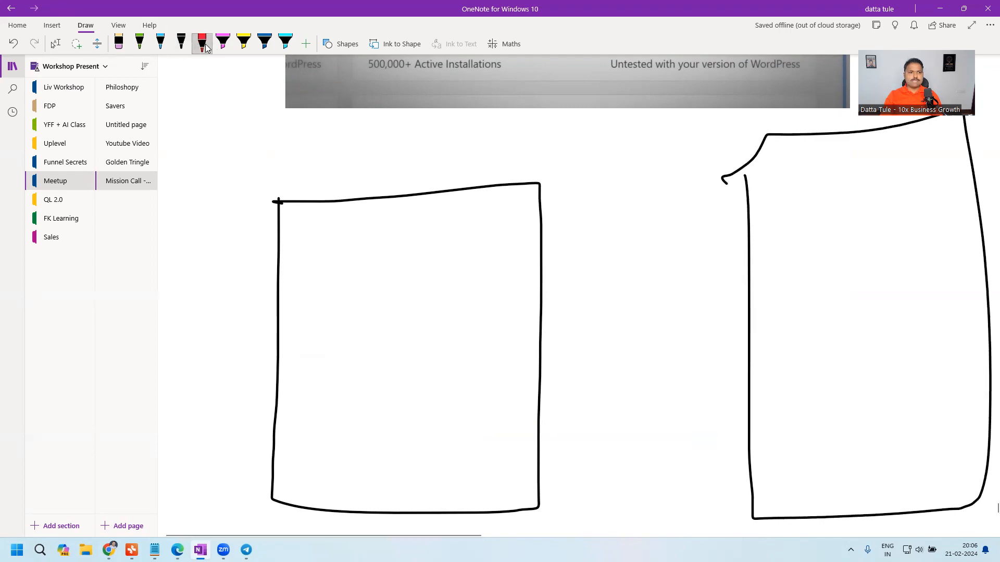
left_click_drag(344, 142, 347, 190)
mouse_move(815, 157)
left_mouse_down()
mouse_move(849, 183)
mouse_move(880, 173)
left_mouse_up()
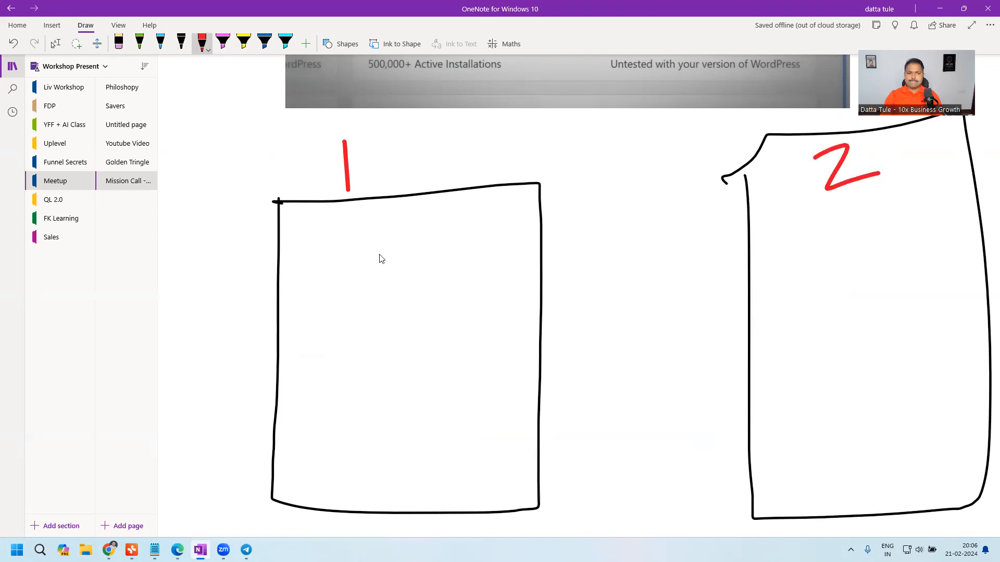
- Sketch page content inside rectangle 1 in red, using several horizontal lines and a box near the middle
left_click_drag(303, 245, 446, 246)
mouse_move(315, 286)
left_mouse_down()
mouse_move(317, 330)
mouse_move(230, 290)
left_mouse_up()
left_click_drag(316, 373, 511, 364)
left_click_drag(294, 442, 484, 427)
mouse_move(327, 453)
left_mouse_down()
mouse_move(414, 475)
mouse_move(445, 472)
left_mouse_up()
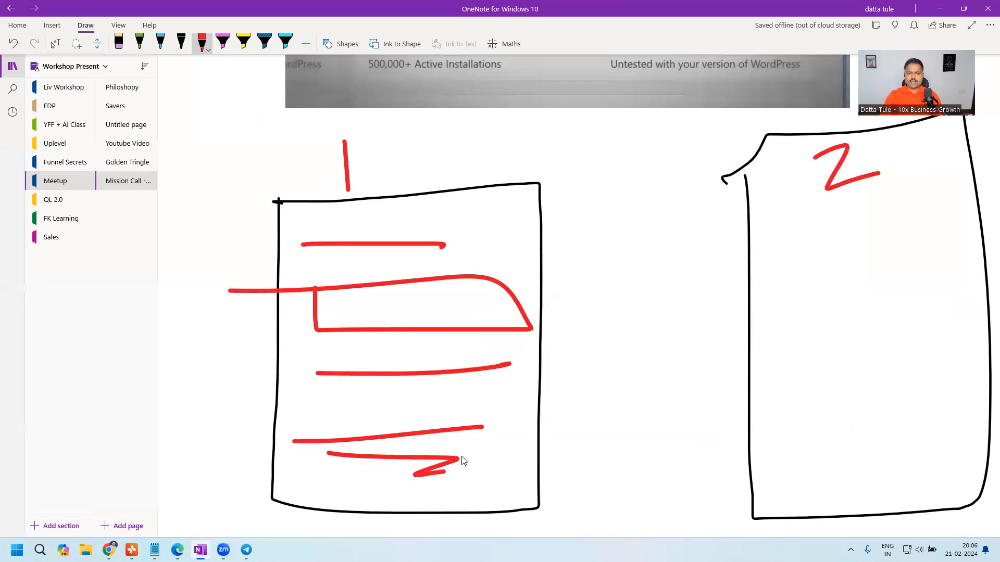
- Add a red check mark above rectangle 1 and draw a red arrow from it to rectangle 2
mouse_move(452, 146)
left_mouse_down()
mouse_move(469, 174)
mouse_move(532, 135)
left_mouse_up()
left_click_drag(545, 334, 750, 312)
mouse_move(733, 298)
left_mouse_down()
mouse_move(754, 305)
mouse_move(724, 339)
left_mouse_up()
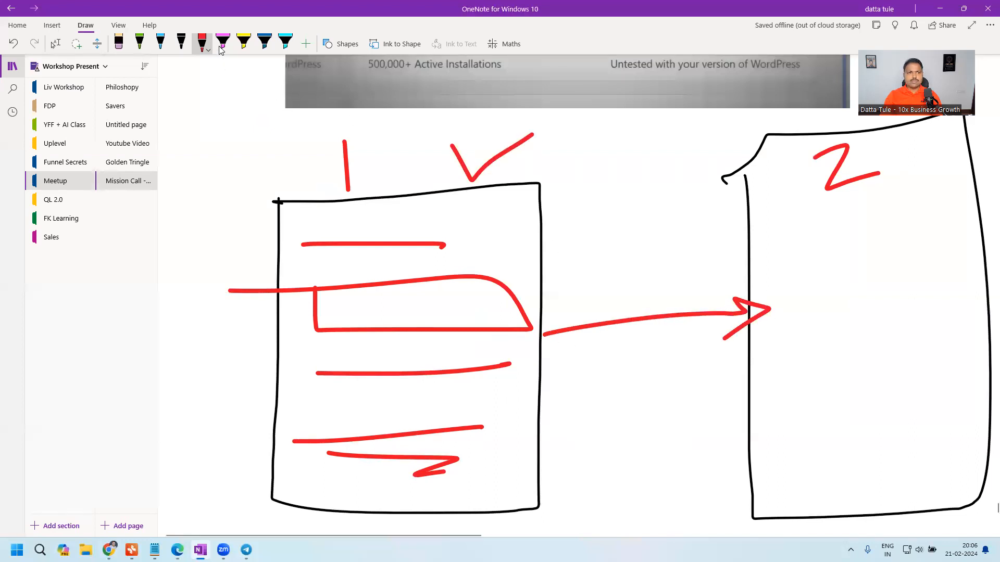
- Handwrite an underlined "Thank" and the letters "TP" below it inside rectangle 2 with the green pen
left_click(140, 43)
mouse_move(822, 252)
left_mouse_down()
mouse_move(829, 310)
mouse_move(840, 246)
mouse_move(859, 301)
left_mouse_up()
mouse_move(854, 284)
left_mouse_down()
mouse_move(878, 268)
mouse_move(886, 293)
mouse_move(909, 273)
left_mouse_up()
left_click_drag(912, 255, 945, 305)
left_click_drag(816, 334, 981, 306)
left_click_drag(982, 306, 808, 335)
left_click_drag(811, 400, 816, 461)
mouse_move(781, 408)
left_mouse_down()
mouse_move(835, 391)
mouse_move(868, 451)
left_mouse_up()
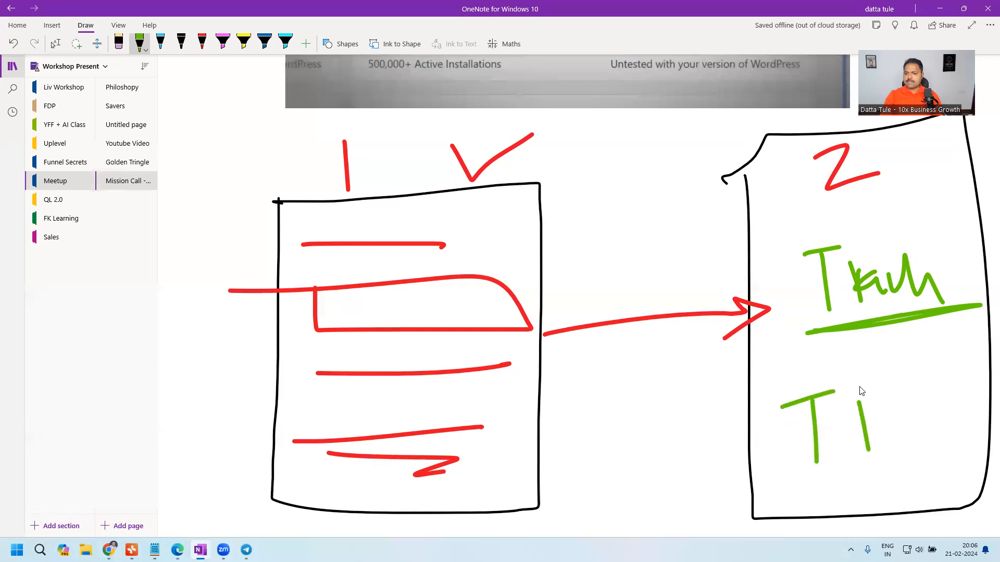
left_click_drag(857, 383, 847, 411)
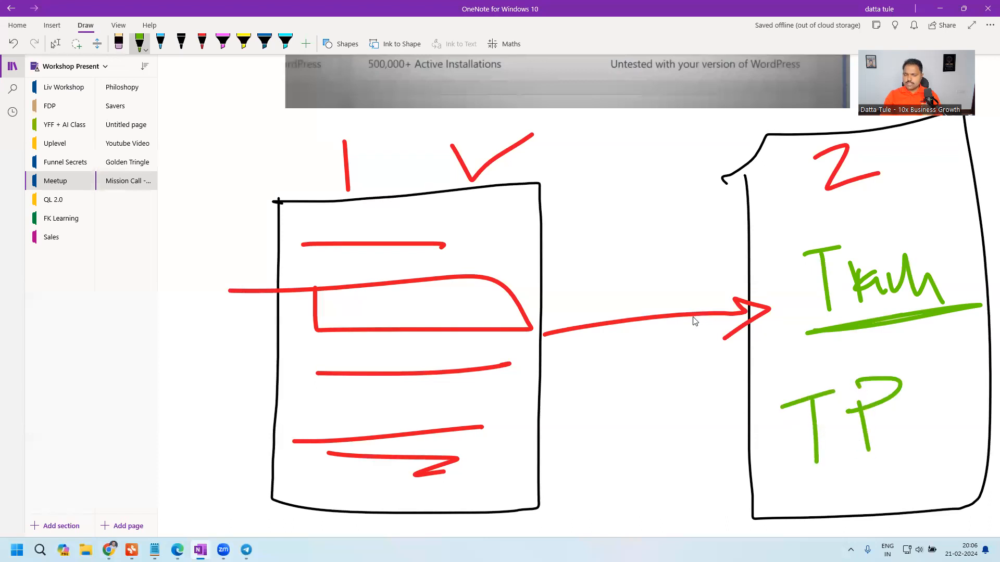
- Draw a green check mark above the arrow and circle the number 2 in green
mouse_move(622, 263)
left_mouse_down()
mouse_move(705, 243)
mouse_move(732, 209)
left_mouse_up()
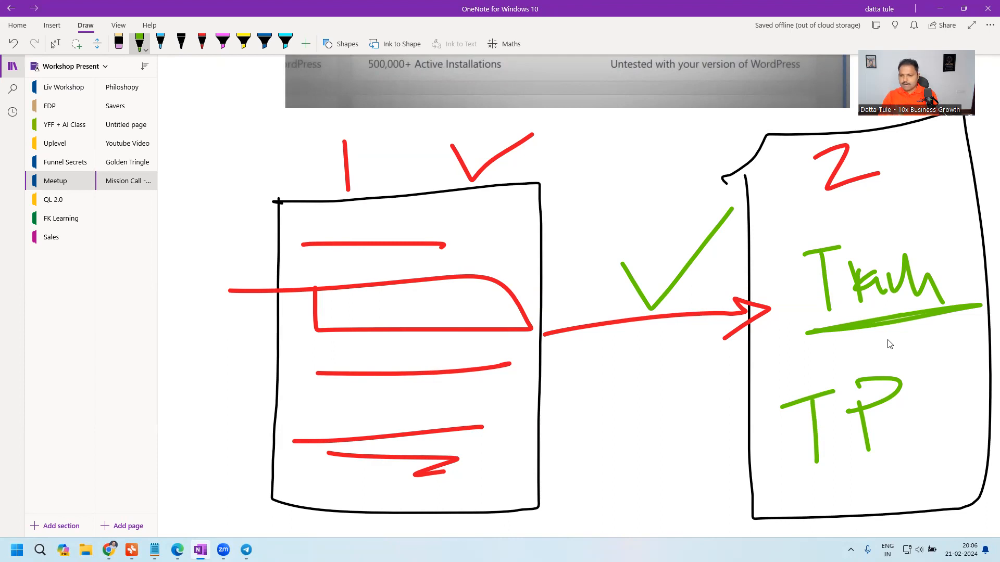
mouse_move(868, 157)
left_mouse_down()
mouse_move(830, 134)
mouse_move(841, 141)
left_mouse_up()
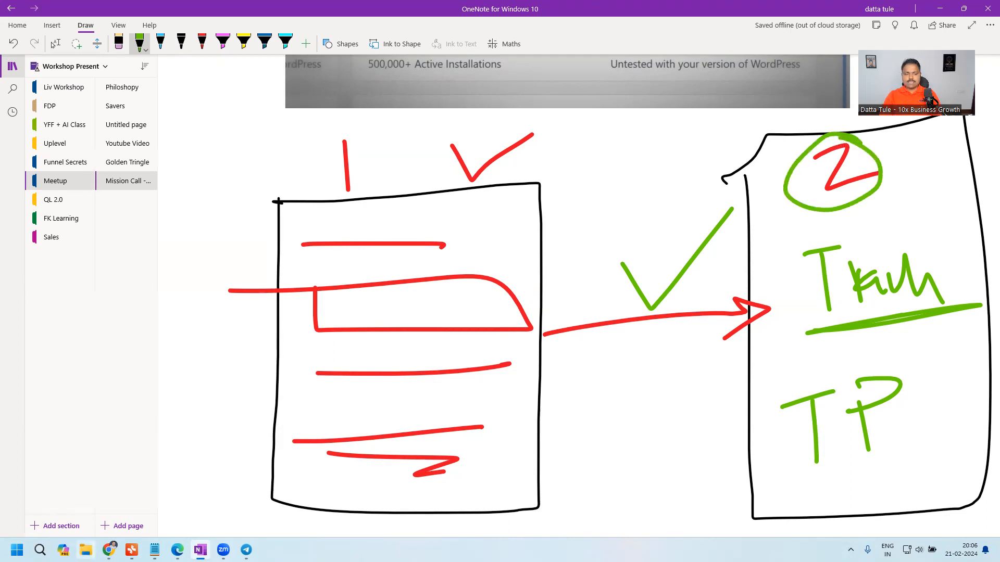
- Switch back to the browser and open the list of all pages in the WordPress admin
mouse_move(177, 550)
left_click(185, 490)
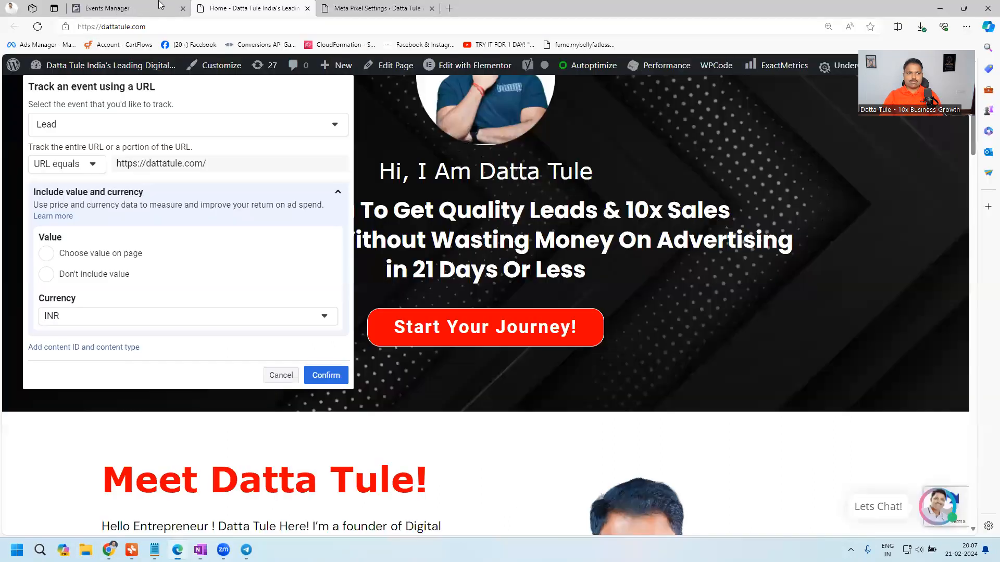
left_click(378, 8)
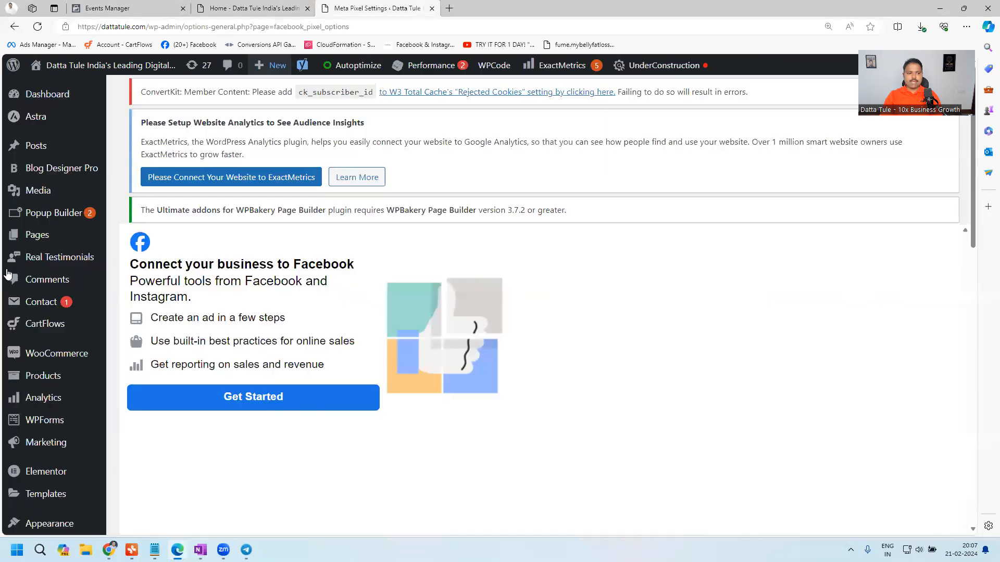
scroll(65, 167, "down", 3)
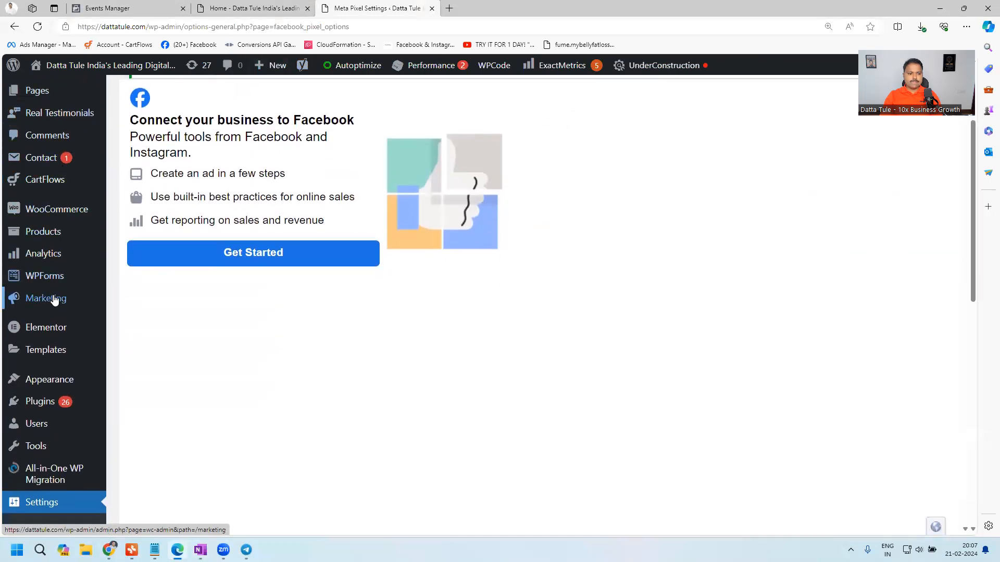
scroll(52, 286, "up", 3)
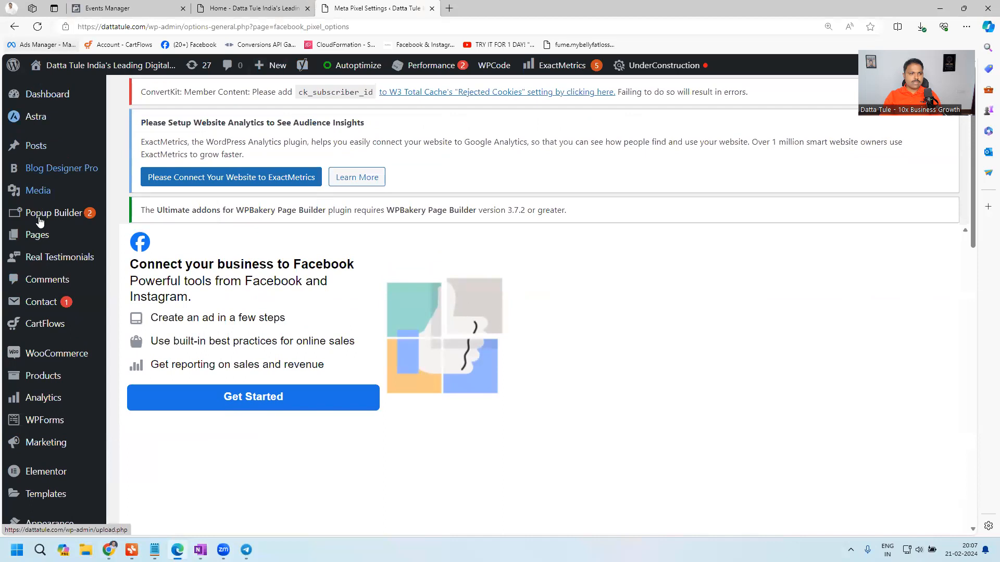
left_click(157, 243)
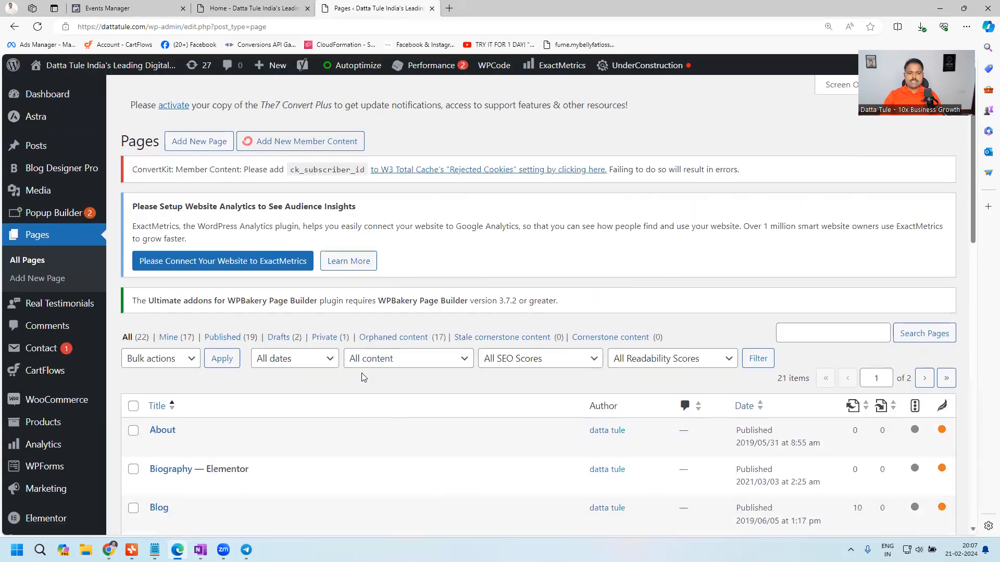
- Find the Contact page in the pages list, open it for editing and dismiss the block editor welcome guide
scroll(361, 373, "down", 3)
left_click_drag(972, 183, 966, 400)
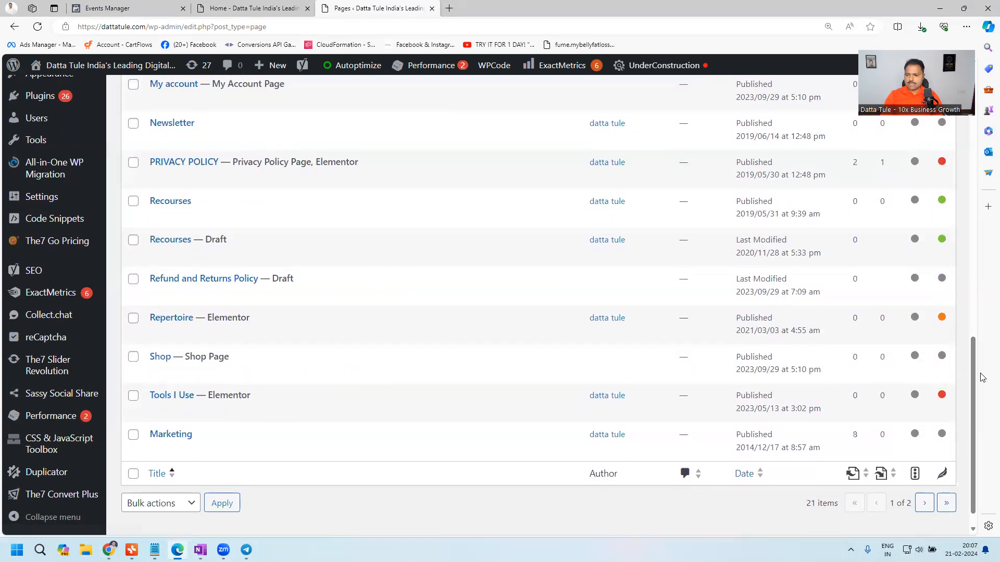
left_click_drag(975, 382, 945, 255)
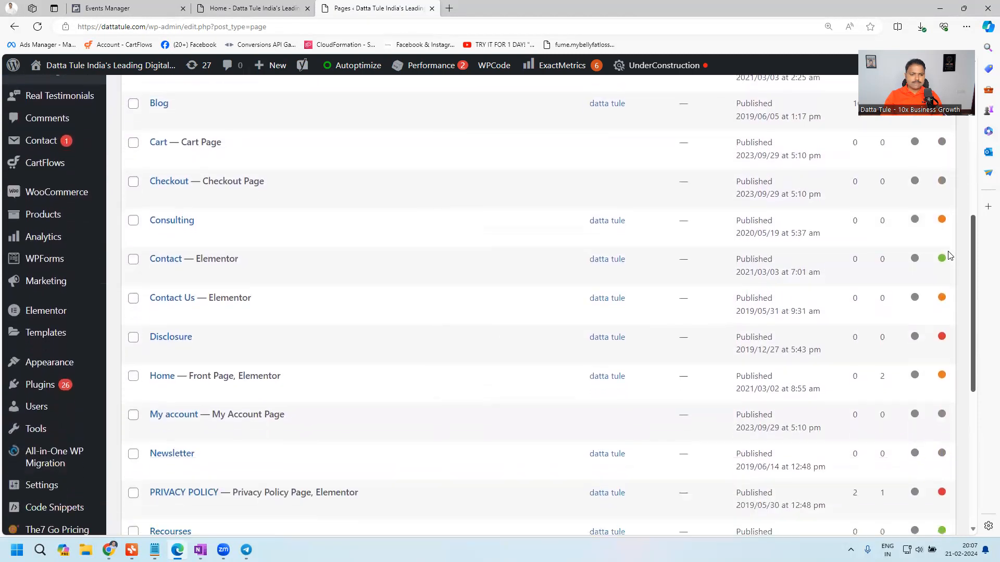
left_click(162, 263)
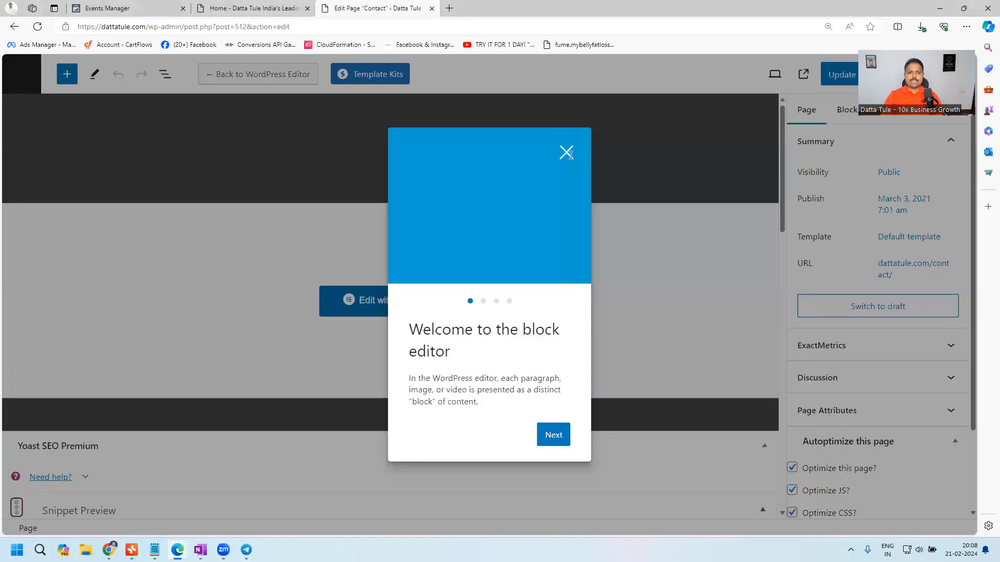
left_click(566, 154)
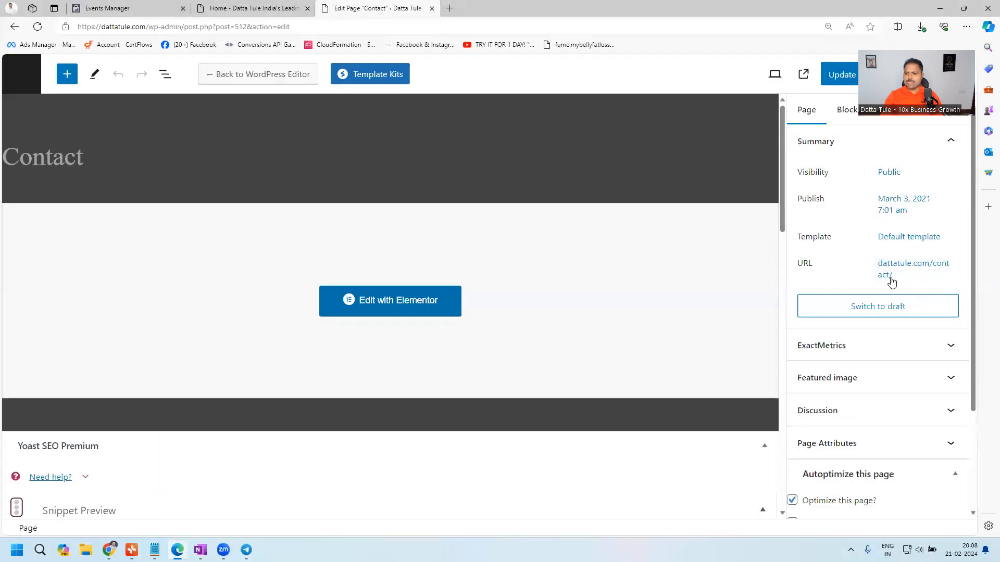
- Check the Contact page's permalink and select its URL text in the page summary
left_click(873, 265)
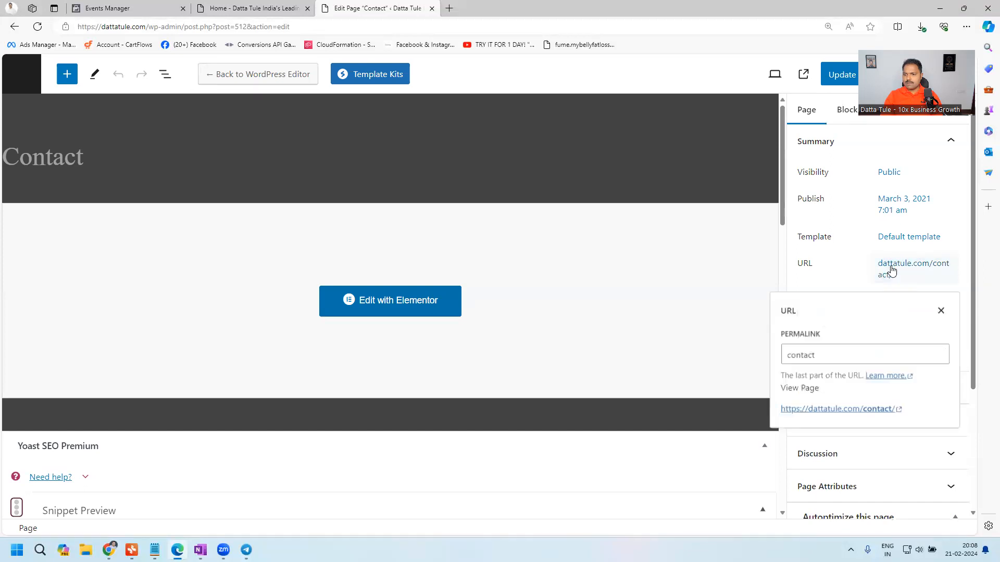
left_click(942, 313)
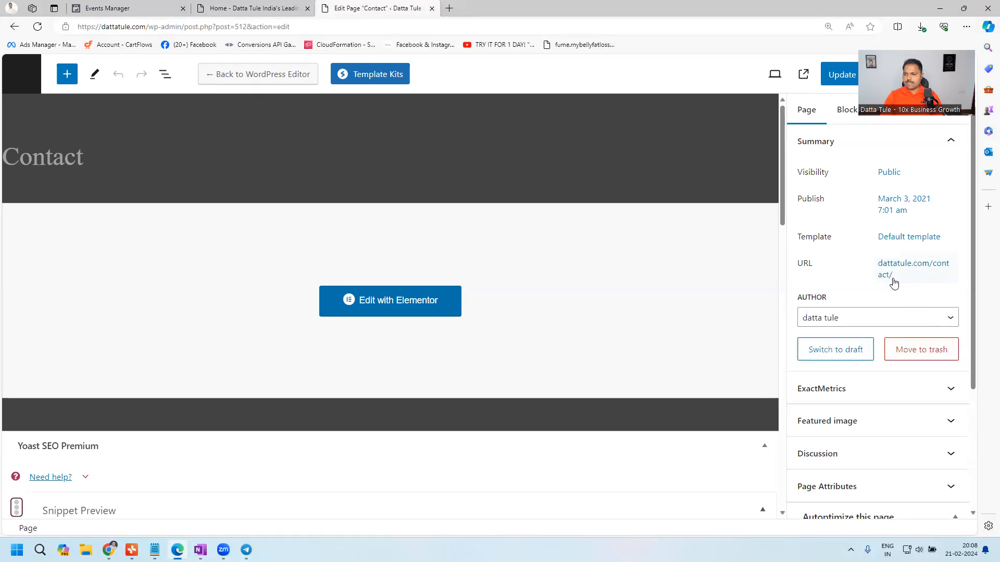
left_click_drag(871, 264, 906, 276)
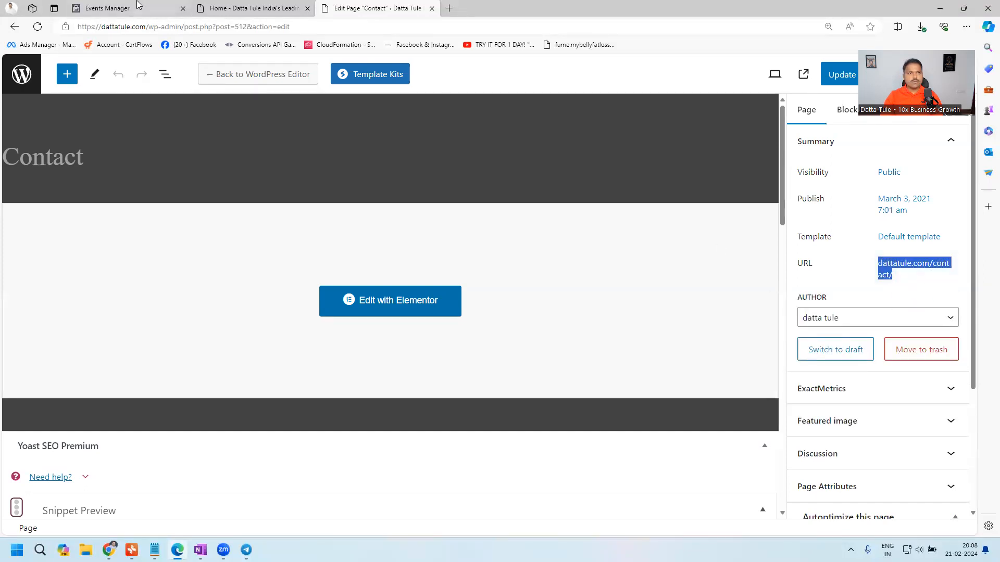
- Return to the home page's event setup tool and try to switch the Lead event's URL rule to URL contains
left_click(236, 7)
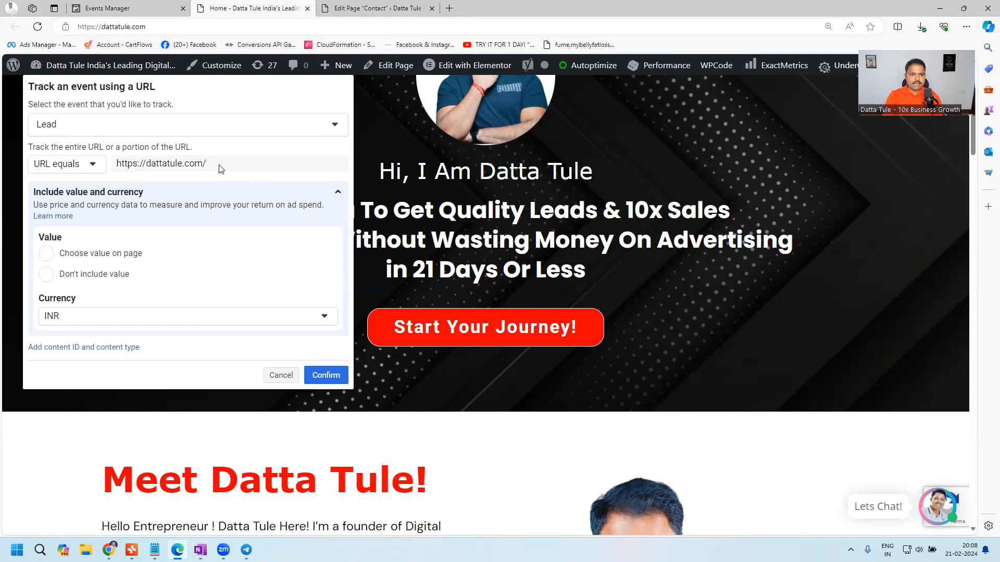
left_click_drag(224, 166, 146, 167)
left_click(128, 166)
left_click(66, 164)
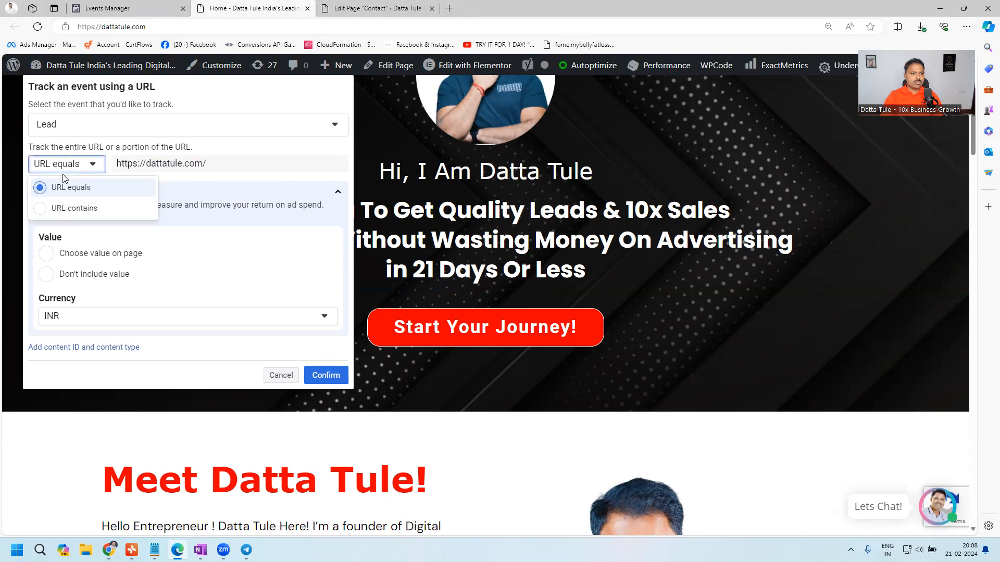
left_click(78, 207)
left_click(231, 168)
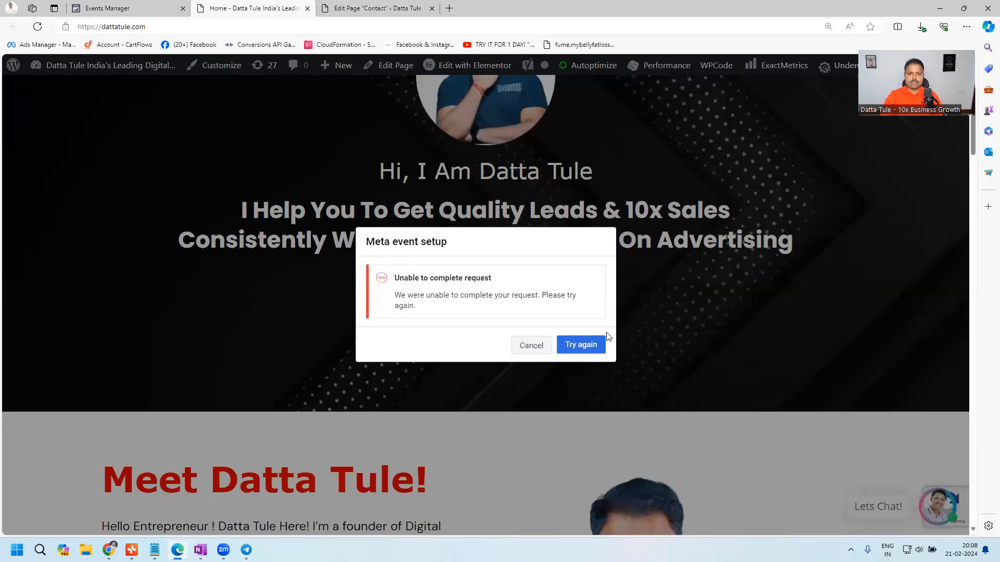
left_click(586, 343)
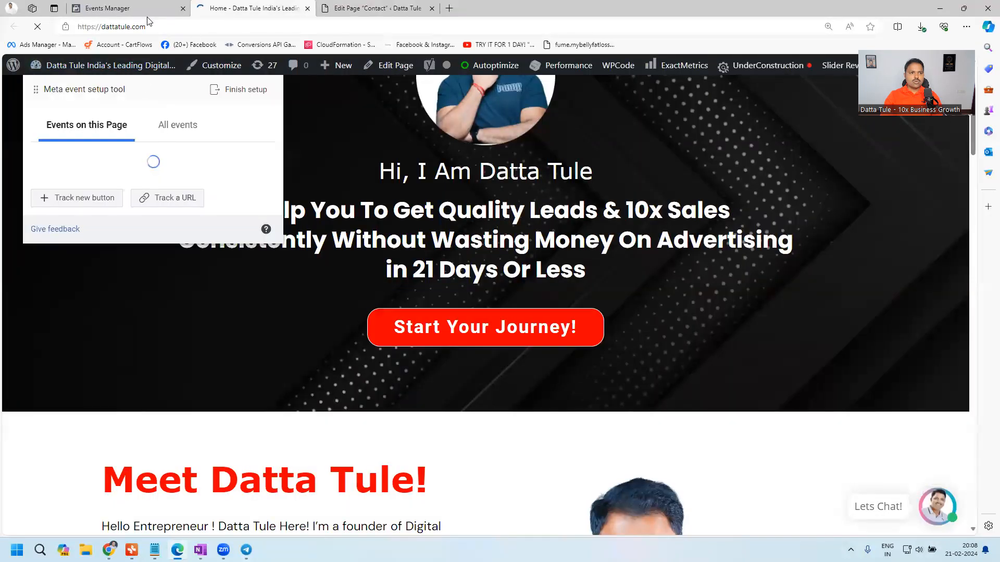
- Check the pixel's existing events, start tracking a URL on the home page and select Lead as its event
left_click(148, 9)
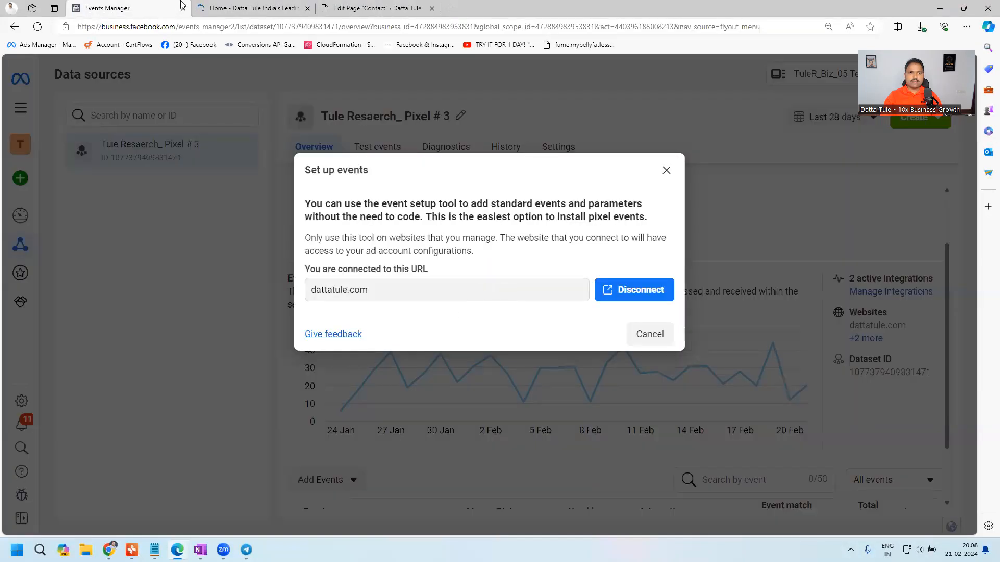
left_click(235, 8)
left_click(165, 127)
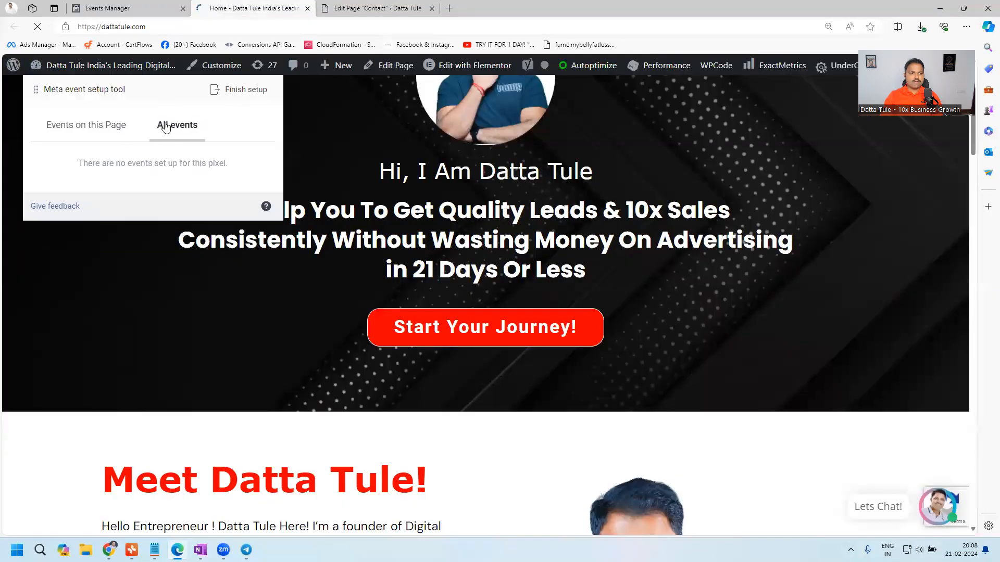
left_click(95, 130)
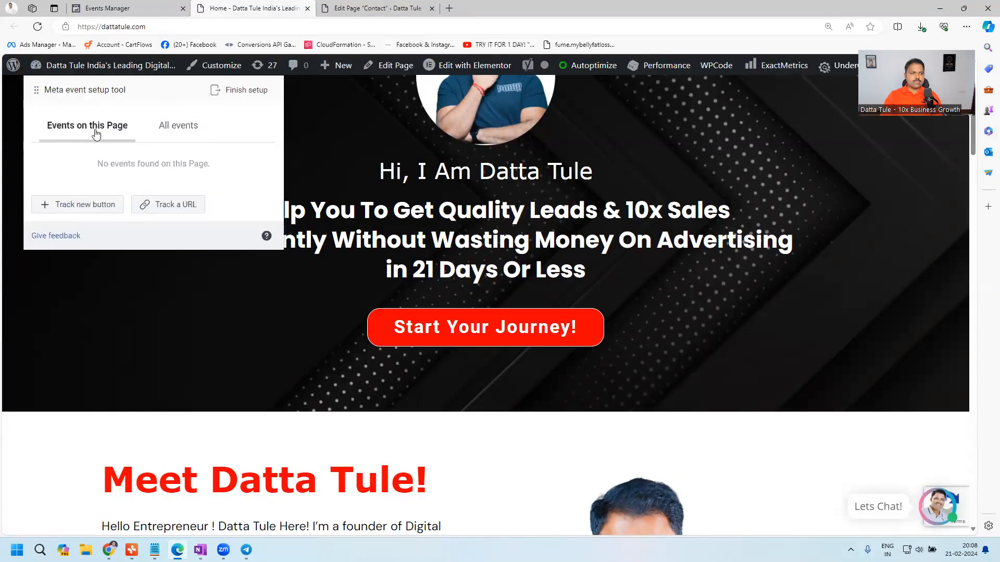
left_click(174, 205)
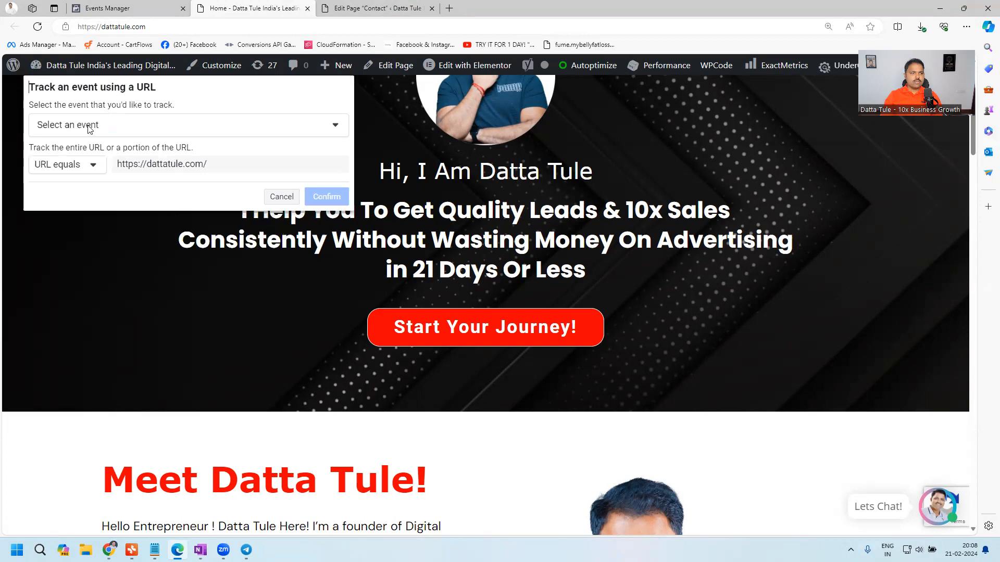
left_click(89, 129)
left_click(101, 211)
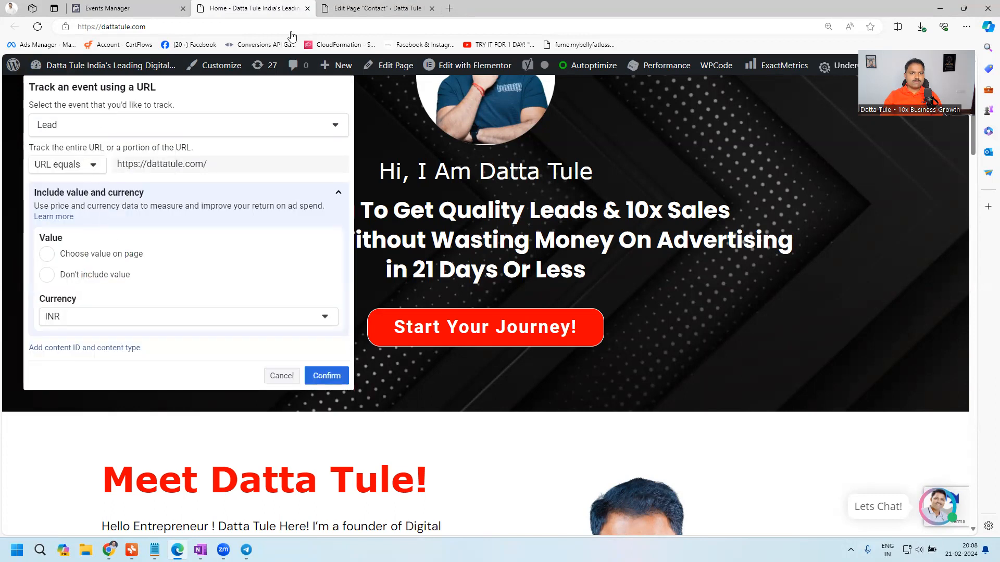
- Open the Contact page's URL details from the page summary in the WordPress editor
left_click(378, 8)
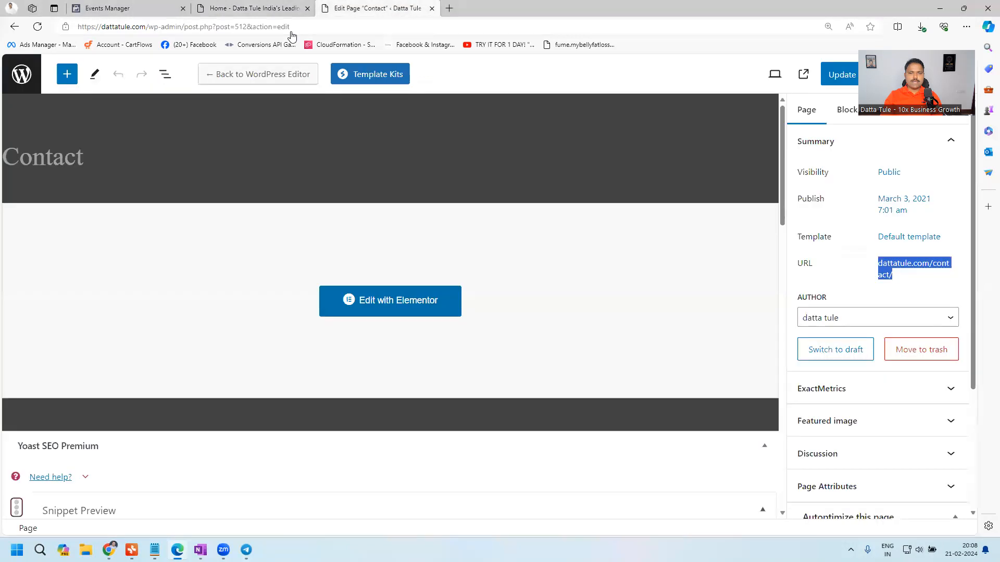
left_click(909, 280)
left_click(941, 311)
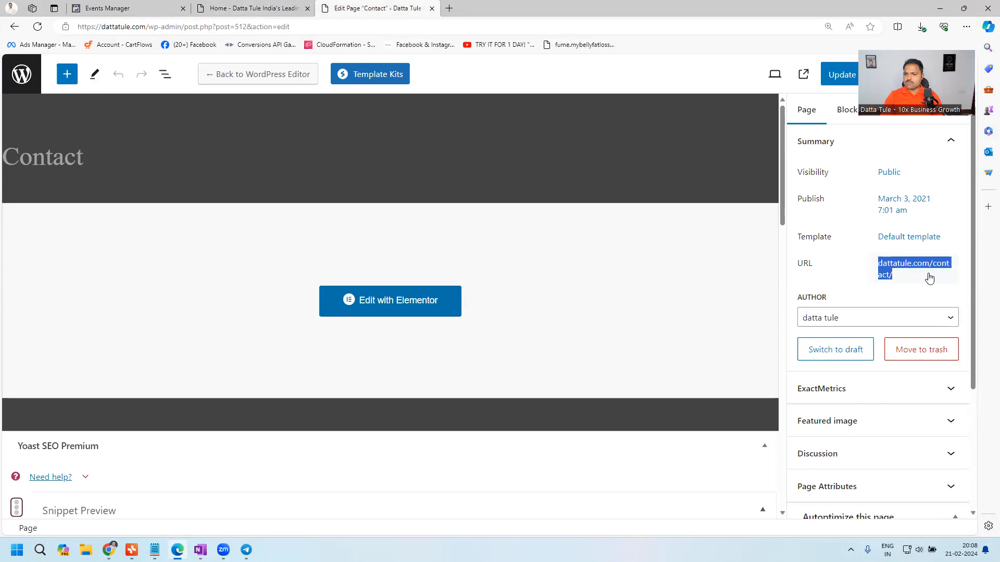
- Return to the event setup tool and set the Lead event's URL rule to URL contains
left_click(245, 9)
left_click(222, 165)
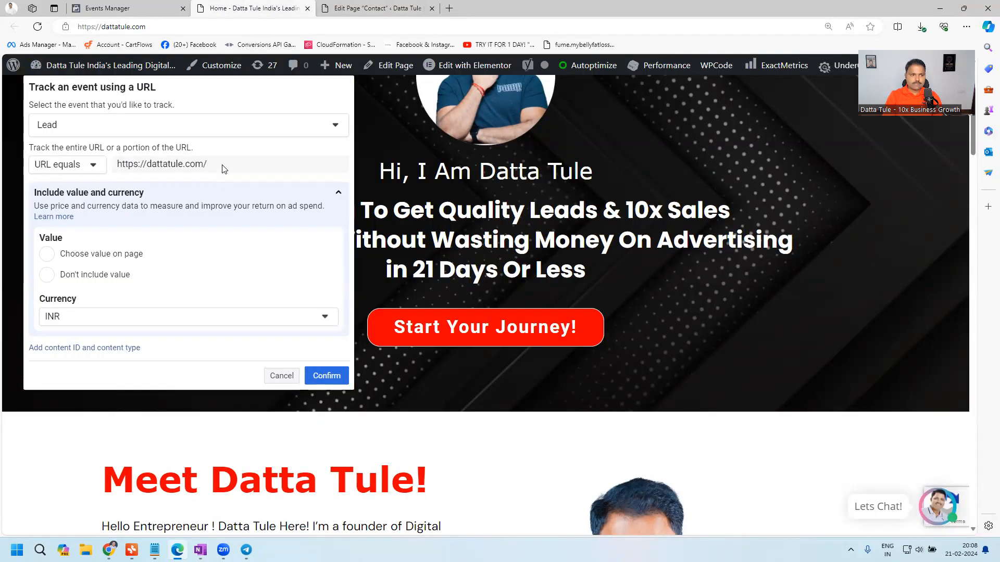
left_click(88, 171)
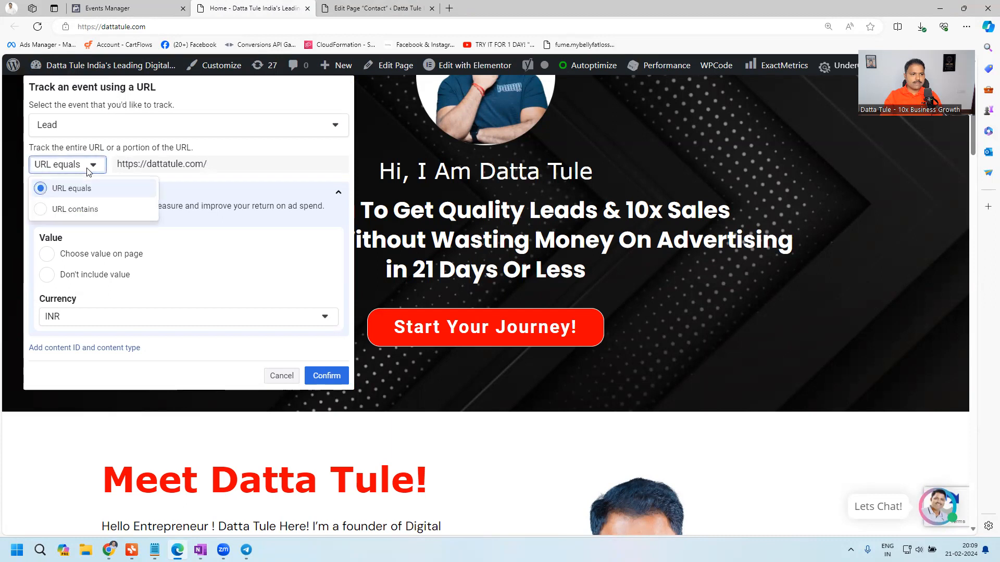
left_click(82, 209)
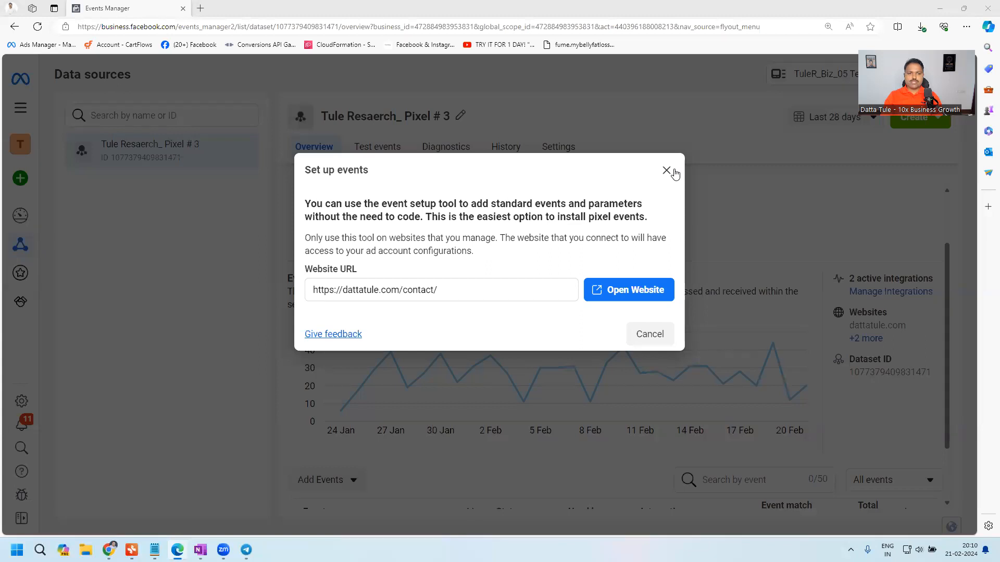
- Close the Set up events dialog and review the Meta pixel for WordPress screenshot in the OneNote notes
left_click(666, 171)
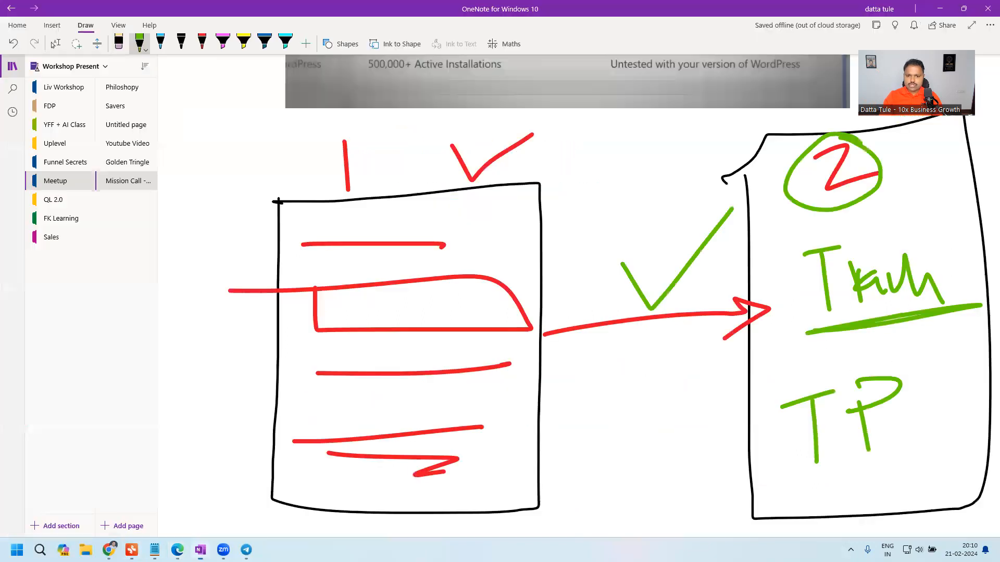
left_click(200, 550)
scroll(574, 214, "up", 5)
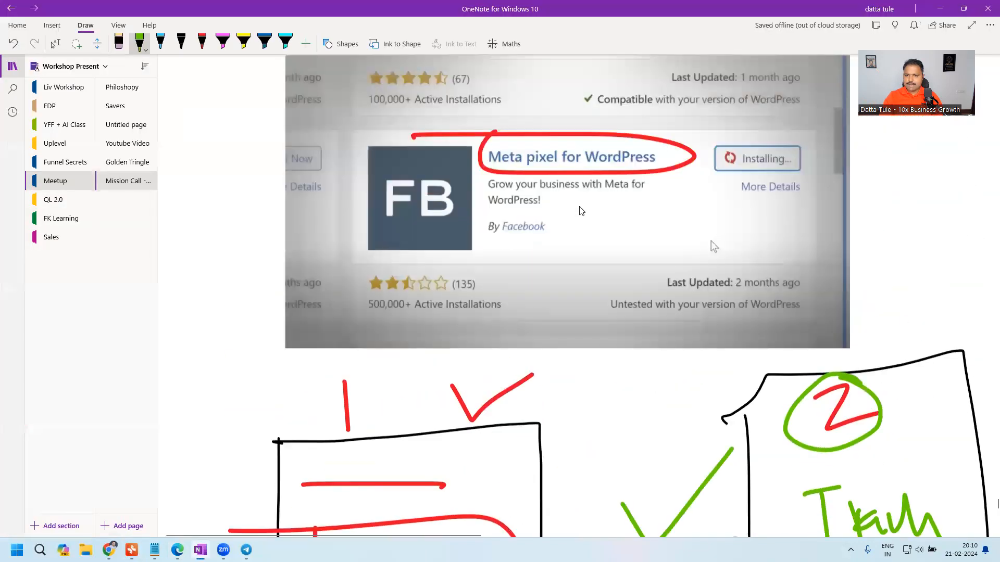
scroll(580, 210, "up", 2)
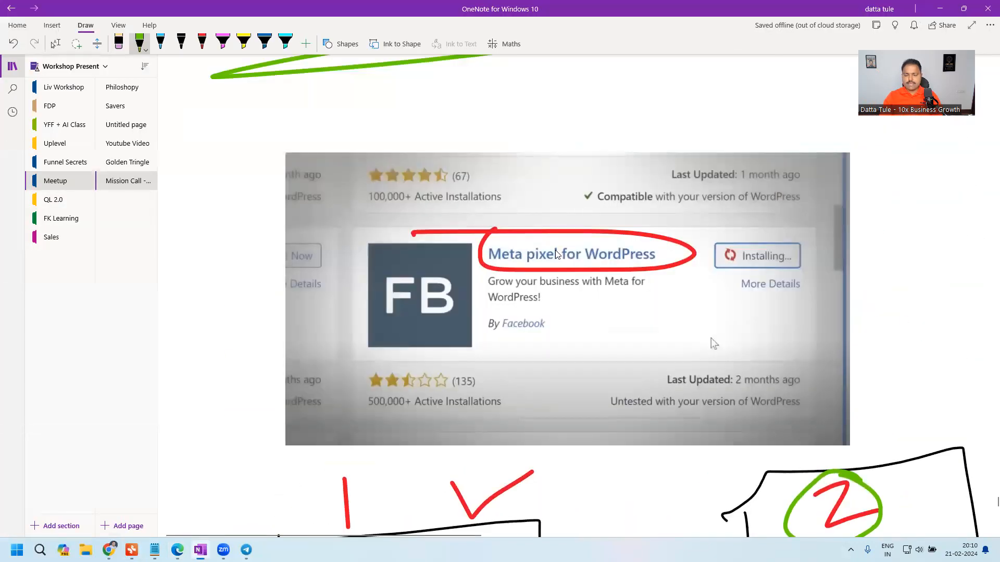
- Switch back to the browser and open the Pixel # 3 dataset from the Events Manager overview
left_click(177, 550)
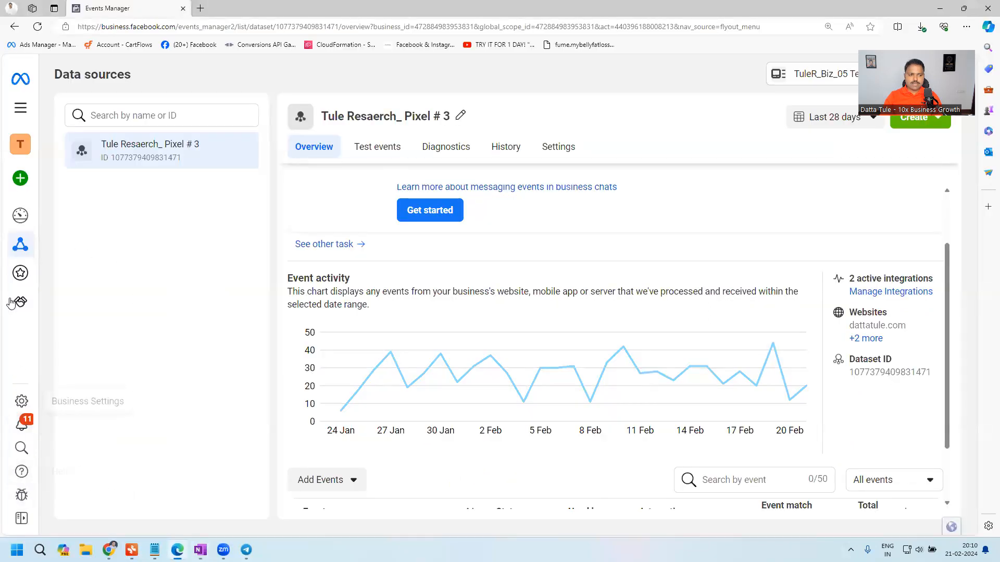
mouse_move(16, 299)
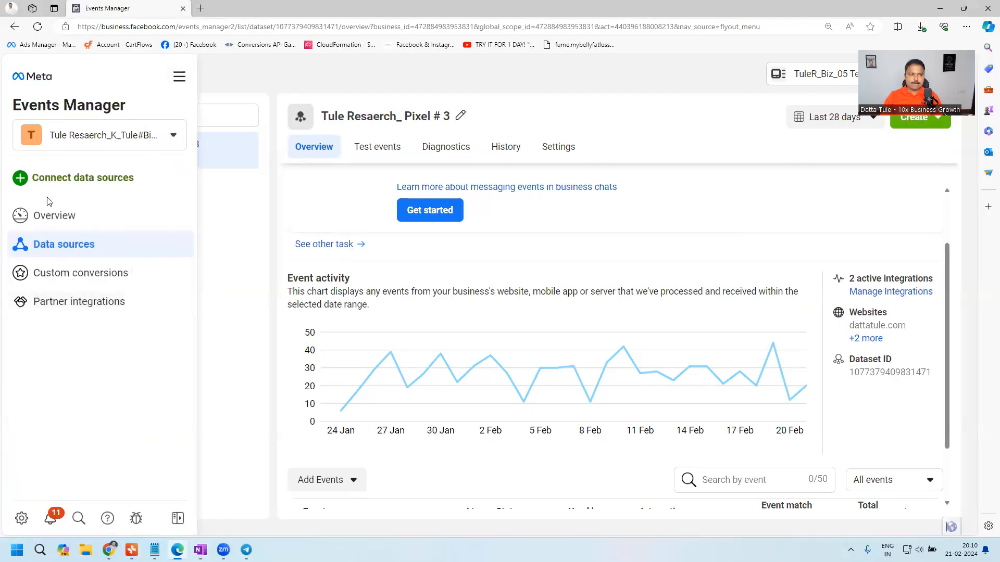
left_click(183, 78)
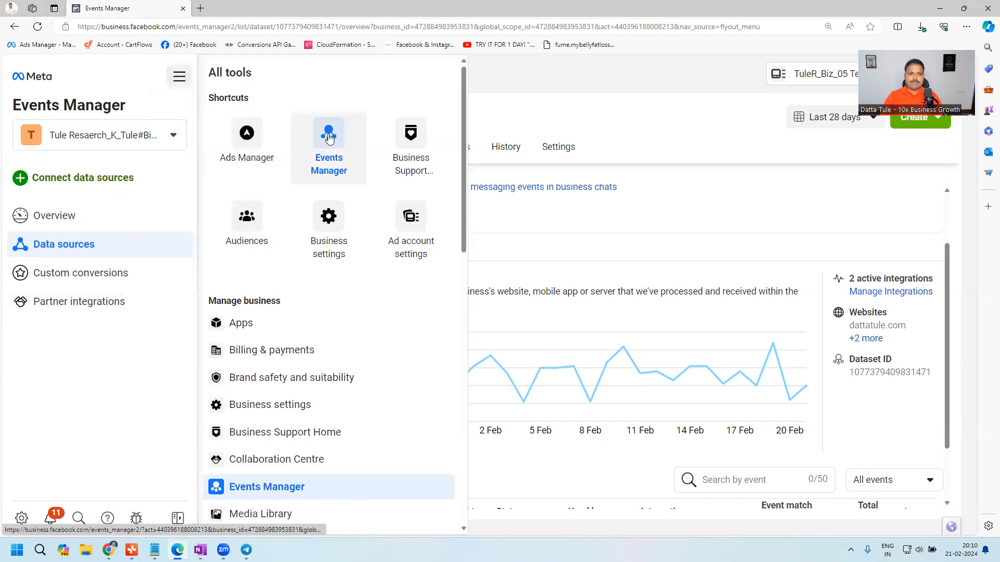
left_click(328, 137)
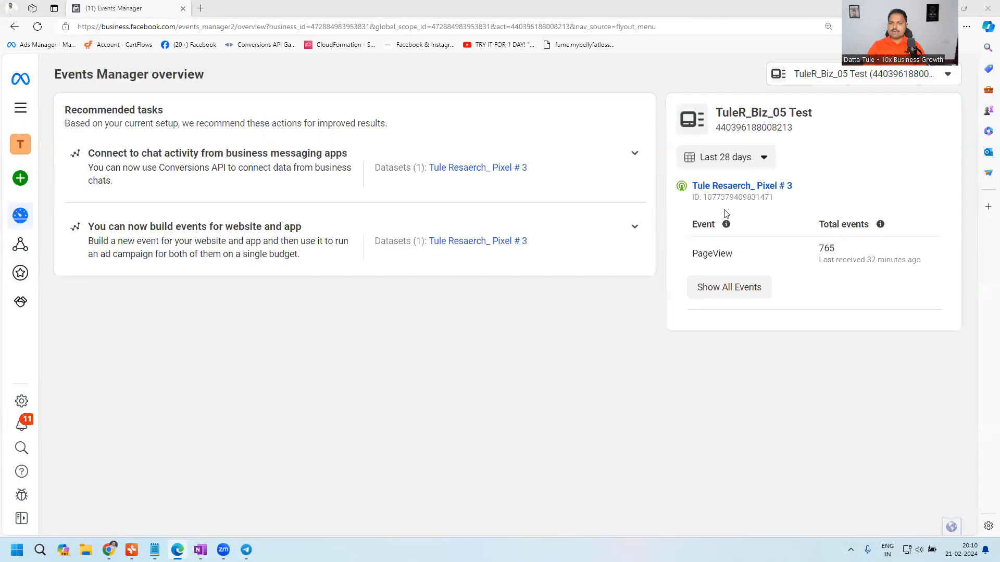
left_click(727, 189)
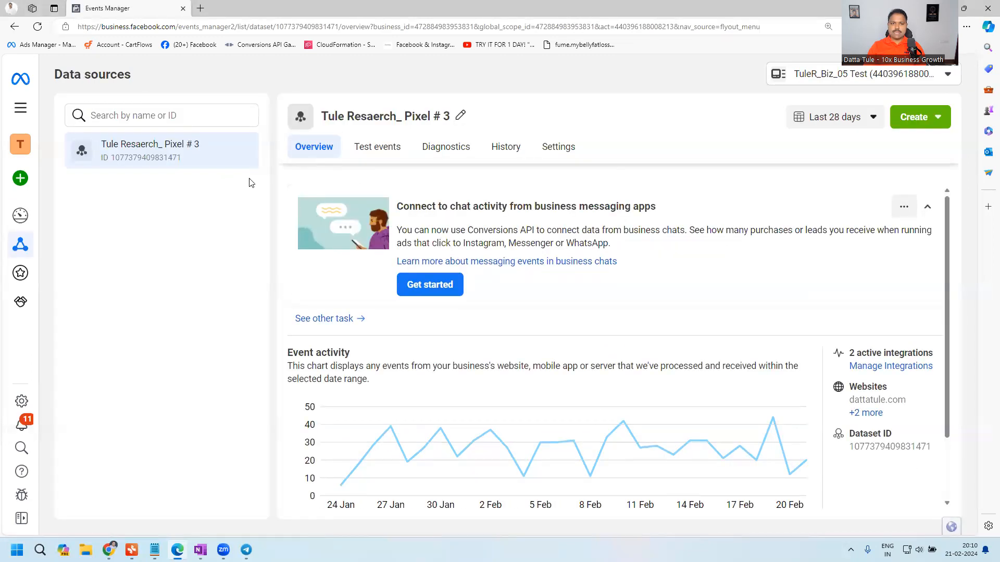
- Review the dataset's event activity and start adding a new integration of the Meta Pixel type
scroll(333, 234, "down", 3)
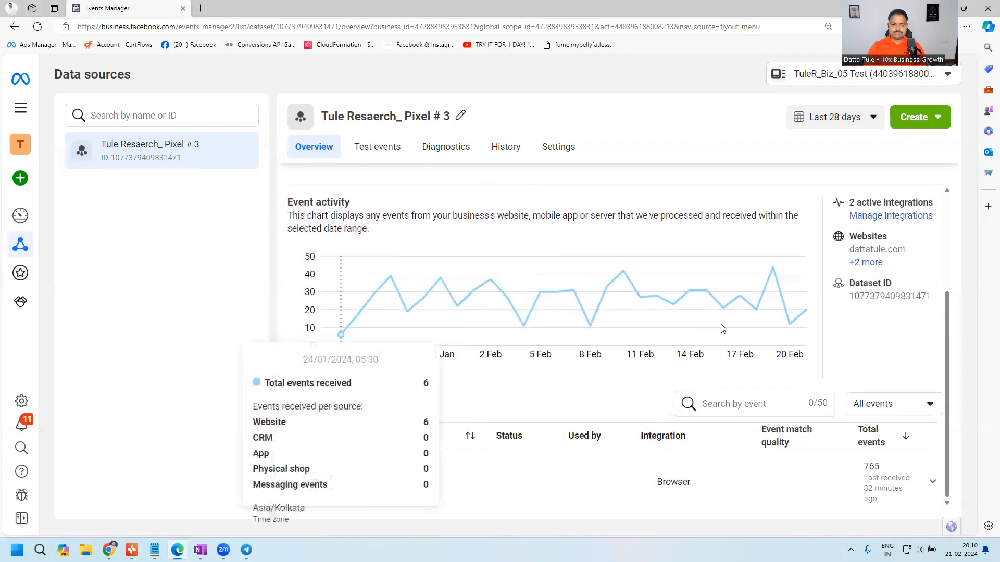
scroll(672, 369, "up", 1)
scroll(779, 396, "down", 1)
scroll(781, 429, "up", 1)
scroll(807, 469, "down", 1)
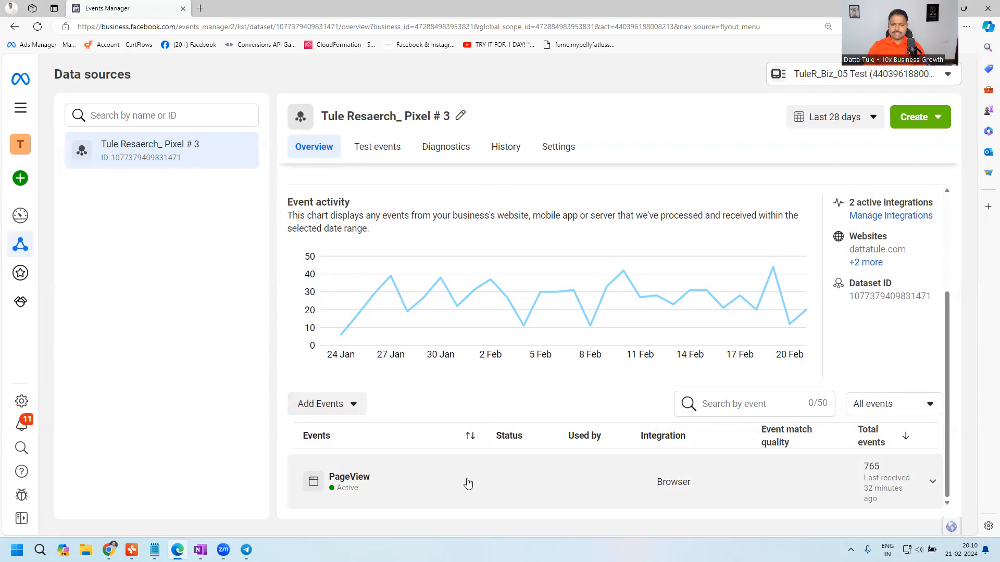
left_click(343, 412)
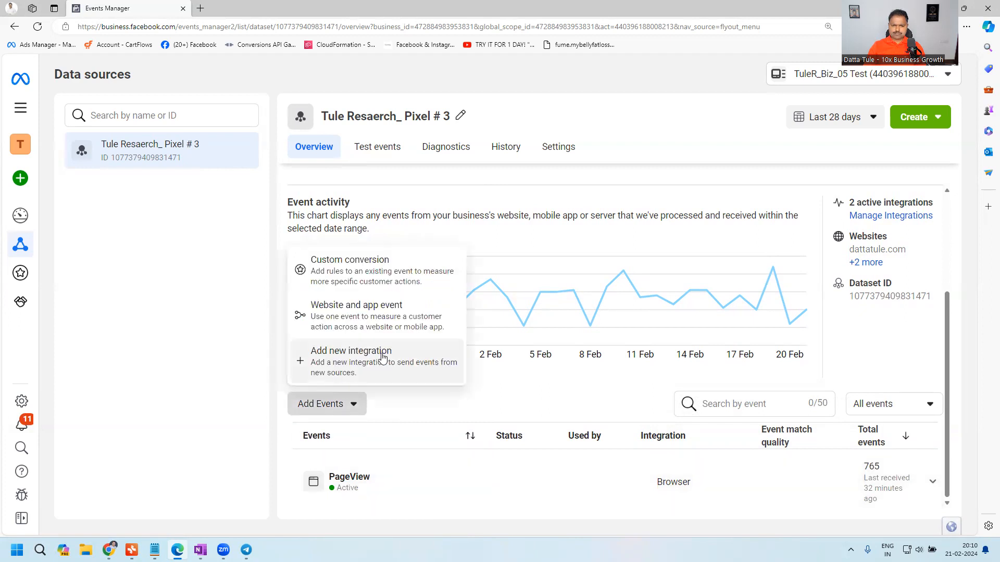
left_click(348, 359)
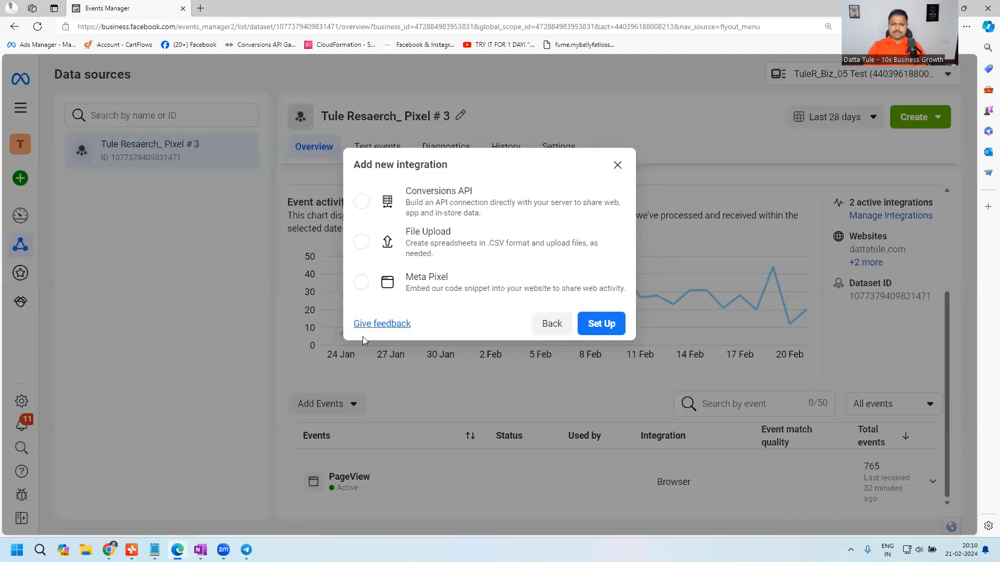
left_click(434, 281)
left_click(601, 323)
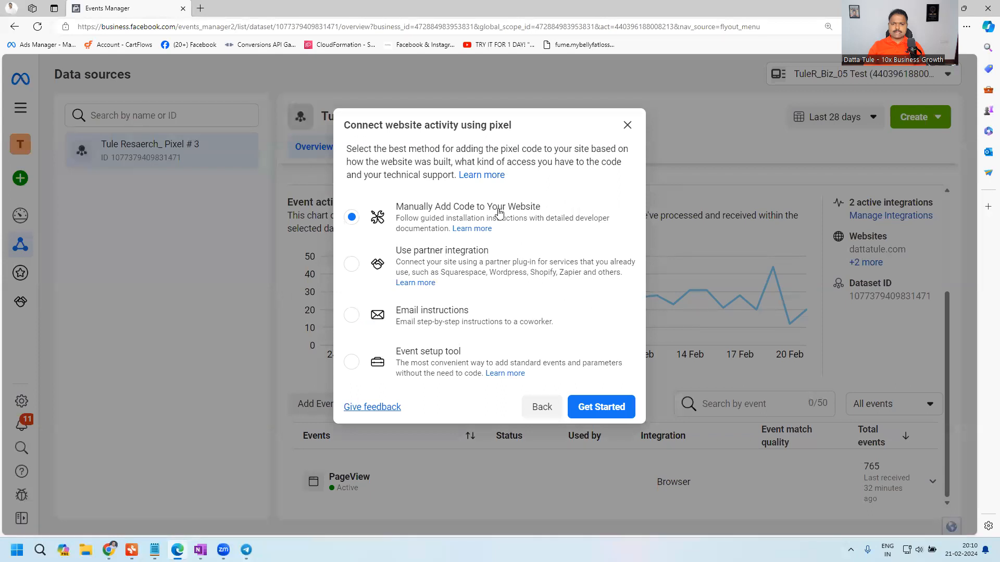
- Choose the event setup tool as the pixel connection method and open it
left_click(424, 355)
left_click(620, 405)
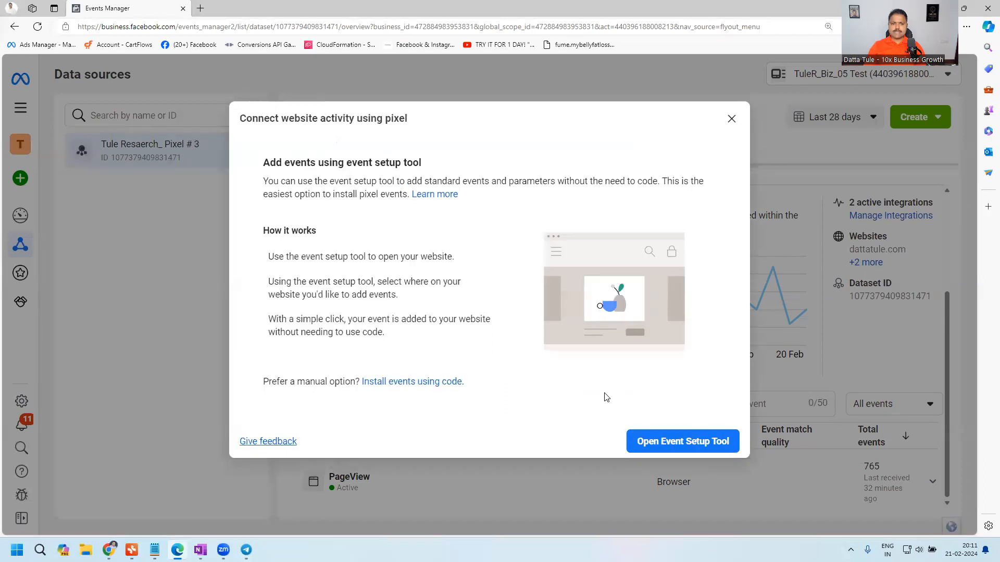
left_click(668, 443)
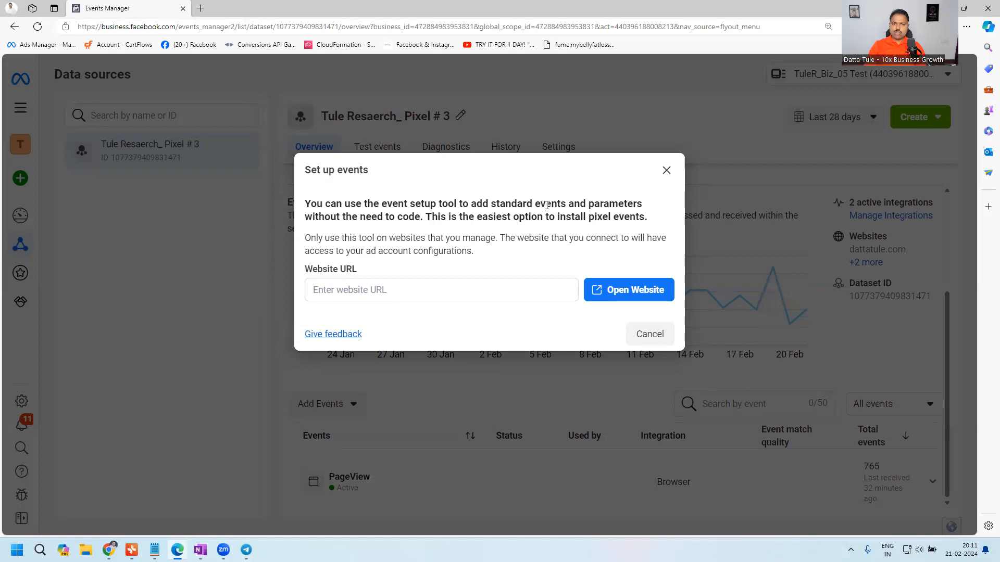
- Switch to the OneNote sketch, add a green check mark inside the first page box and write an underlined "Lead" below the second
key("alt+Tab")
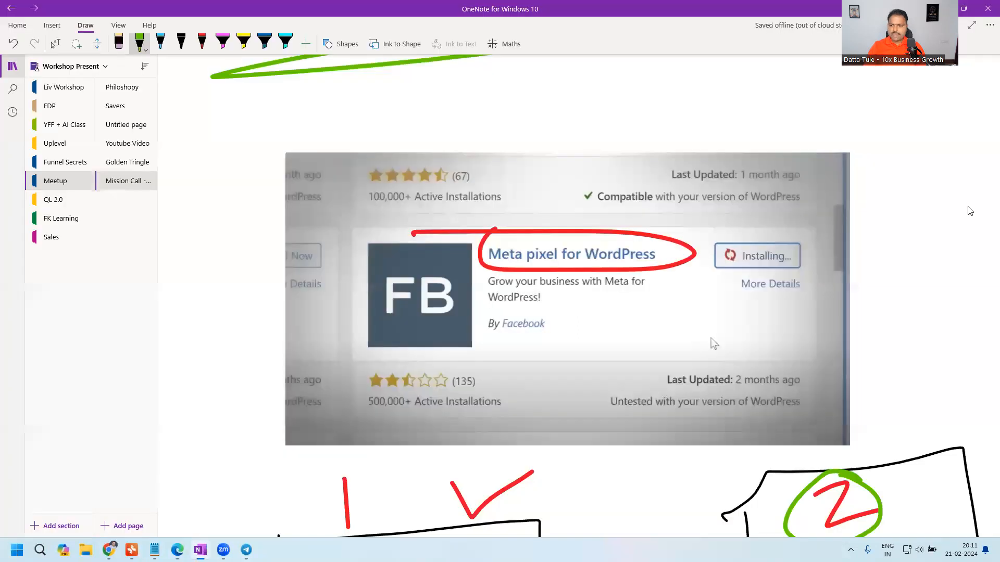
scroll(889, 346, "down", 5)
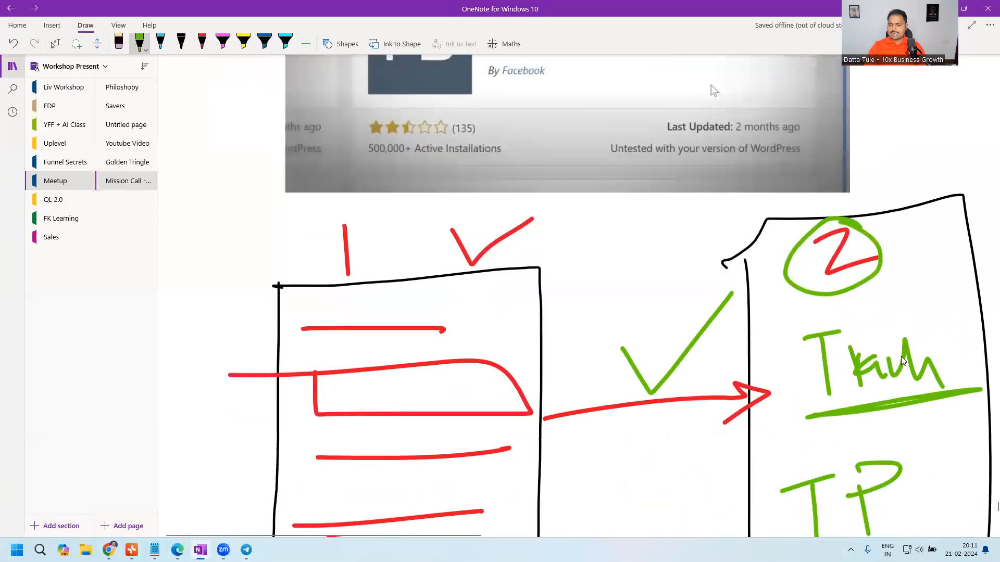
scroll(903, 360, "down", 5)
left_click(139, 44)
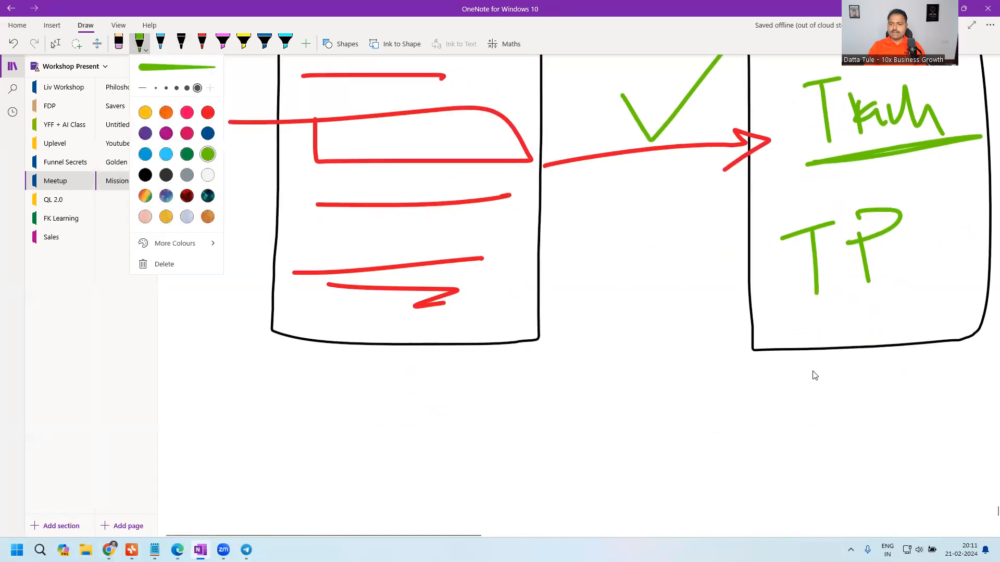
left_click(354, 331)
mouse_move(349, 320)
left_mouse_down()
mouse_move(371, 330)
mouse_move(405, 299)
left_mouse_up()
mouse_move(825, 368)
left_mouse_down()
mouse_move(860, 399)
mouse_move(902, 404)
mouse_move(920, 391)
mouse_move(744, 433)
mouse_move(927, 420)
left_mouse_up()
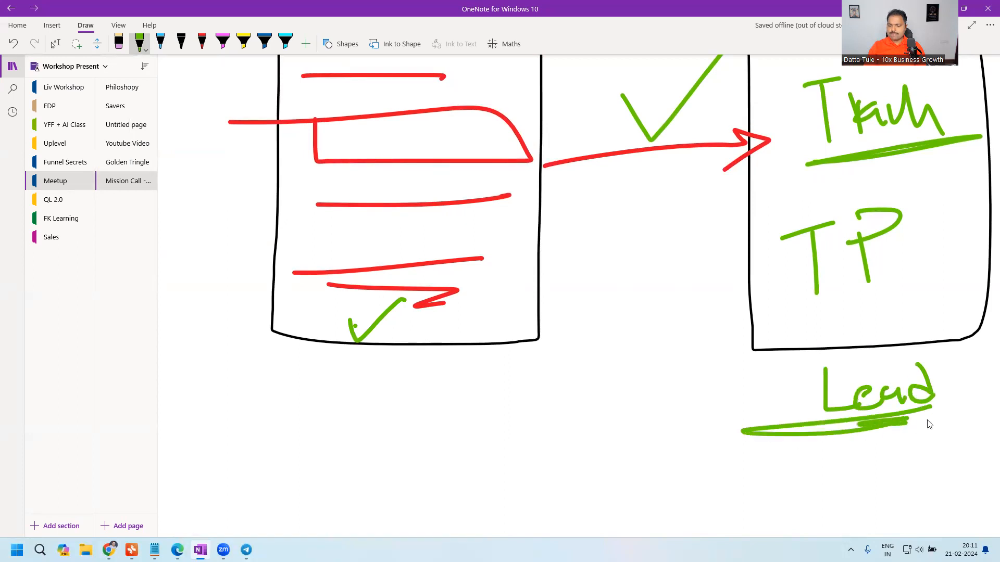
key("alt+Tab")
left_click(385, 290)
type("https://dattatule.com/contact/")
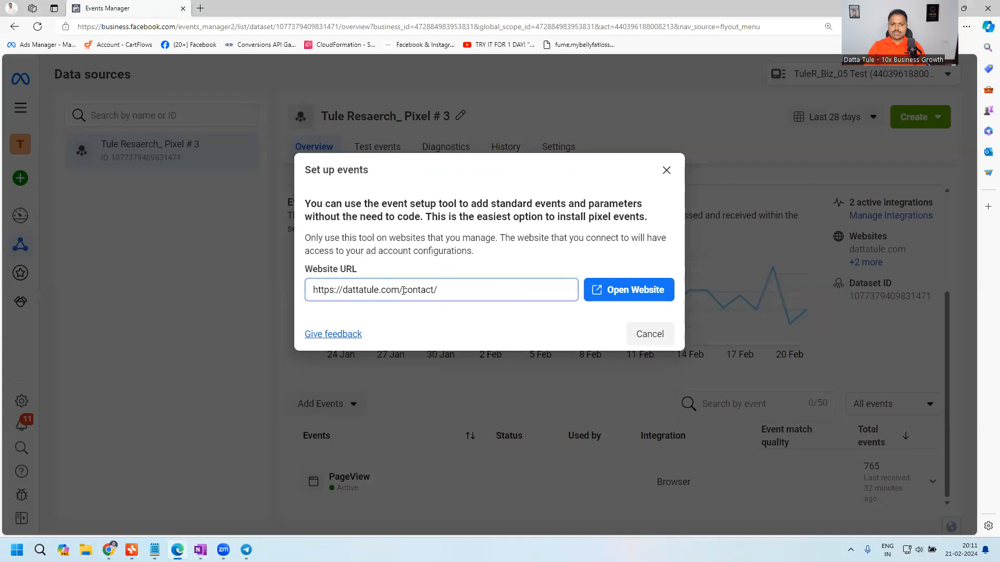
left_click_drag(398, 290, 289, 294)
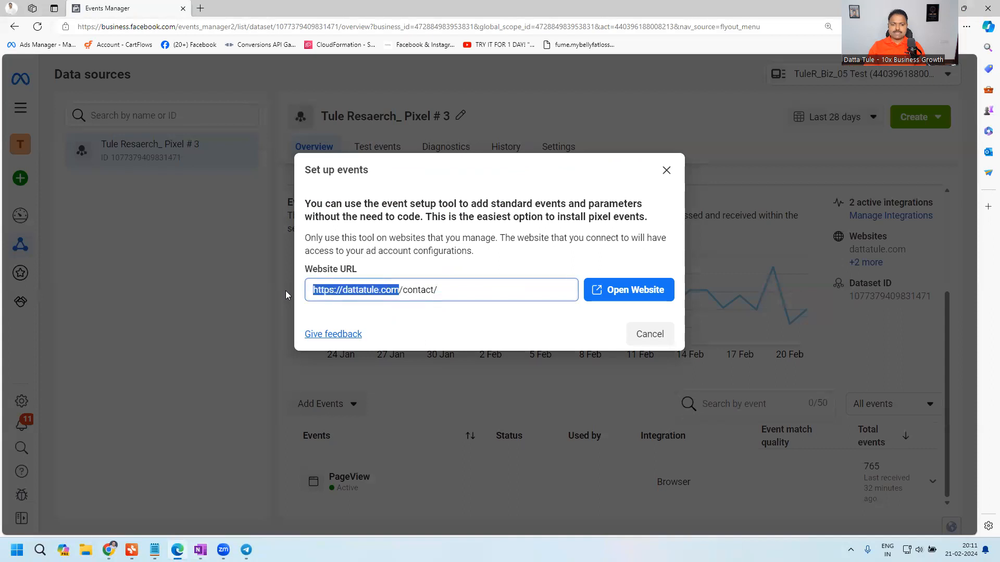
left_click_drag(402, 290, 454, 286)
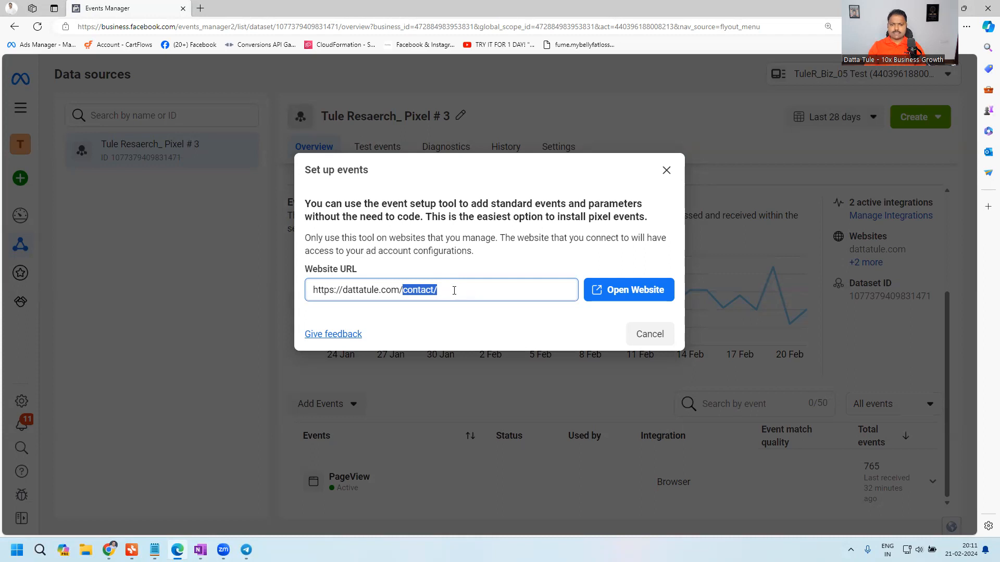
- Open the entered contact page with the event setup tool and check it for existing events
left_click(455, 289)
left_click_drag(402, 290, 445, 289)
left_click(613, 292)
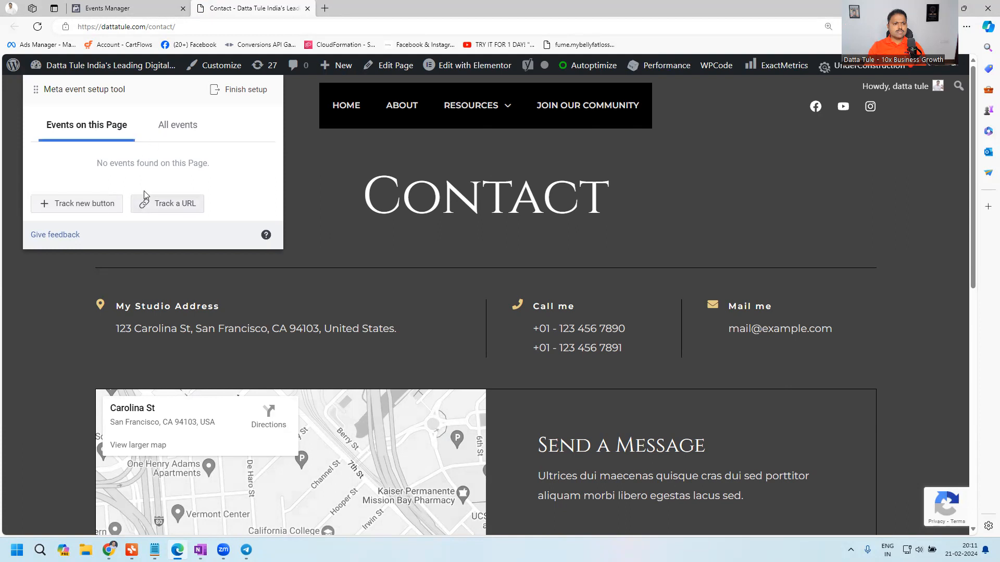
left_click_drag(94, 165, 228, 165)
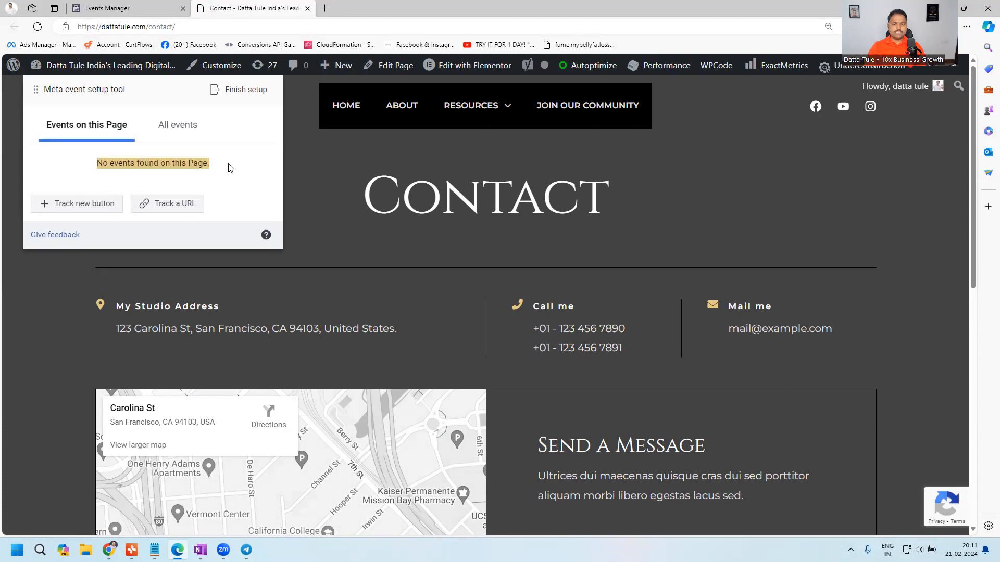
left_click(177, 204)
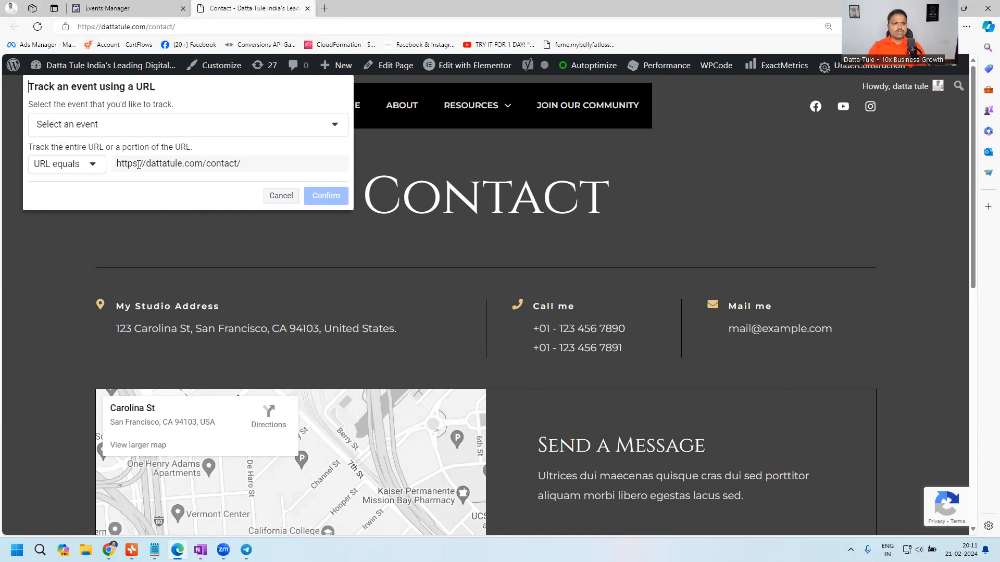
left_click_drag(117, 164, 264, 166)
key("ctrl+c")
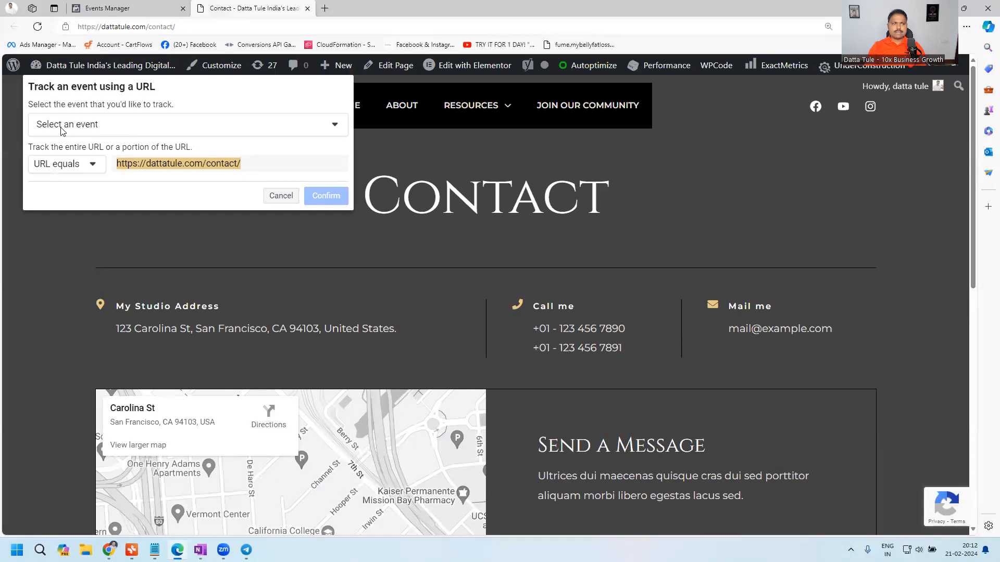
left_click(89, 128)
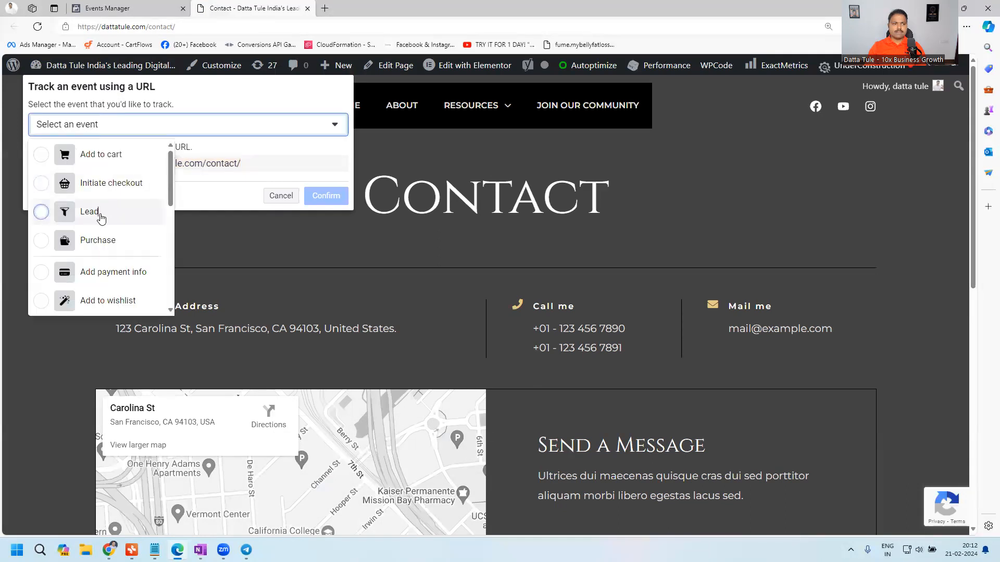
left_click(100, 217)
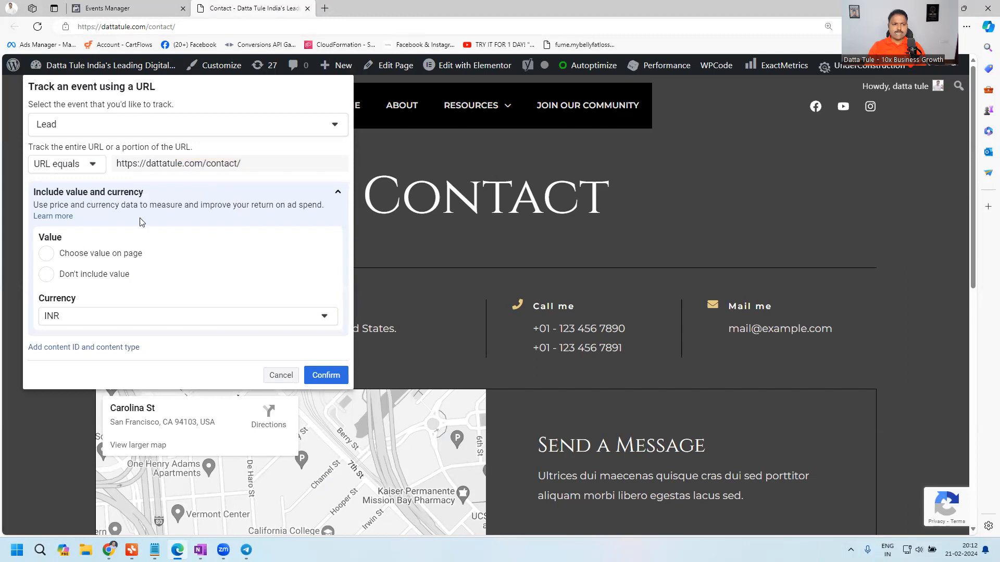
left_click(324, 374)
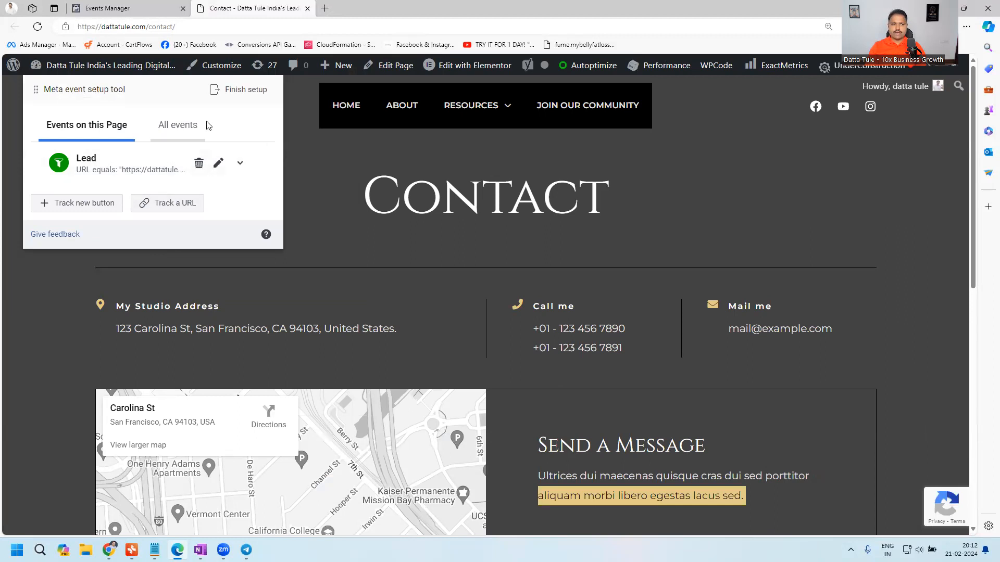
- Finish the event setup with the Lead event and skip the feedback survey, choosing not to be asked again
left_click(242, 91)
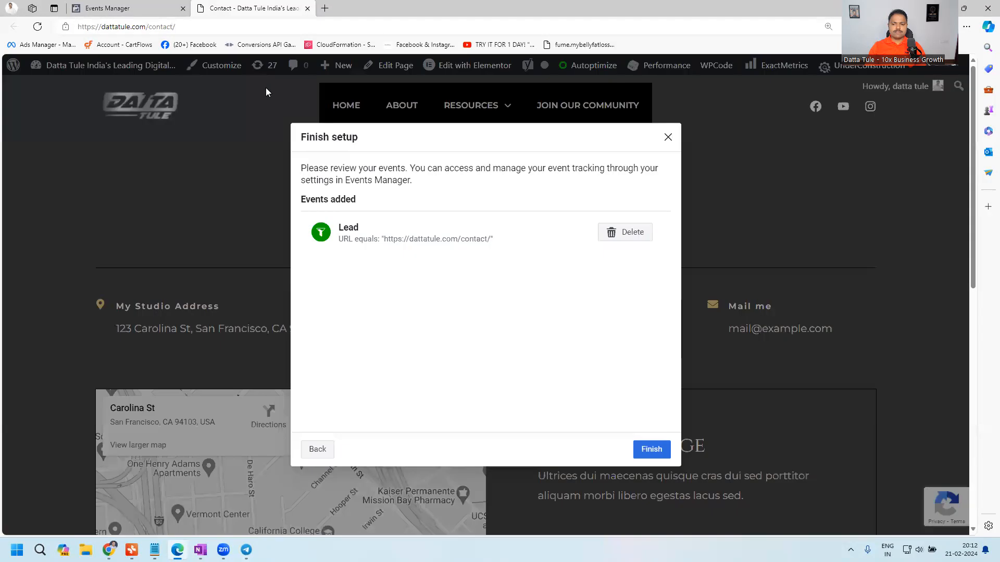
left_click(652, 449)
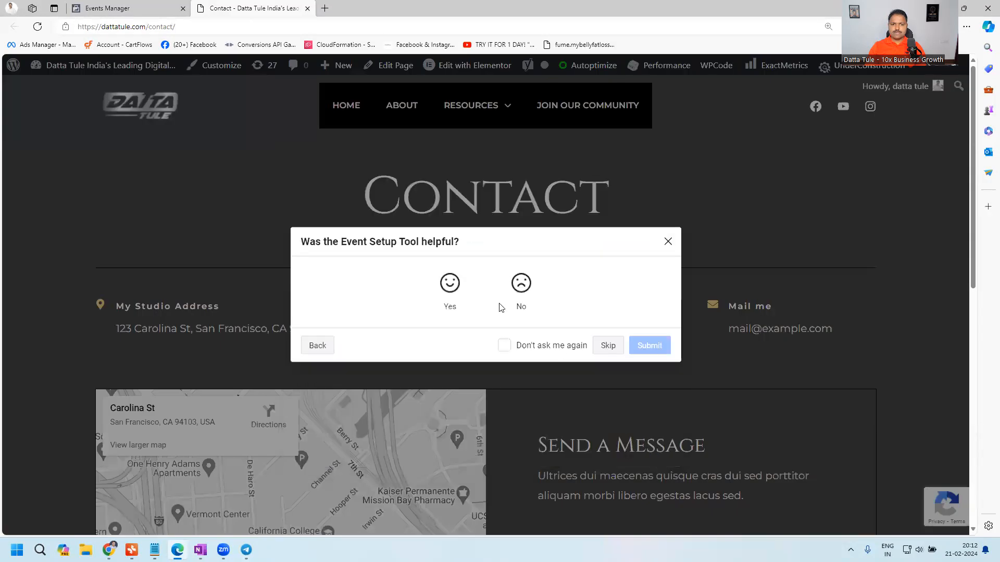
left_click(506, 348)
left_click(605, 347)
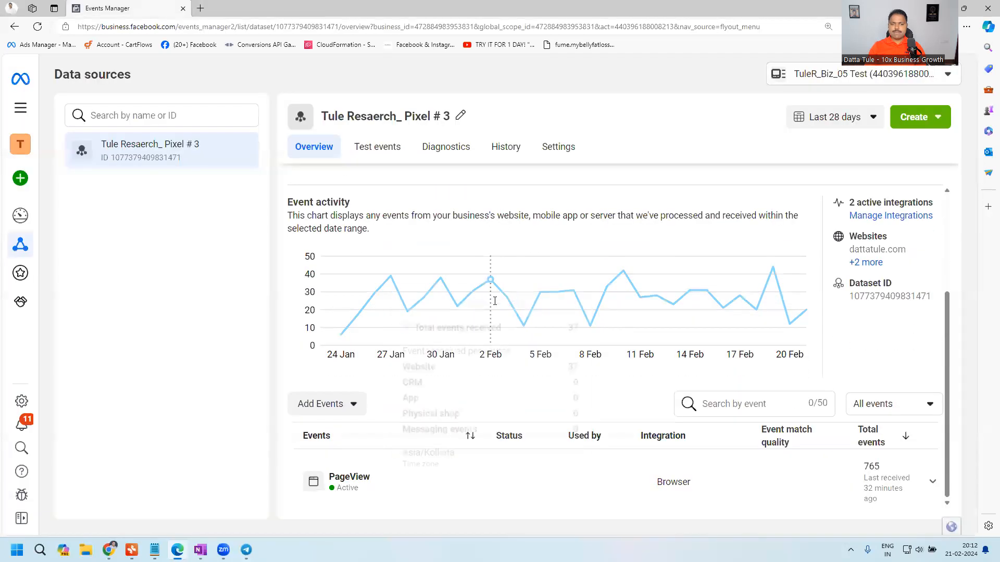
- Reload the dataset overview and check its list of events
left_click(38, 27)
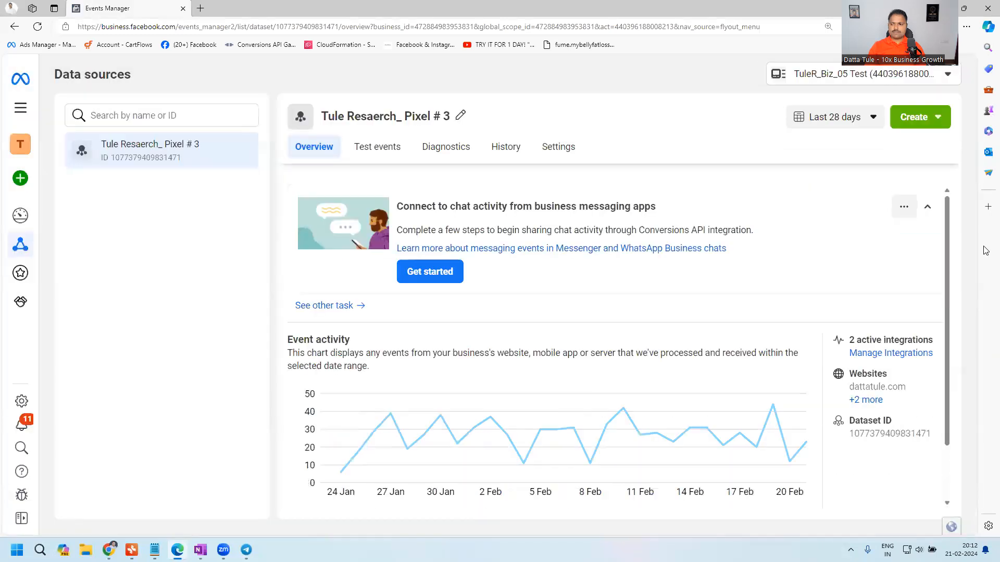
left_click_drag(947, 289, 941, 414)
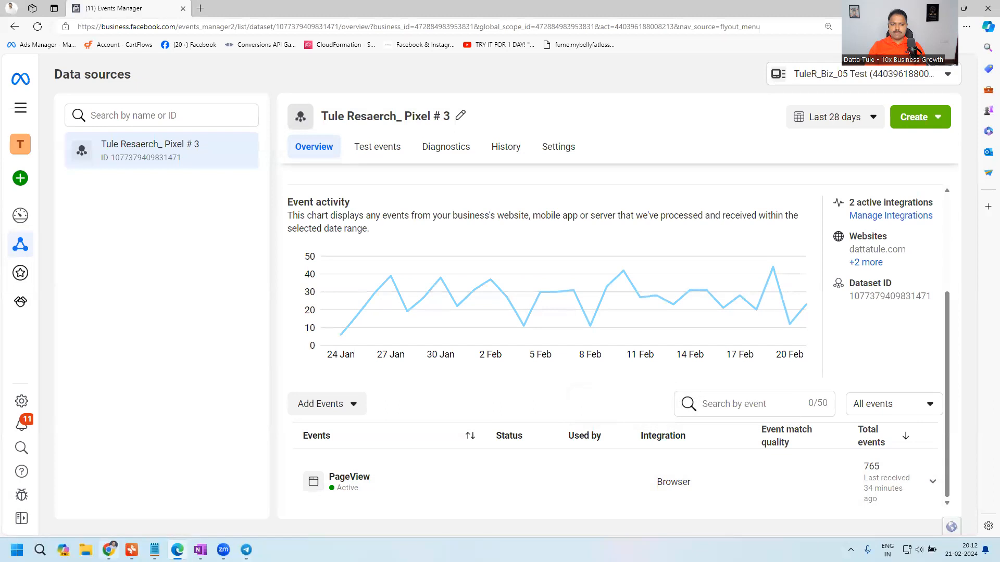
left_click(109, 547)
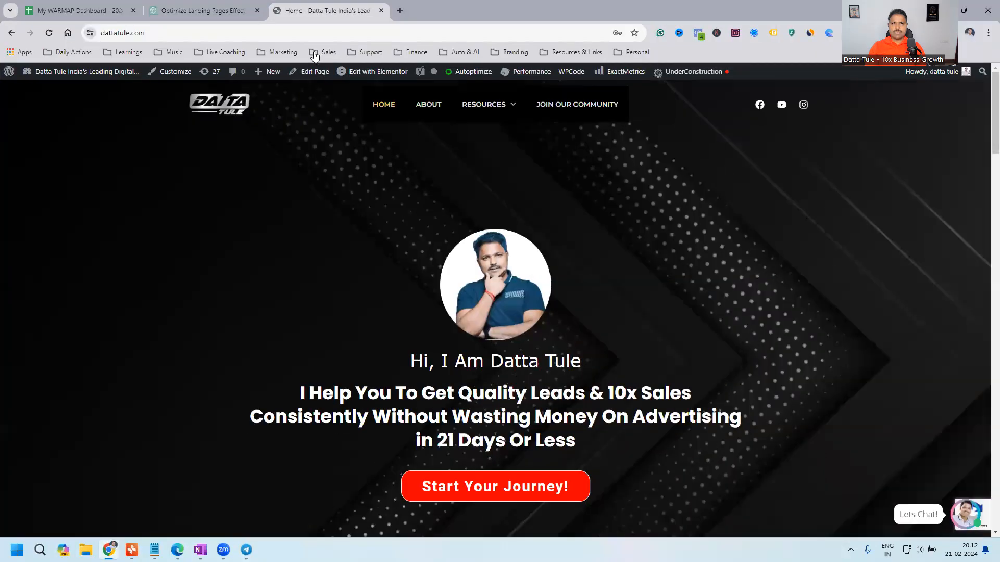
key("ctrl+t")
key("ctrl+v")
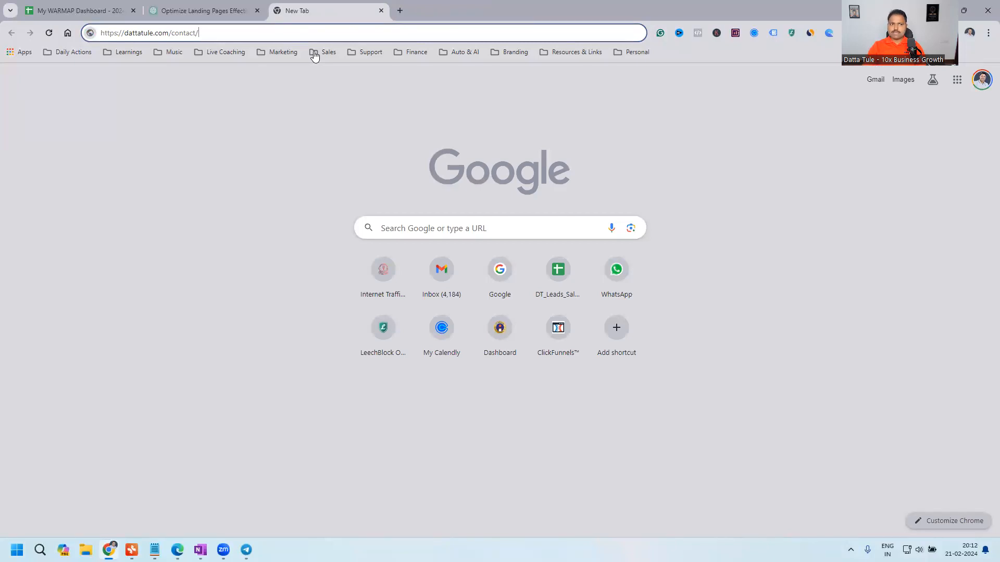
key("Return")
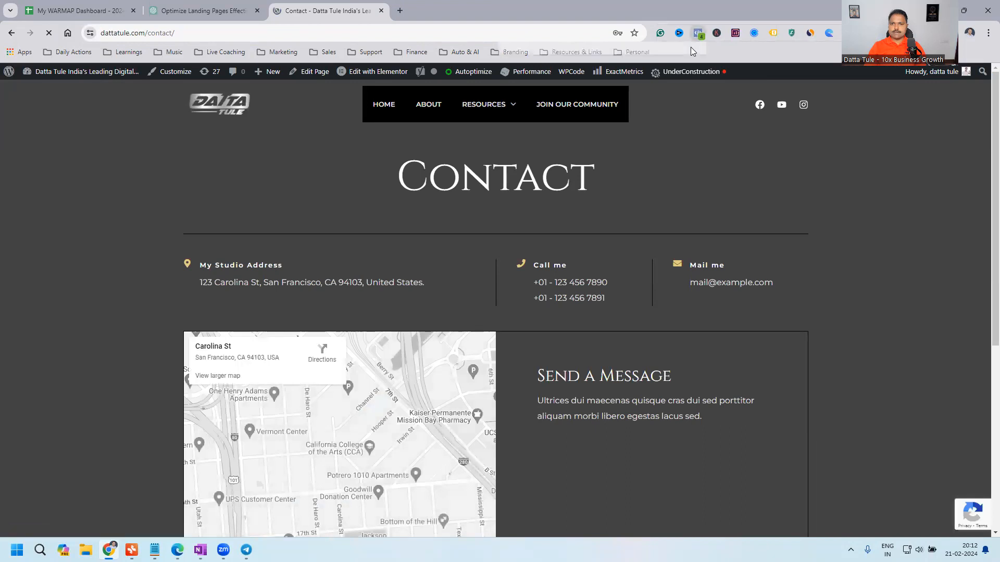
left_click(698, 33)
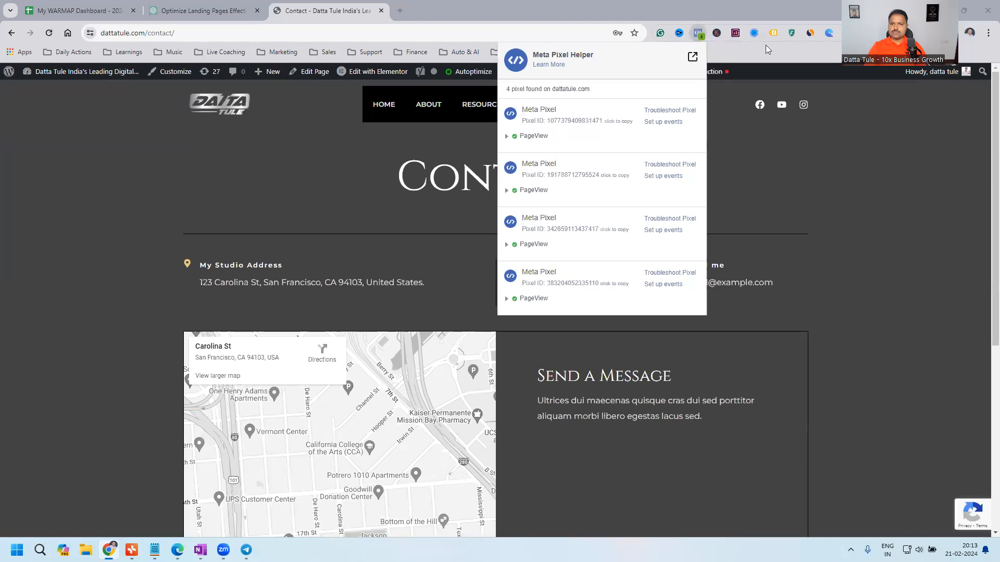
- Switch back to Events Manager in Edge and look over the options for adding events to the dataset
key("alt+Tab")
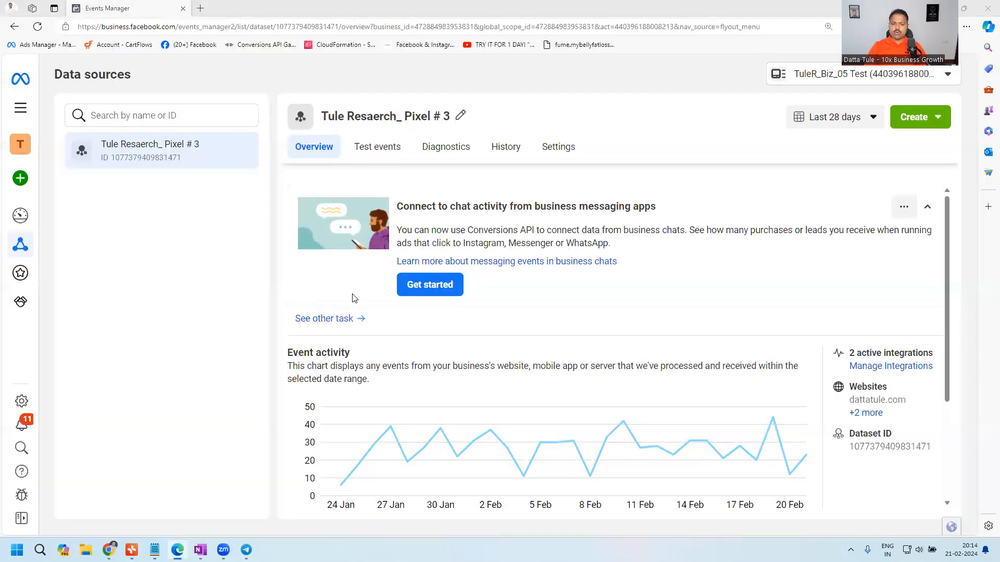
scroll(353, 298, "down", 3)
left_click(347, 406)
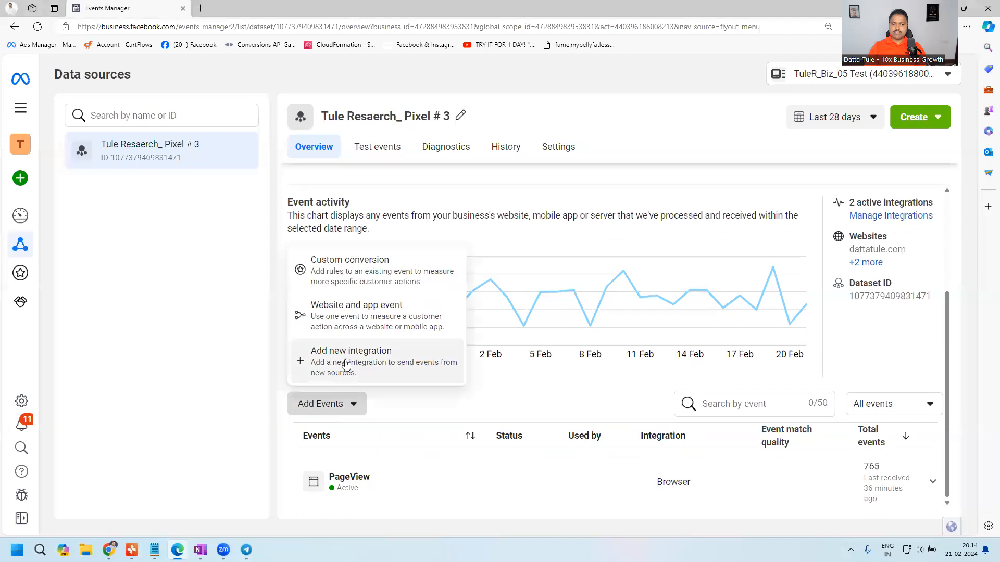
left_click(655, 121)
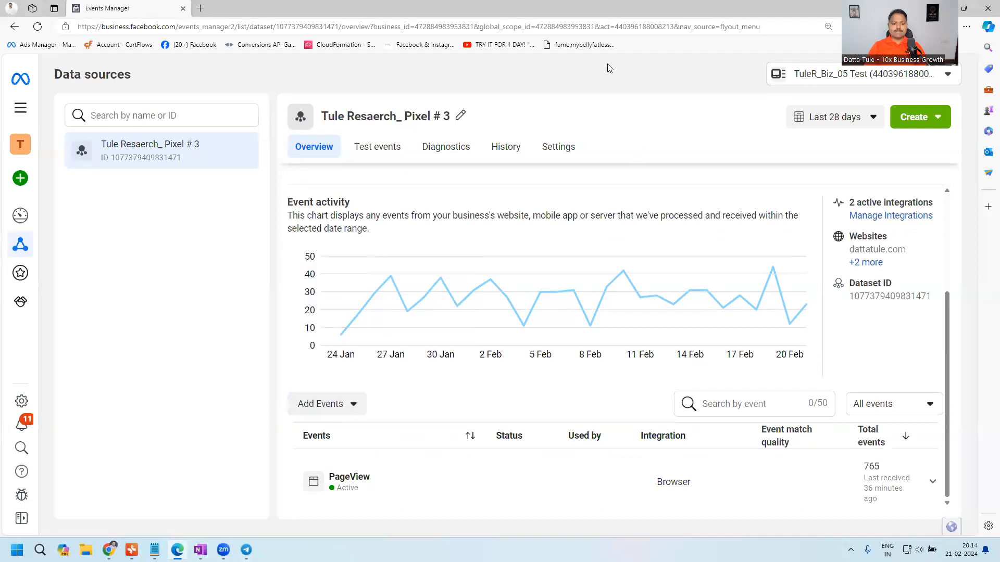
- Switch to Chrome and review the contact page's pixels in Meta Pixel Helper again
key("alt+Tab")
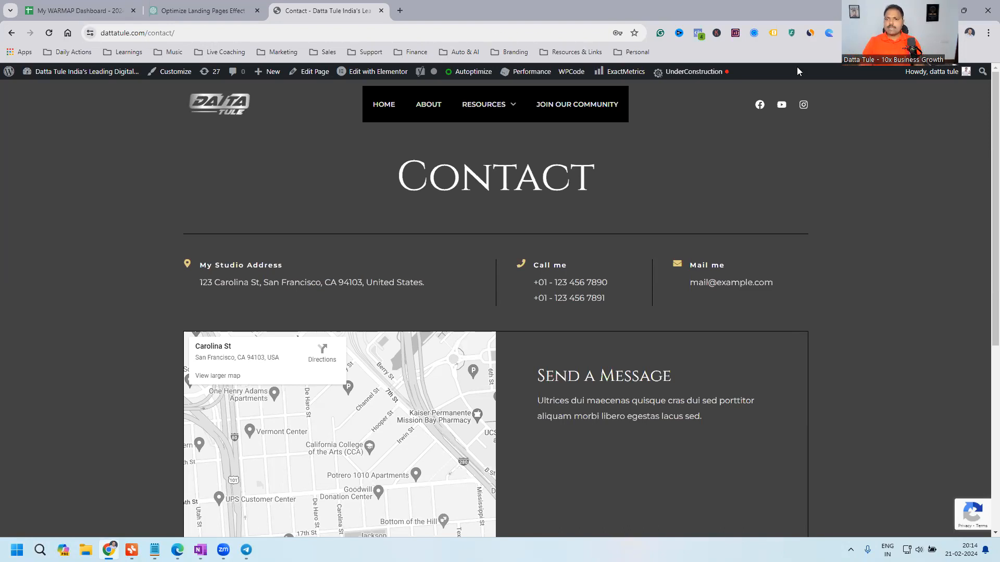
left_click_drag(531, 55, 605, 59)
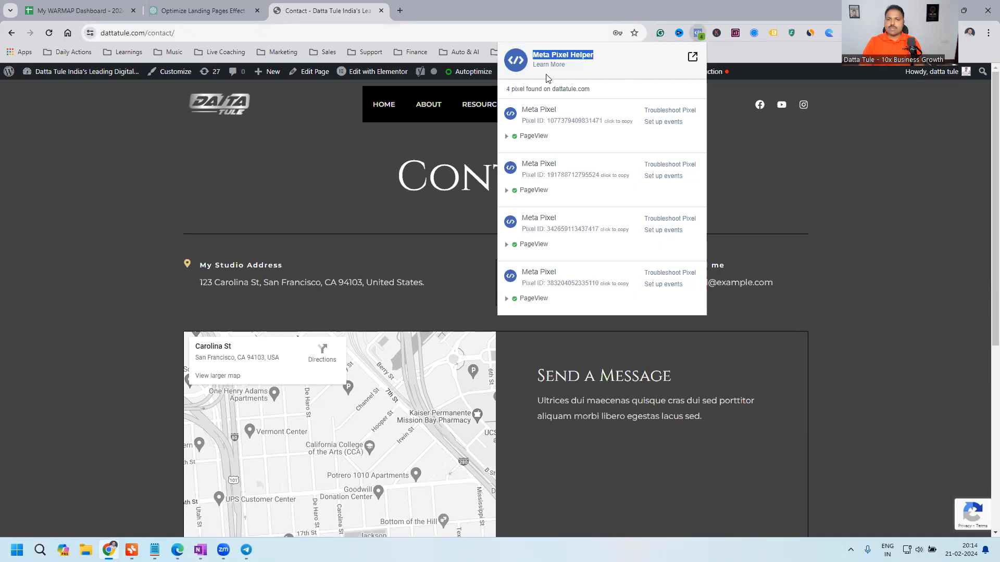
left_click(540, 55)
left_click_drag(540, 55, 599, 59)
- Switch to Events Manager in Edge, view the dataset's test events and examine the received Lead event's setup method and URL
left_click(177, 551)
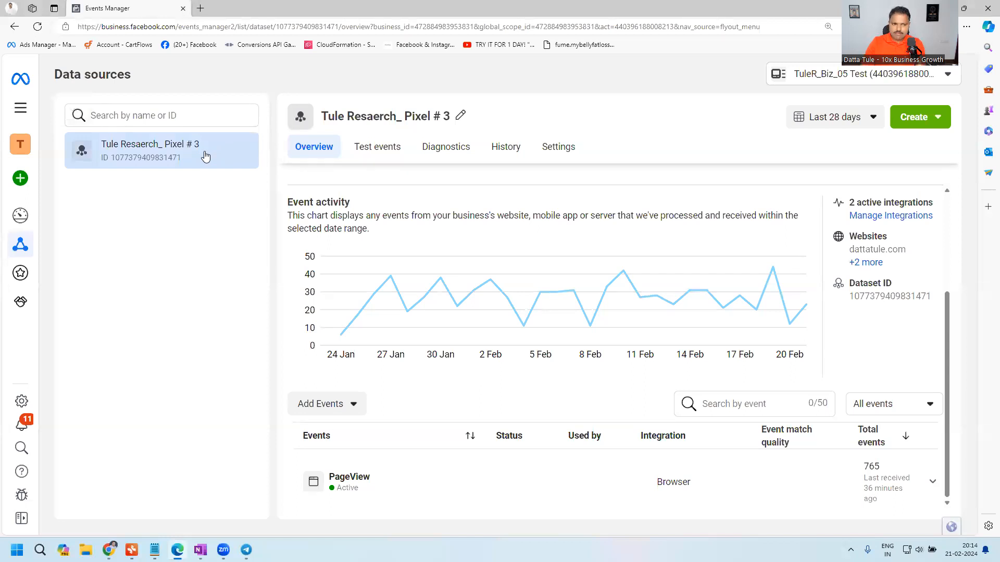
left_click(374, 147)
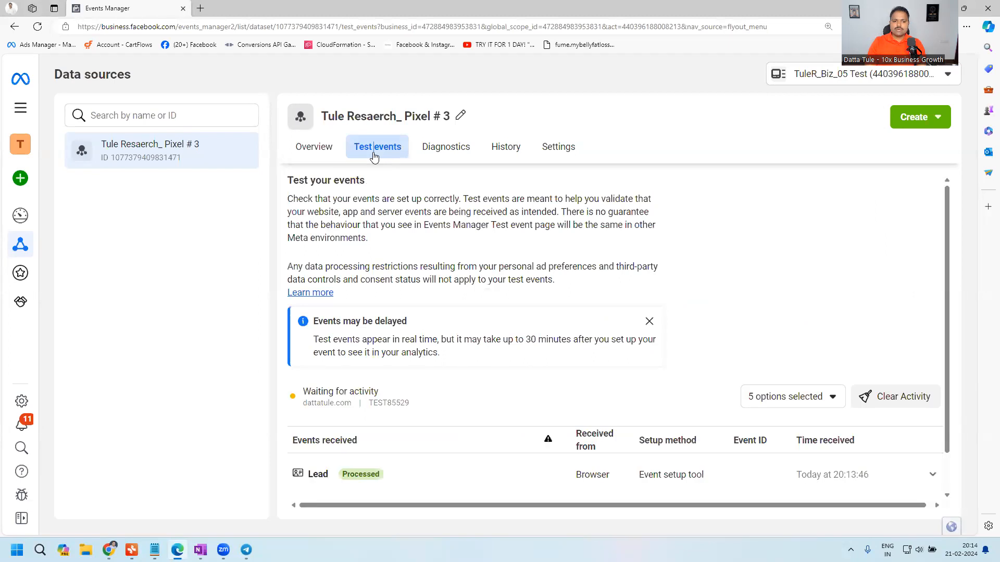
scroll(386, 181, "down", 1)
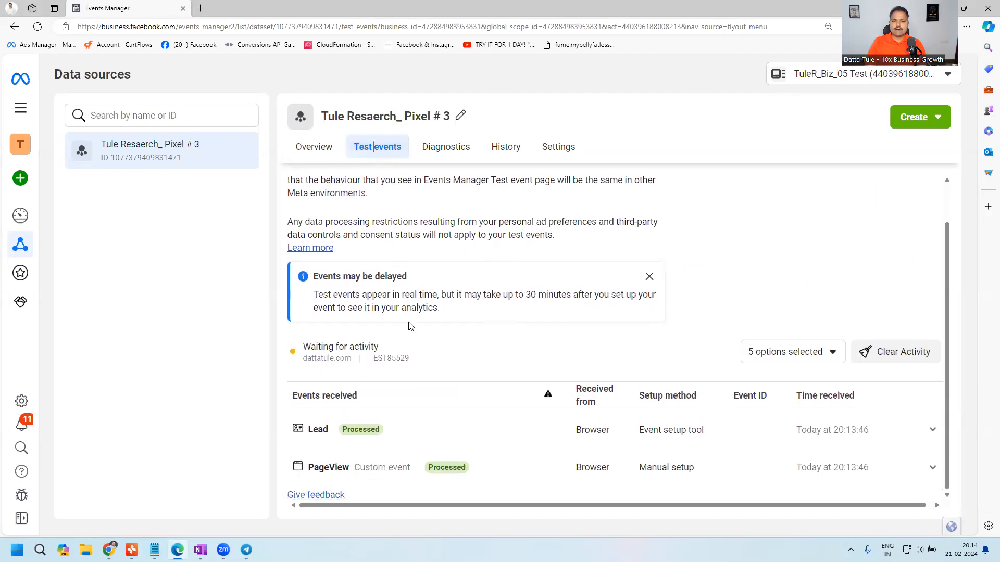
left_click(648, 276)
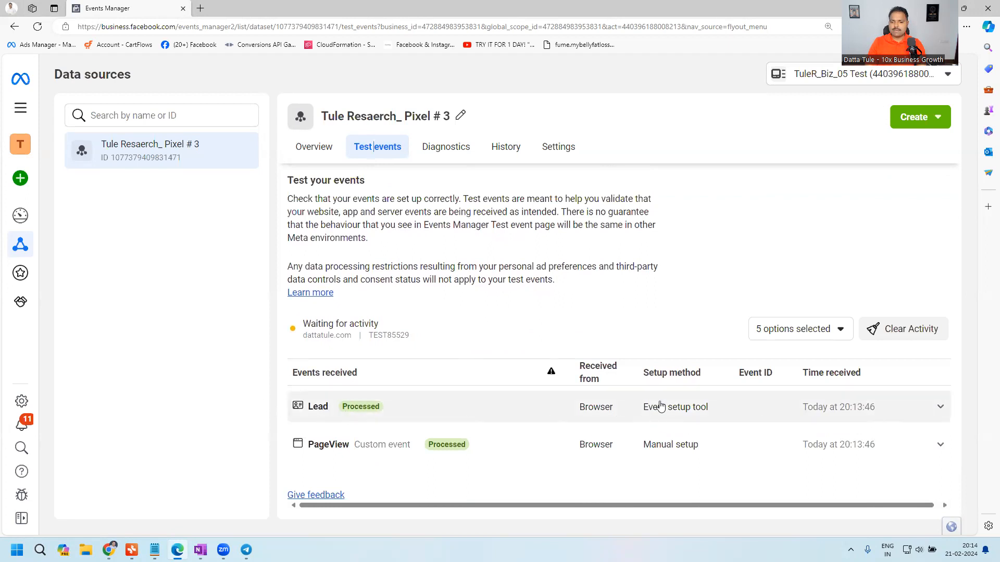
left_click_drag(639, 408, 710, 411)
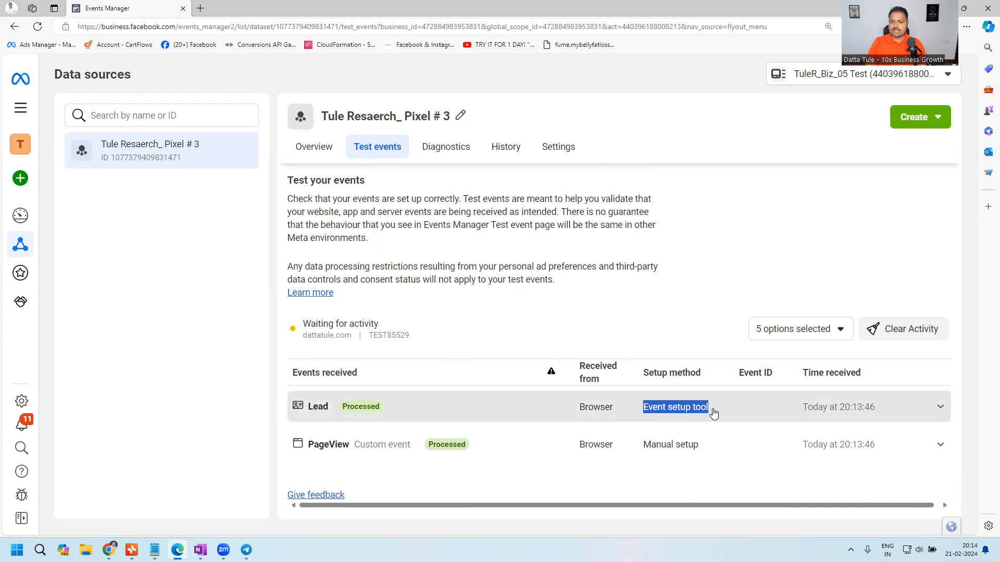
scroll(503, 416, "down", 1)
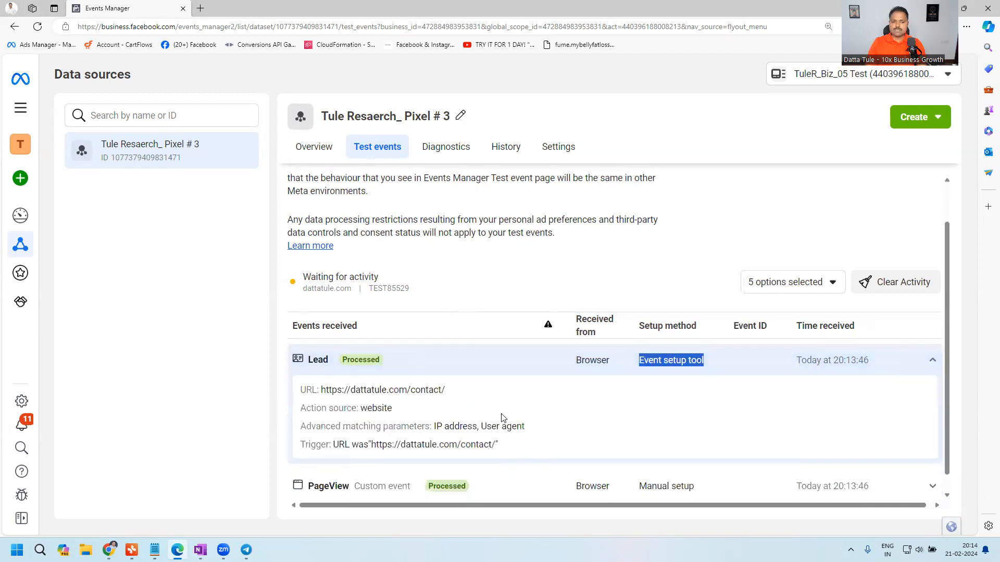
left_click_drag(320, 389, 480, 394)
key("ctrl+c")
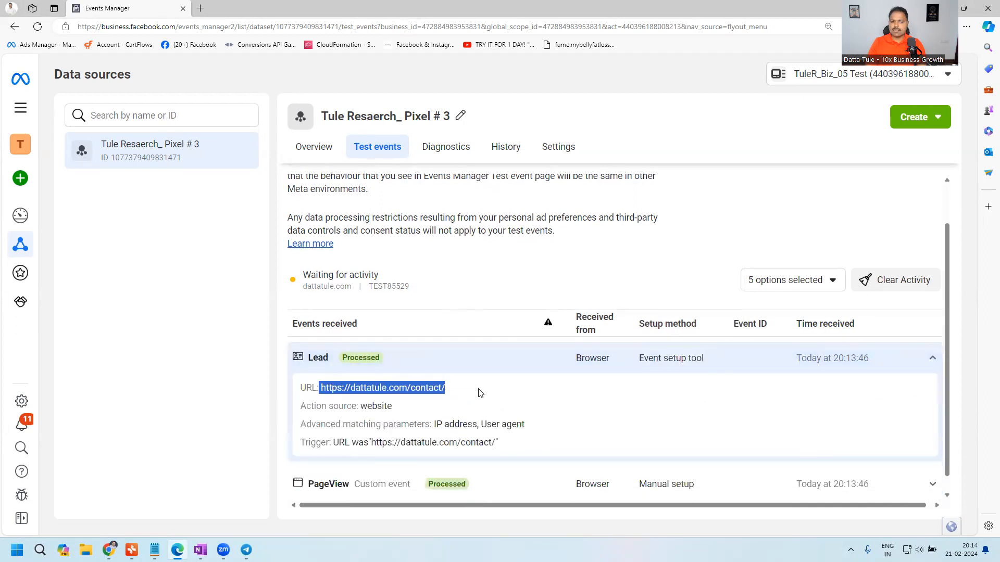
left_click(353, 324)
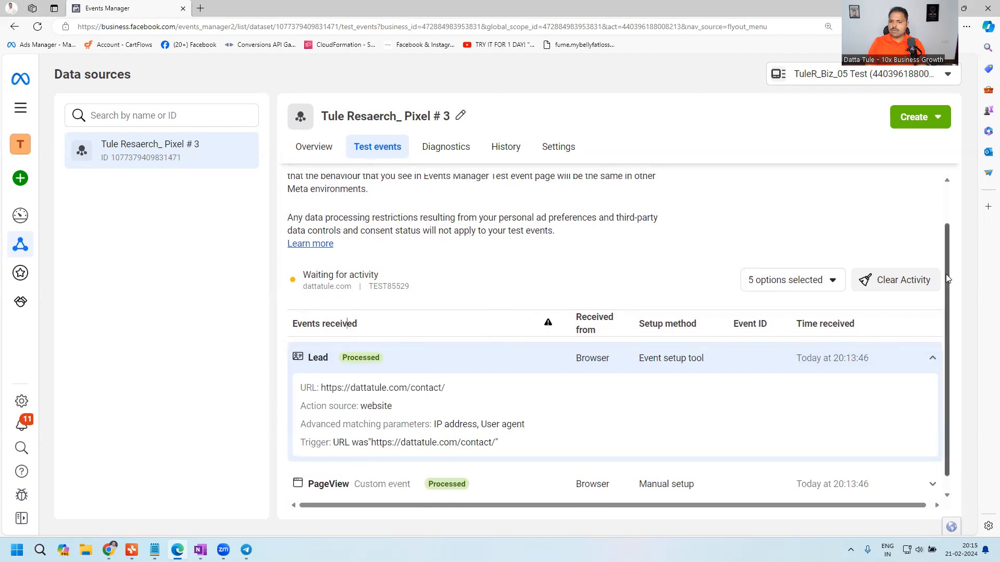
- Clear the received activity from the dataset's event test
scroll(945, 276, "up", 1)
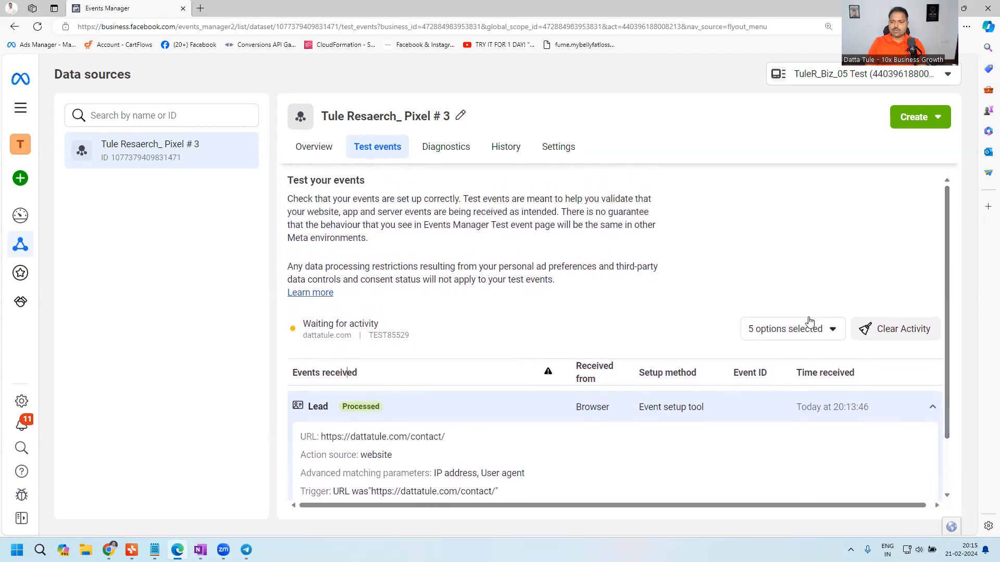
left_click(807, 327)
left_click(696, 279)
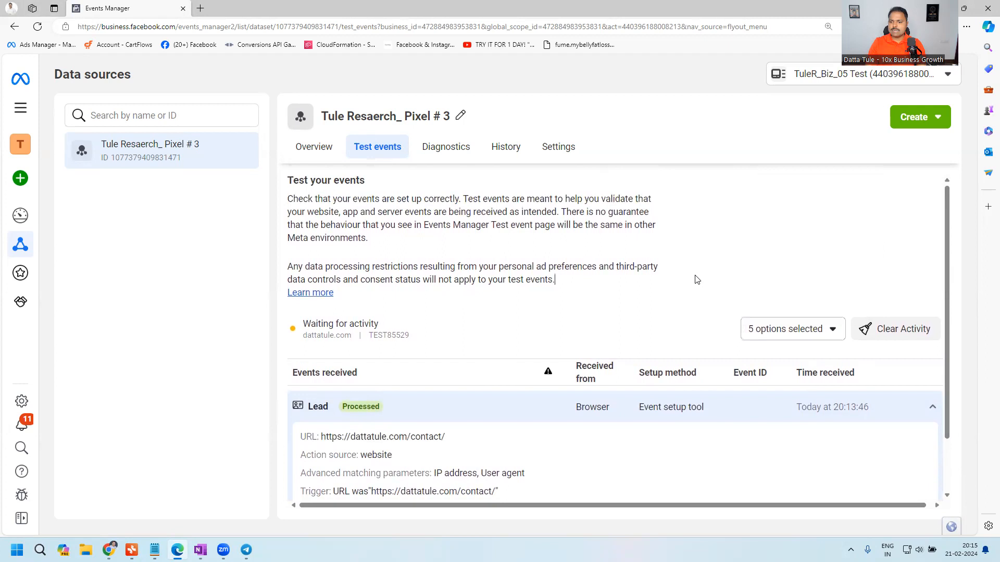
left_click(890, 324)
left_click(645, 274)
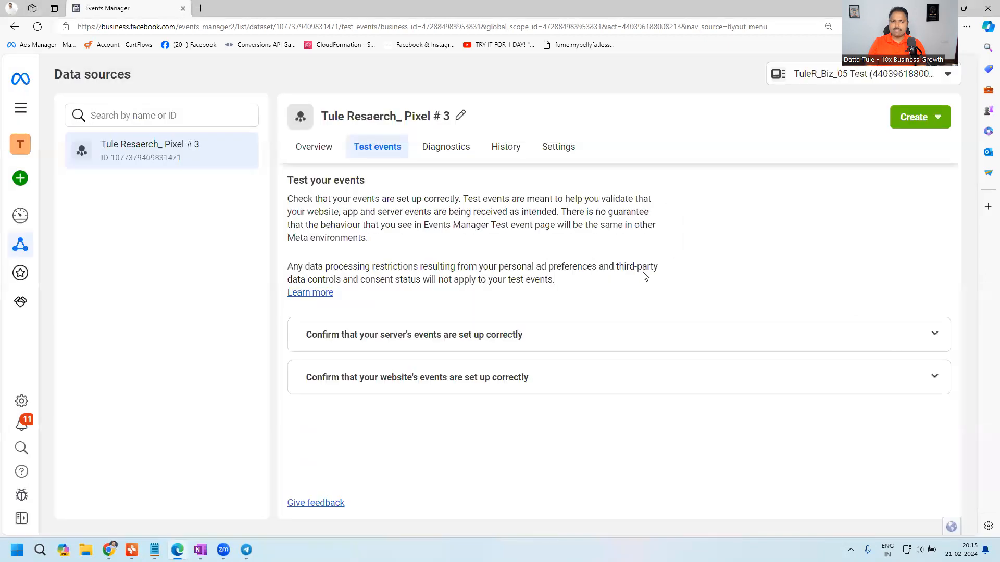
left_click(312, 147)
left_click(378, 148)
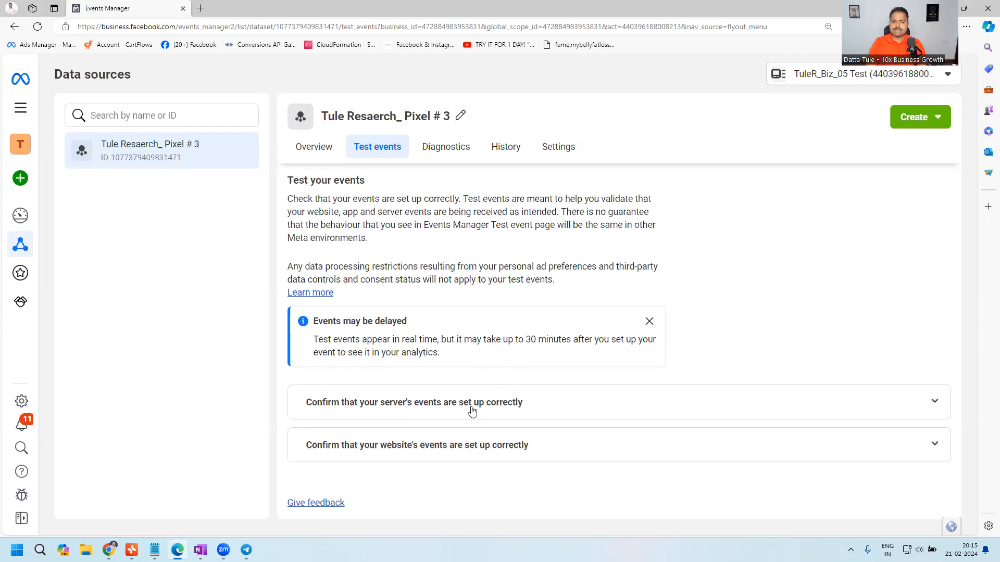
left_click(494, 451)
scroll(719, 359, "down", 3)
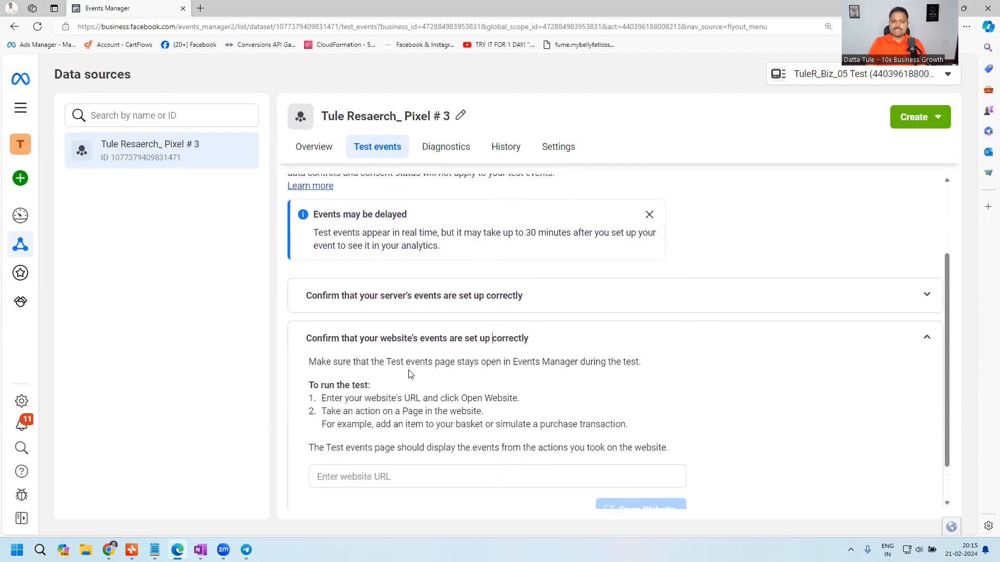
left_click(373, 439)
key("ctrl+v")
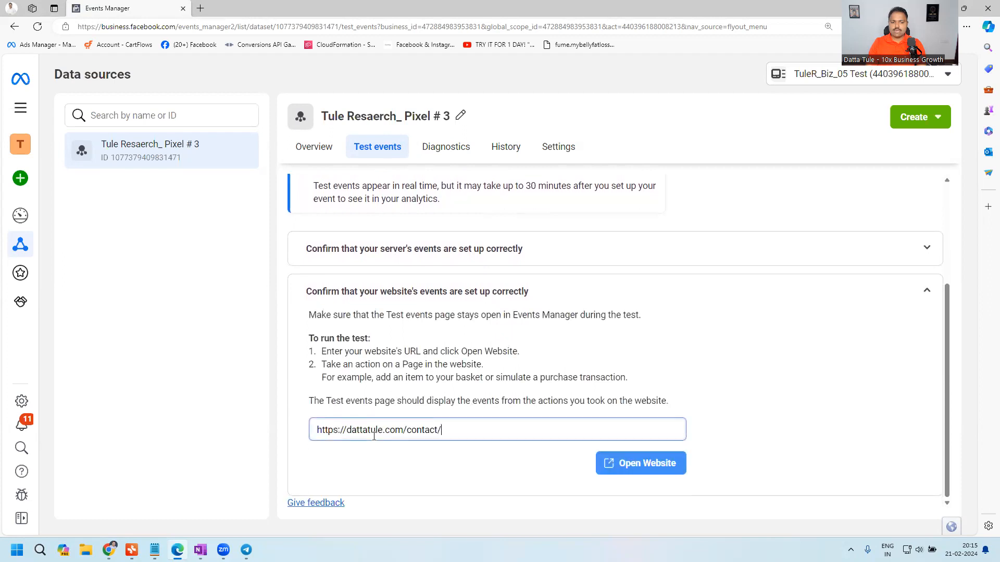
left_click_drag(411, 430, 438, 430)
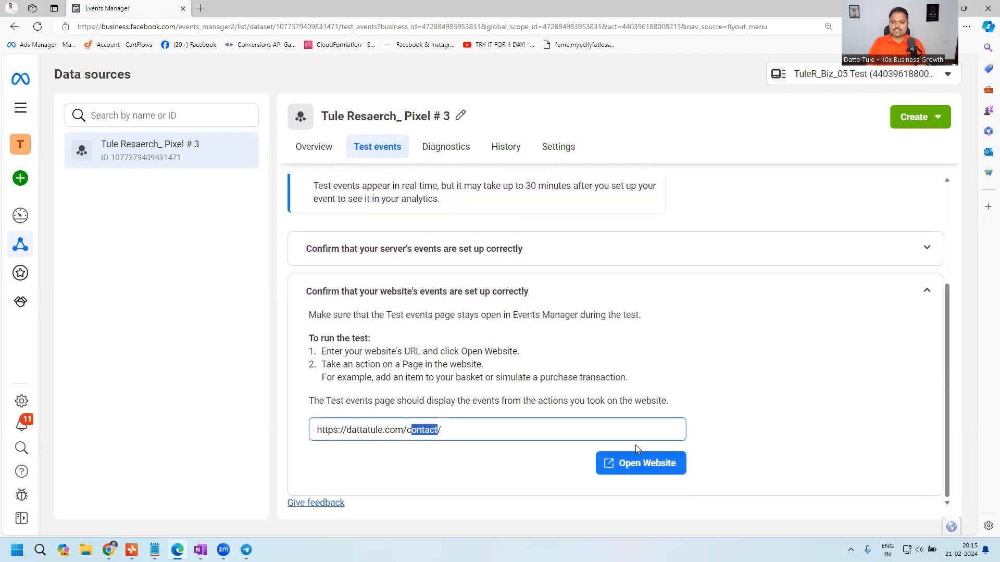
- Open the contact page to run the test, close it and review the received events after dismissing the delay notice
left_click(653, 465)
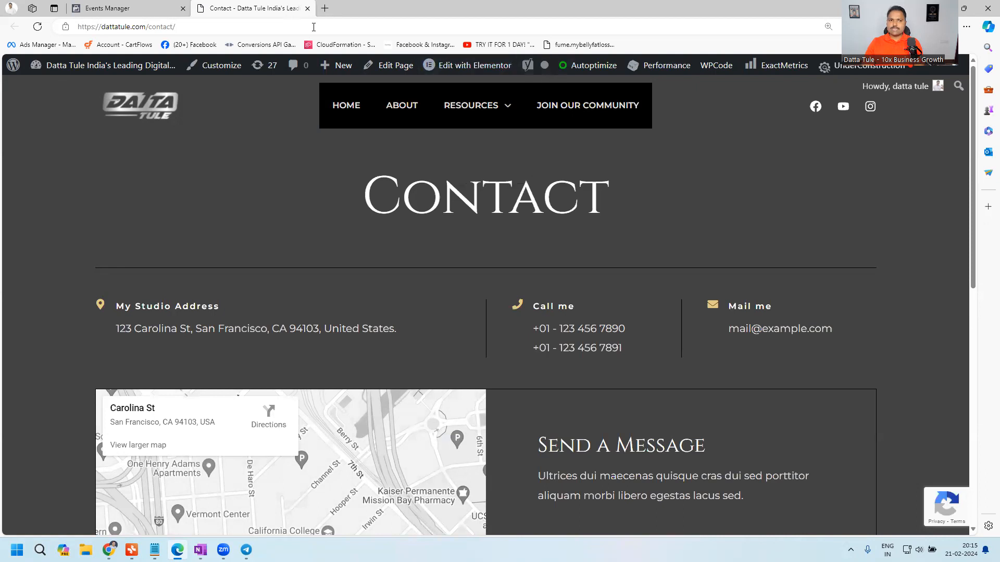
left_click(307, 8)
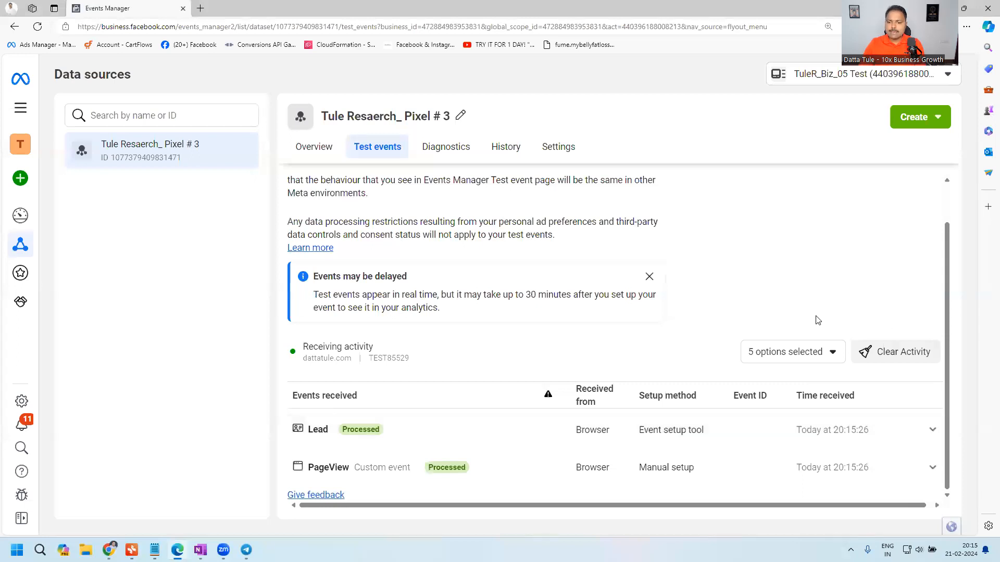
left_click(649, 277)
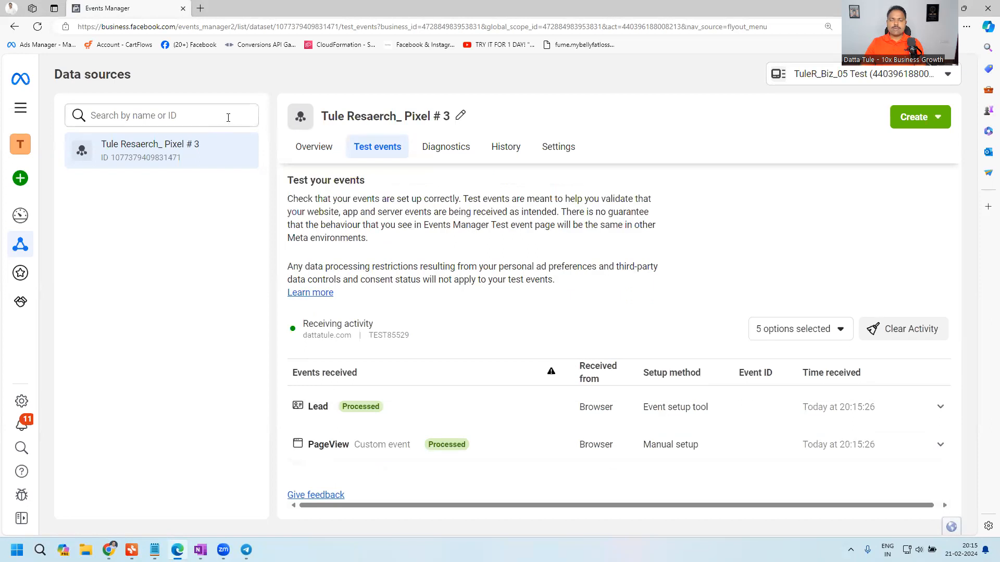